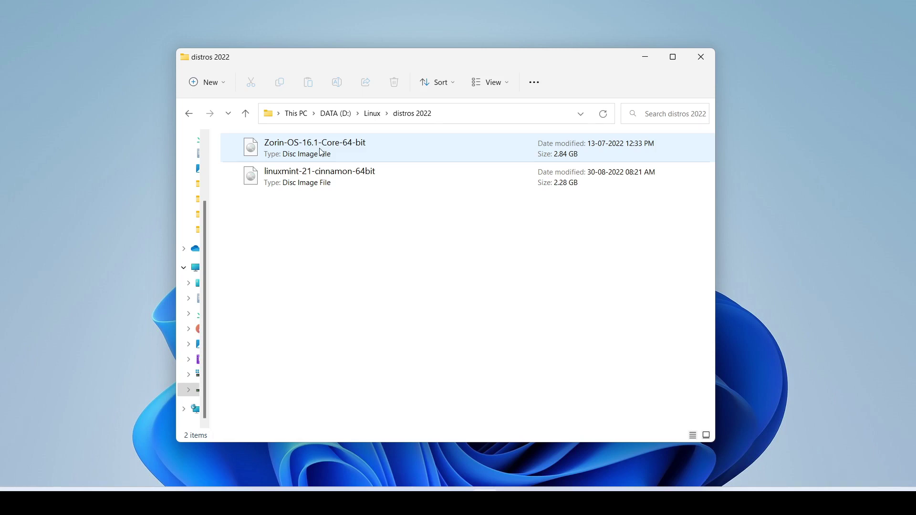
Step: Flash the Zorin-OS-16.1-Core-64-bit image to the SanDisk USB drive with balenaEtcher
{"action": "left_click", "coordinate": [644, 58]}
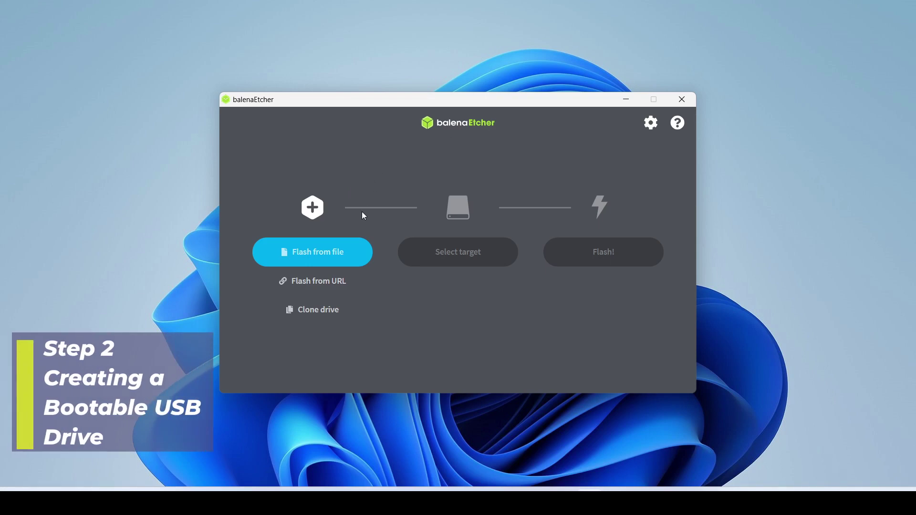
{"action": "left_click", "coordinate": [326, 256]}
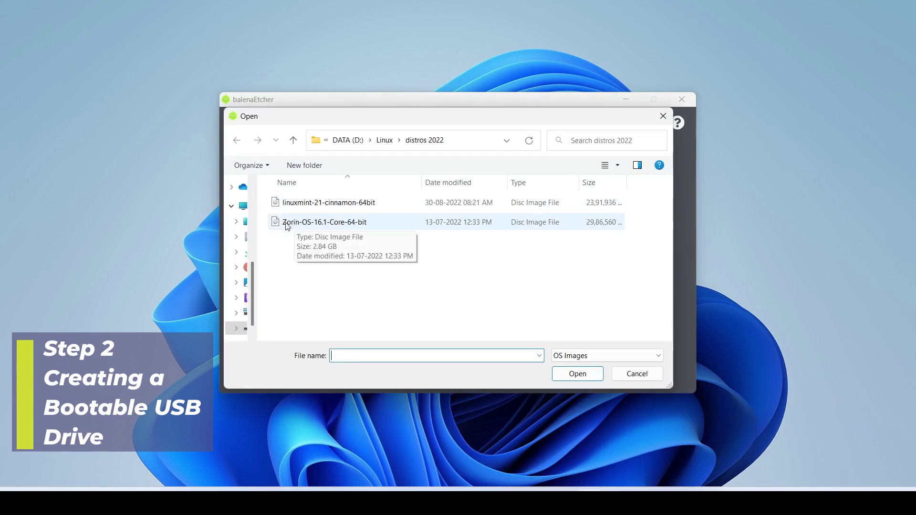
{"action": "left_click", "coordinate": [333, 224]}
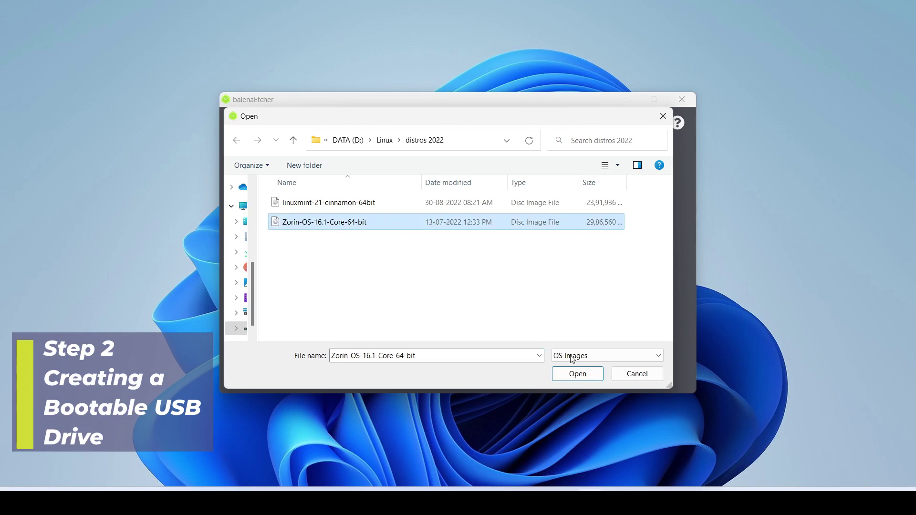
{"action": "left_click", "coordinate": [569, 376]}
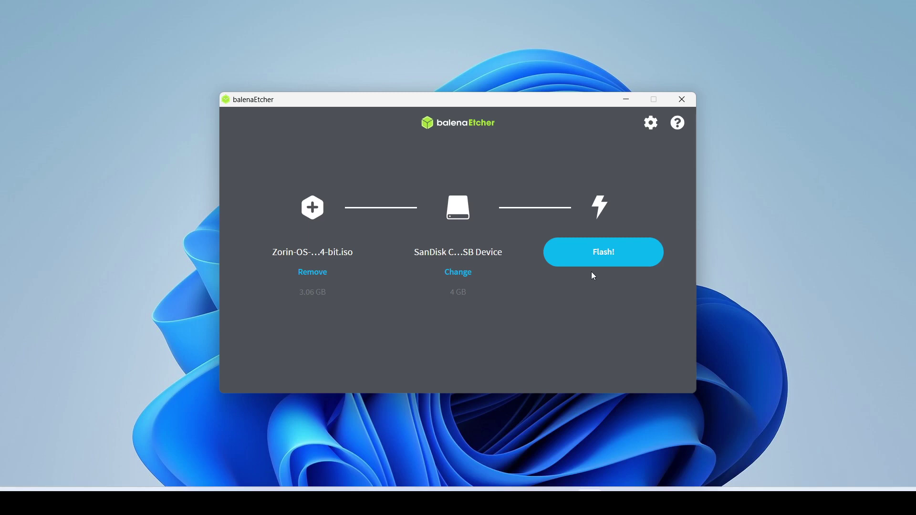
{"action": "left_click", "coordinate": [622, 263]}
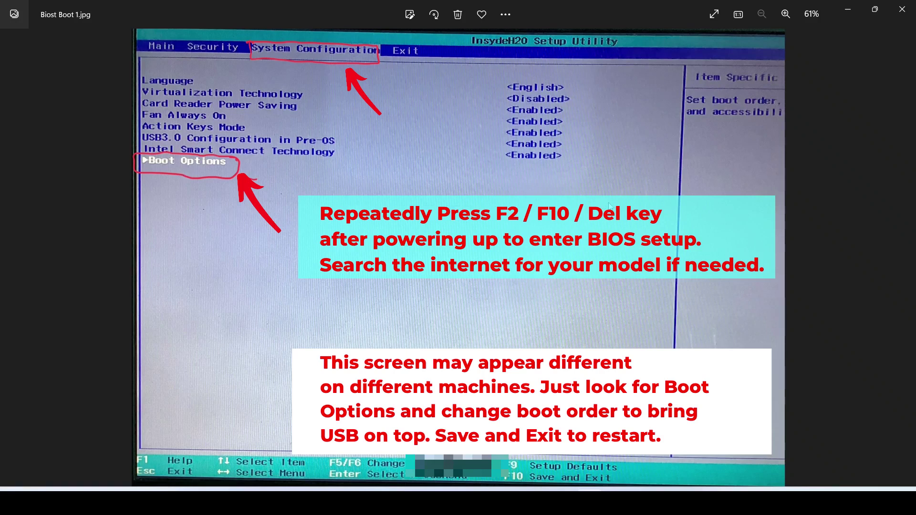
Step: Advance to the next picture after the BIOS boot options photo
{"action": "key", "text": "Right"}
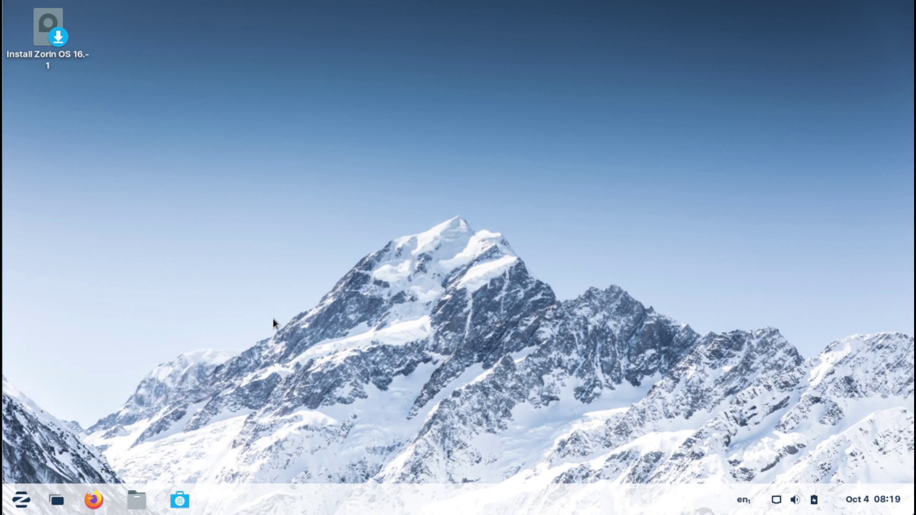
Step: Browse the preinstalled Zorin OS applications in the Office, Games, Accessories, Graphics, and Sound & Video categories
{"action": "left_click", "coordinate": [21, 499]}
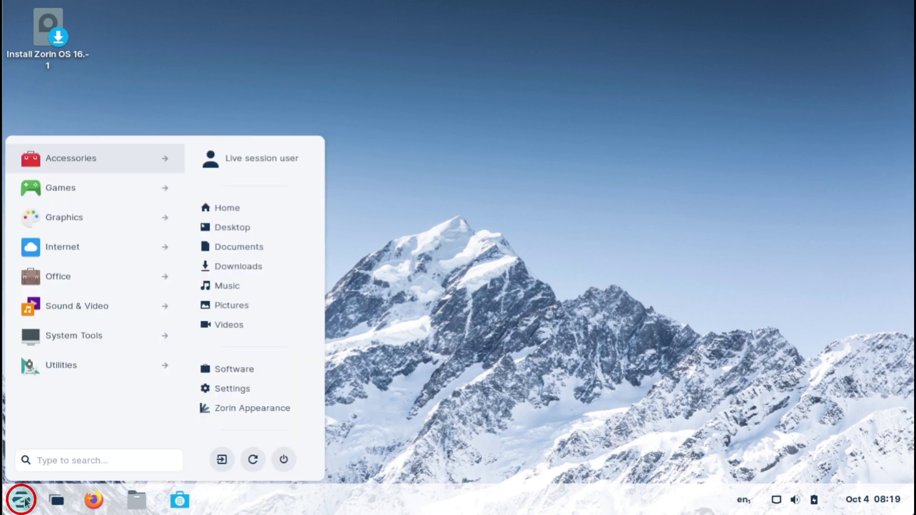
{"action": "left_click", "coordinate": [80, 276]}
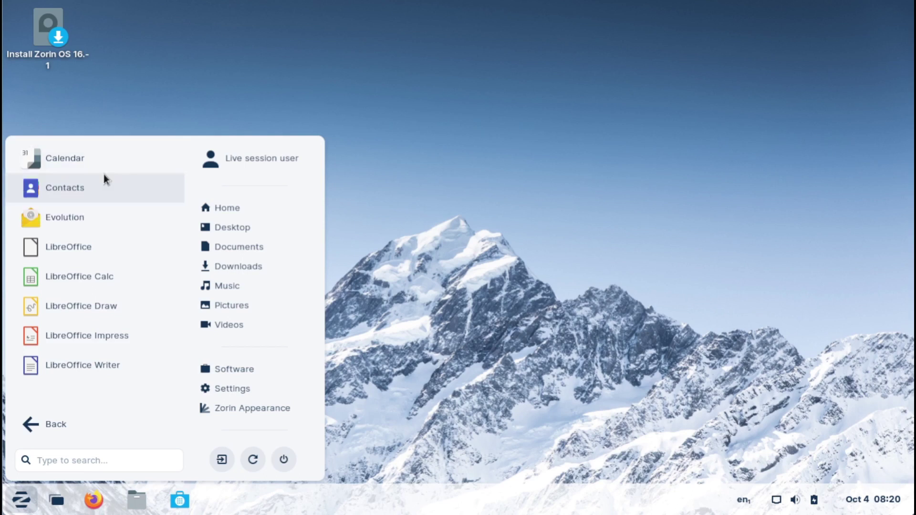
{"action": "left_click", "coordinate": [39, 425]}
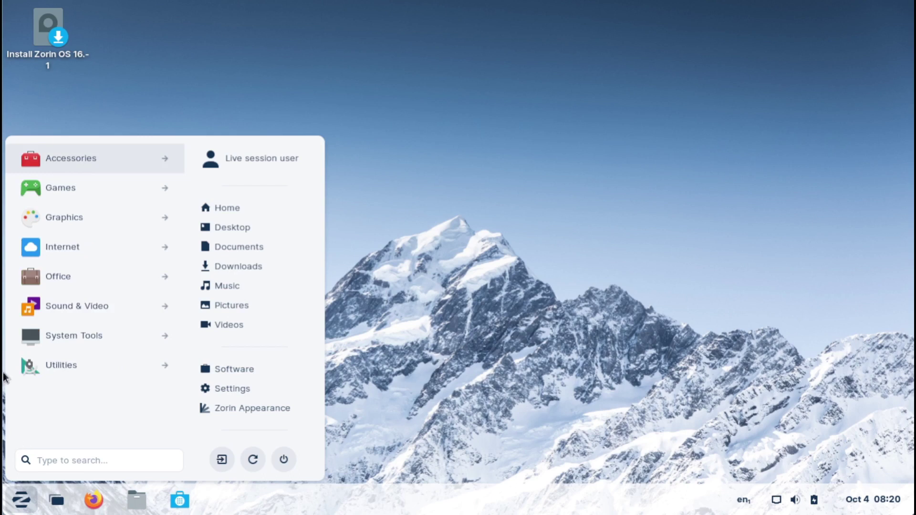
{"action": "left_click", "coordinate": [164, 192]}
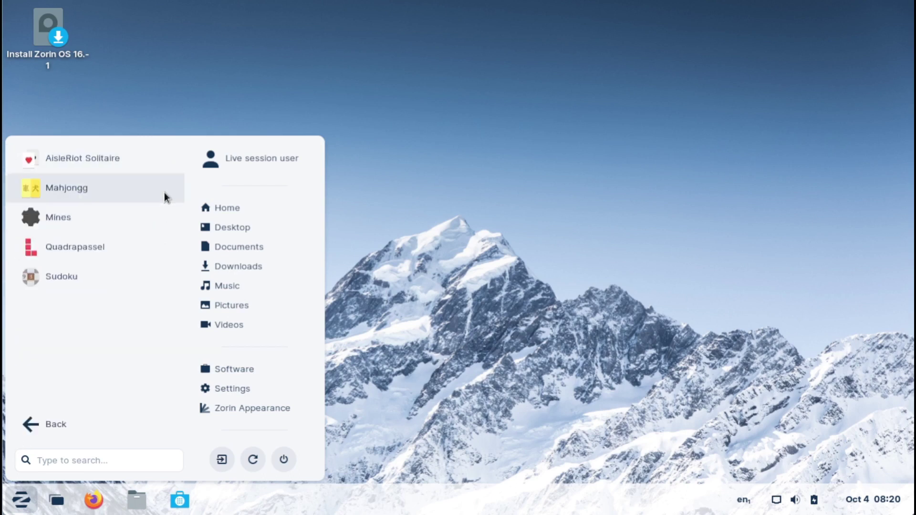
{"action": "left_click", "coordinate": [30, 422]}
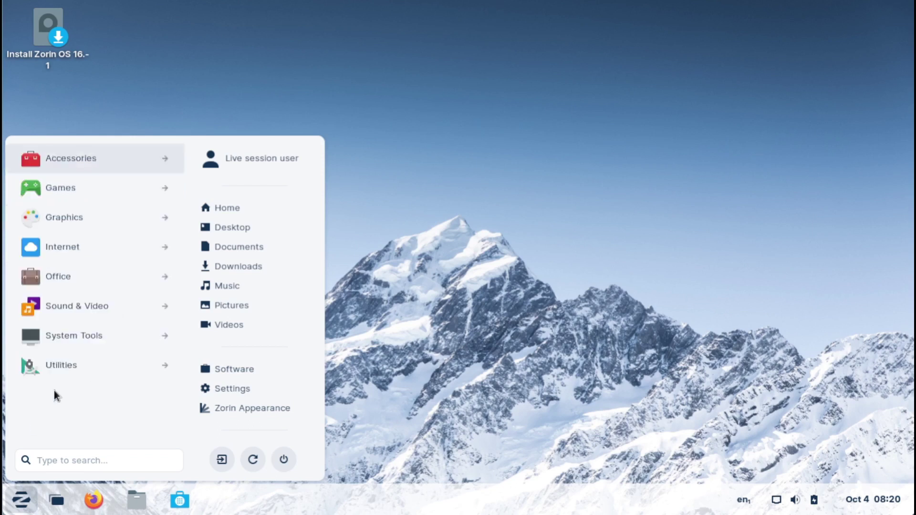
{"action": "left_click", "coordinate": [160, 162]}
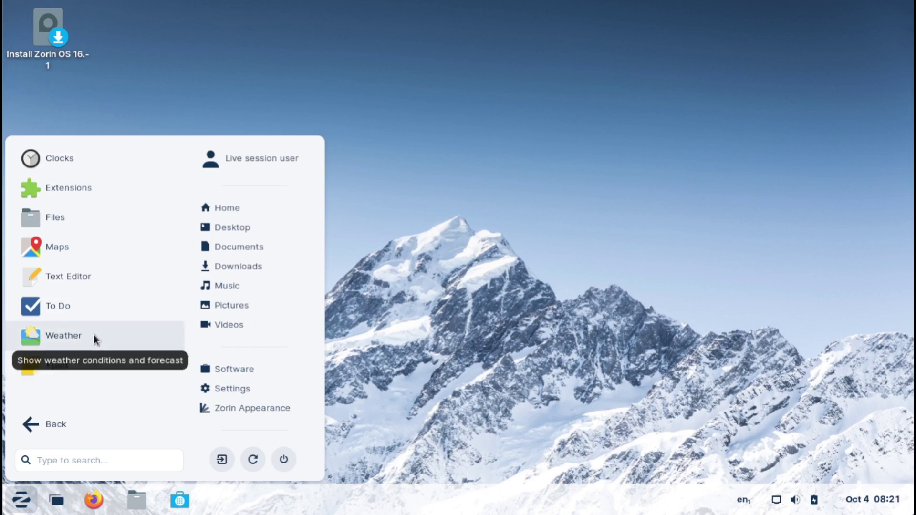
{"action": "left_click", "coordinate": [33, 426]}
{"action": "left_click", "coordinate": [106, 222]}
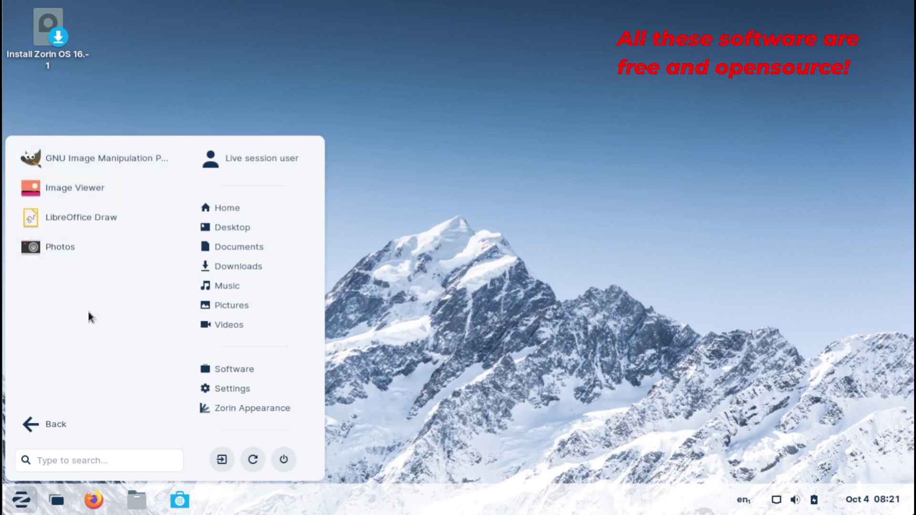
{"action": "left_click", "coordinate": [29, 428]}
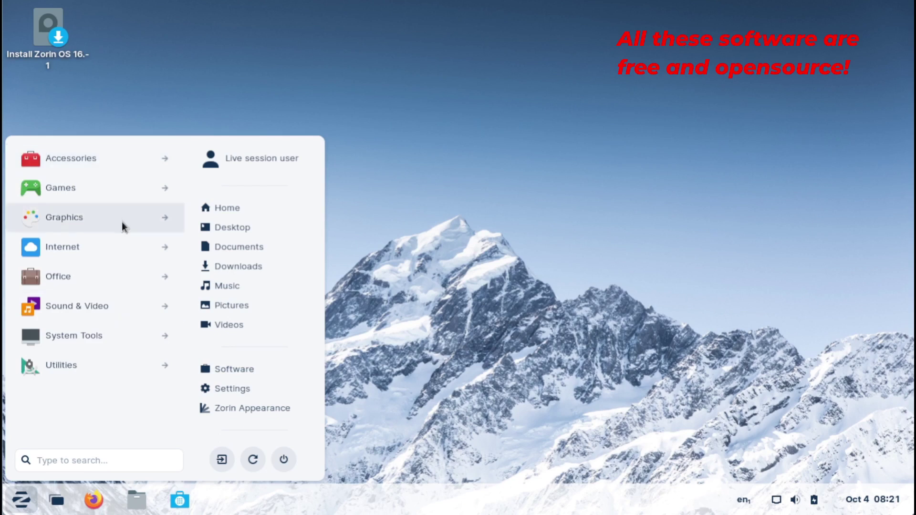
{"action": "left_click", "coordinate": [96, 306]}
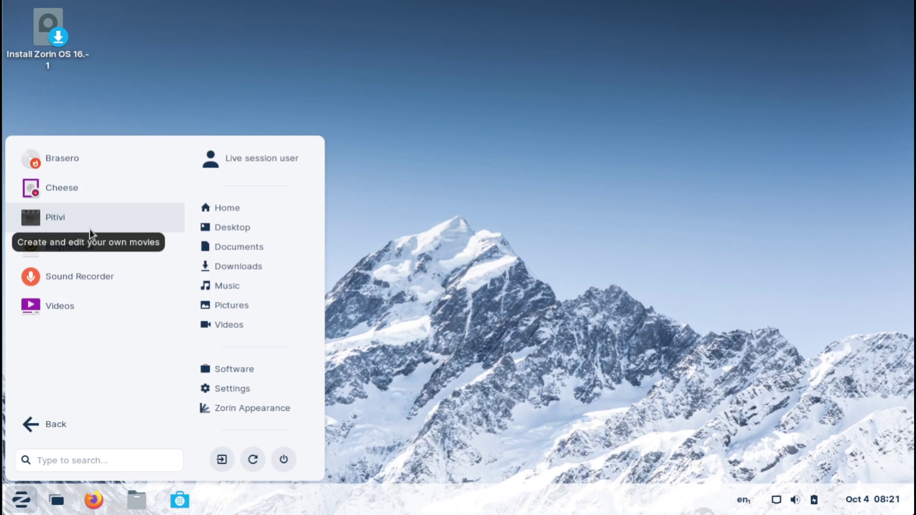
{"action": "left_click", "coordinate": [45, 424]}
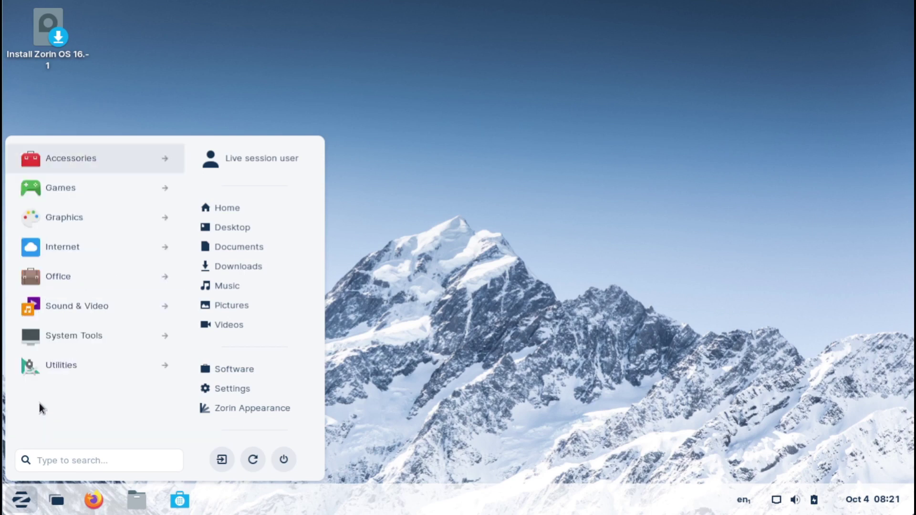
Step: Open the Backups utility, review its storage location, folders to save and scheduling settings, and close it
{"action": "left_click", "coordinate": [86, 366]}
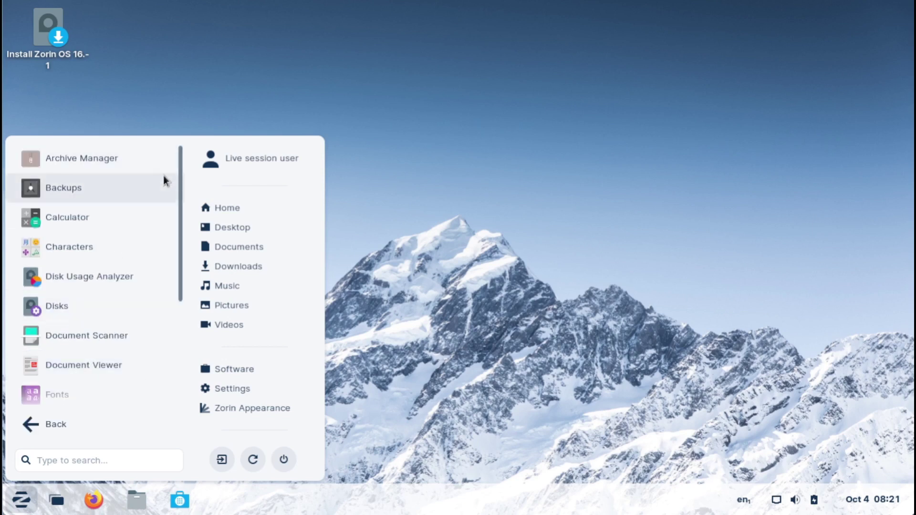
{"action": "left_click", "coordinate": [122, 189]}
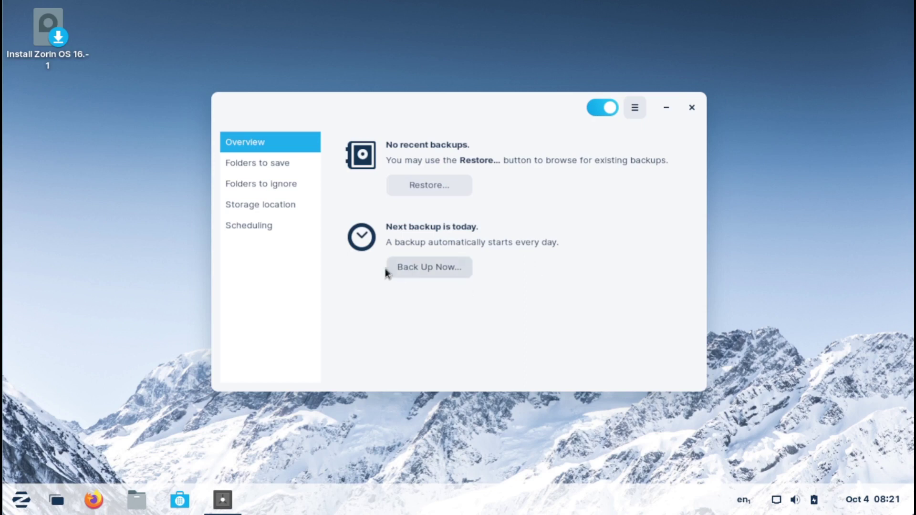
{"action": "left_click", "coordinate": [262, 205]}
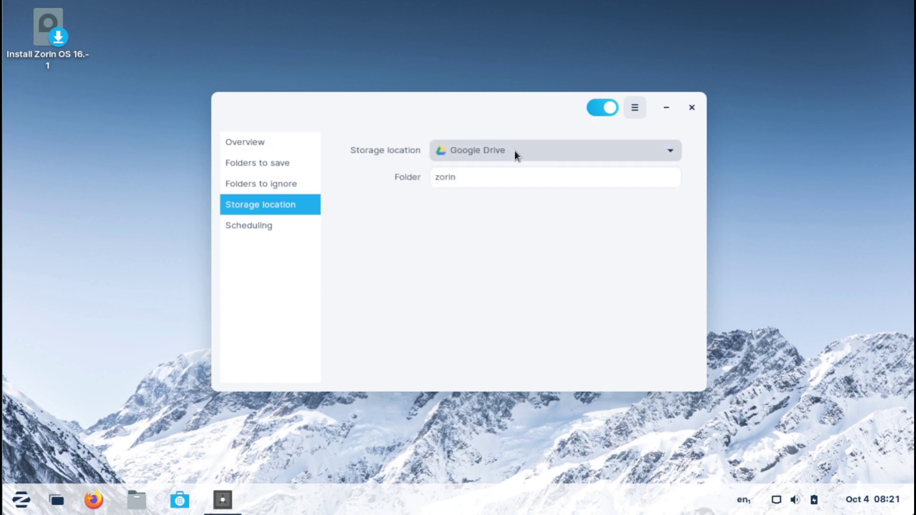
{"action": "left_click", "coordinate": [286, 165]}
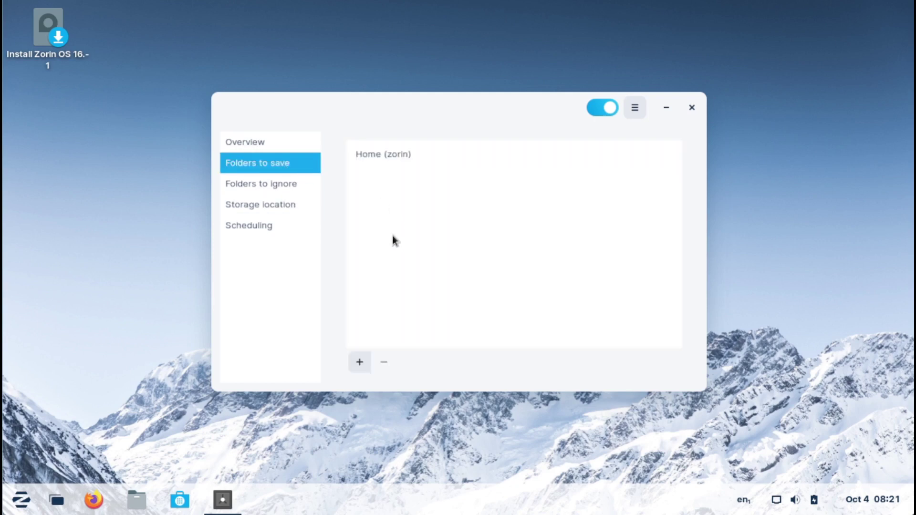
{"action": "left_click", "coordinate": [258, 230]}
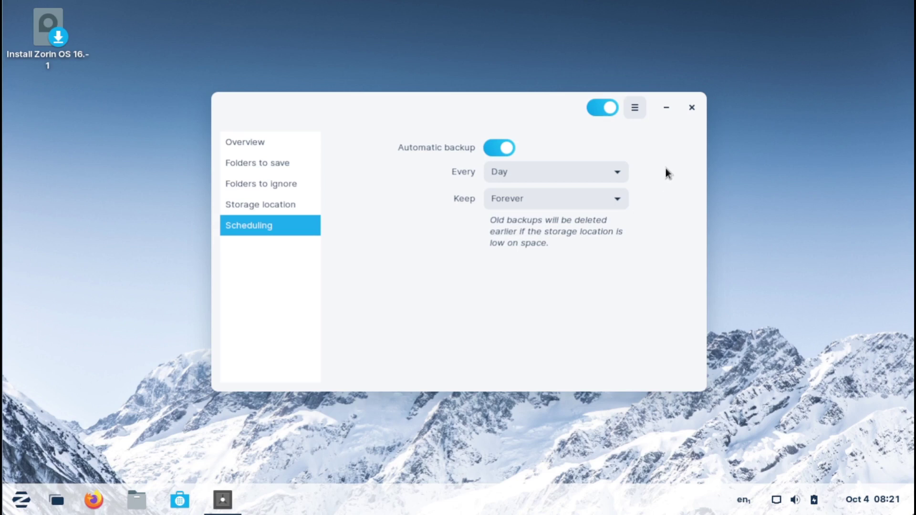
{"action": "left_click", "coordinate": [693, 109]}
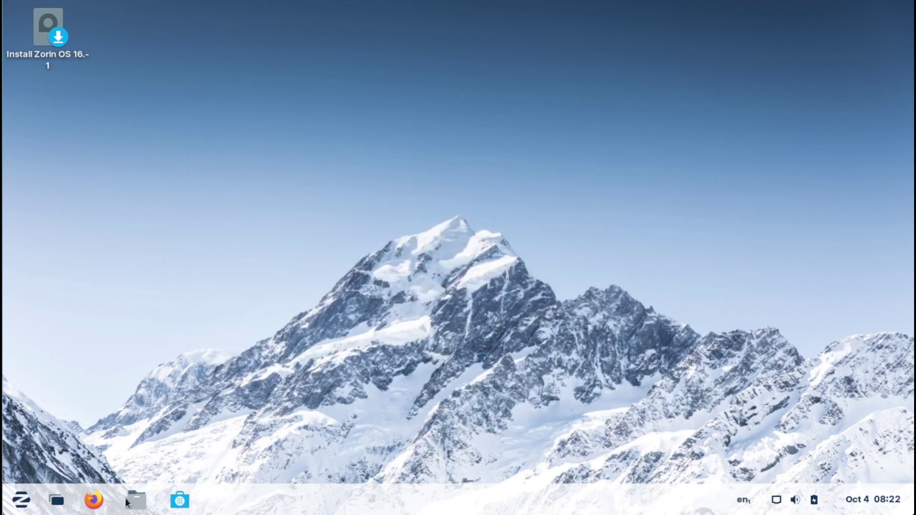
Step: Open the Calculator and Characters utilities for a brief look, closing each one
{"action": "left_click", "coordinate": [24, 504]}
{"action": "left_click", "coordinate": [85, 372]}
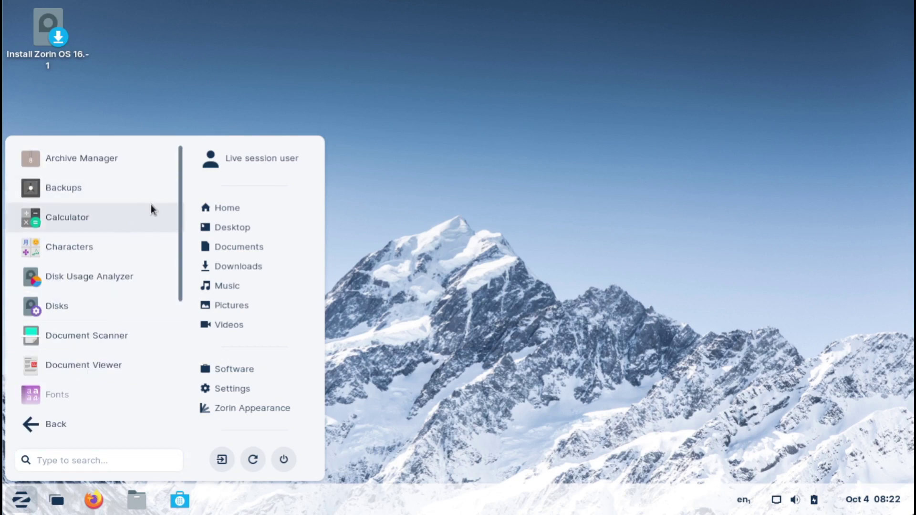
{"action": "left_click", "coordinate": [112, 221]}
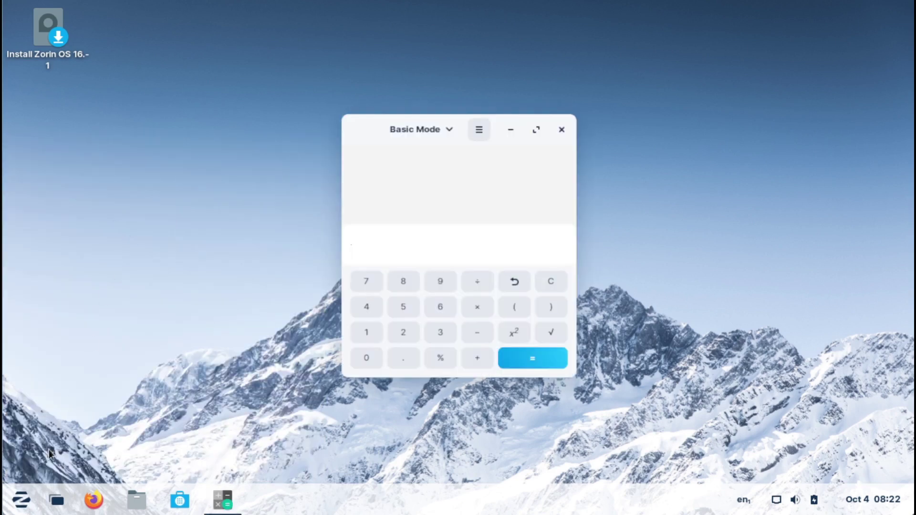
{"action": "left_click", "coordinate": [21, 499]}
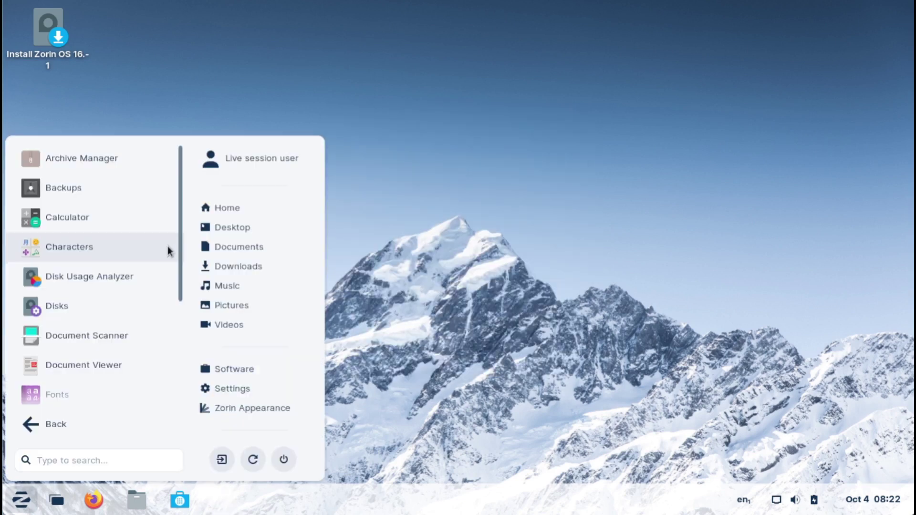
{"action": "left_click", "coordinate": [87, 247]}
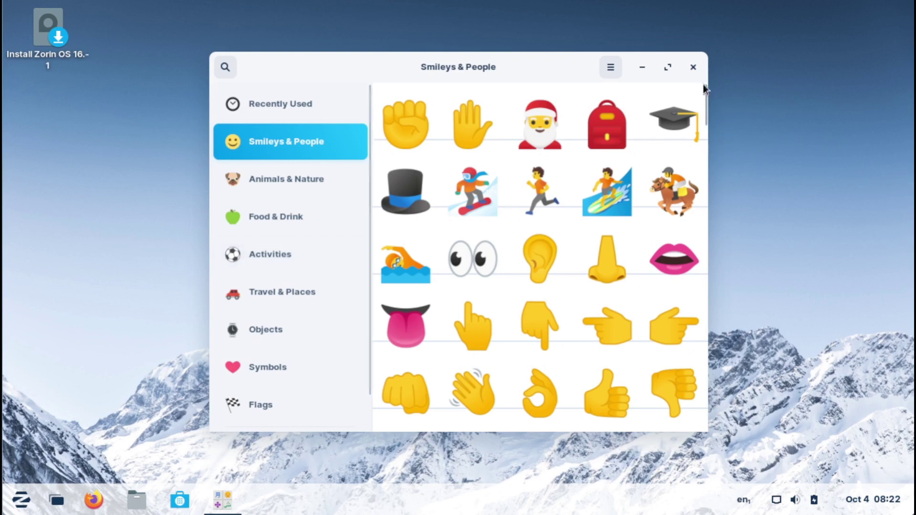
{"action": "left_click", "coordinate": [693, 67]}
Step: Look through the remaining Utilities applications, open System Monitor to view the running processes, and close it
{"action": "left_click", "coordinate": [21, 499]}
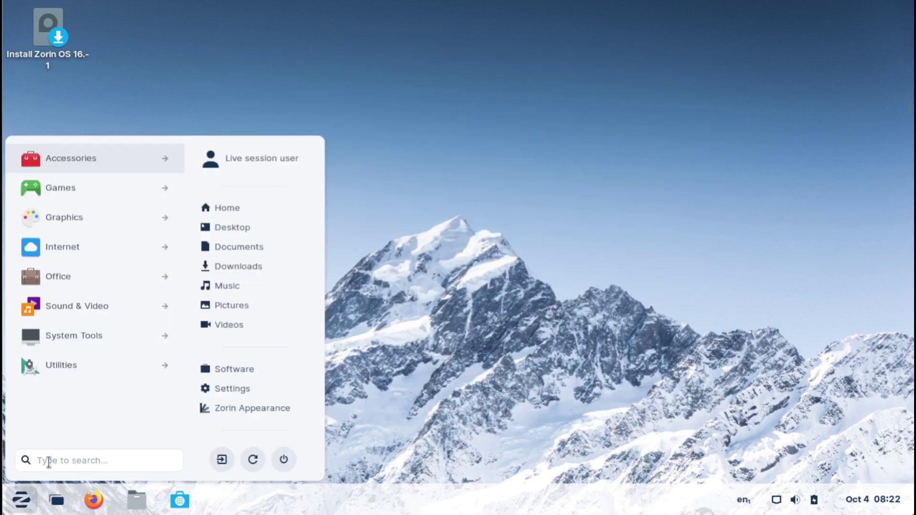
{"action": "left_click", "coordinate": [75, 368]}
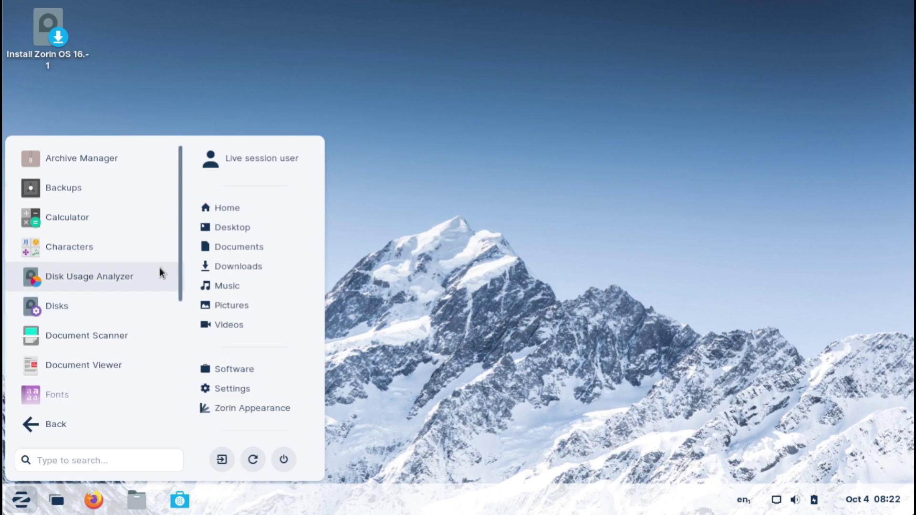
{"action": "scroll", "coordinate": [169, 311], "scroll_direction": "down", "scroll_amount": 3}
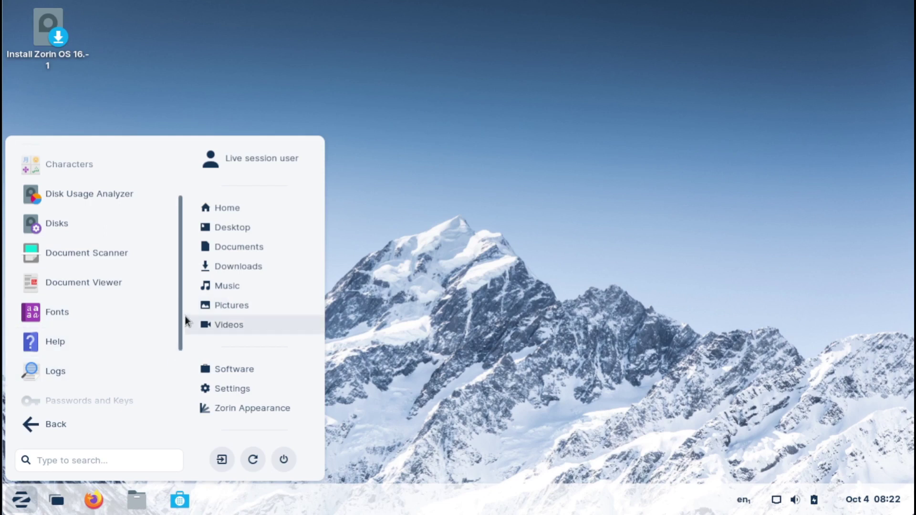
{"action": "left_click_drag", "start_coordinate": [180, 316], "coordinate": [173, 373]}
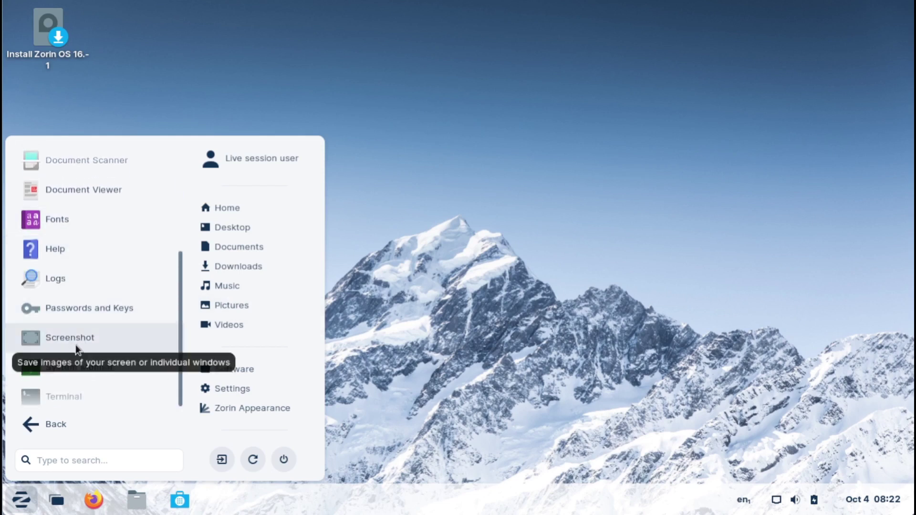
{"action": "left_click", "coordinate": [98, 369]}
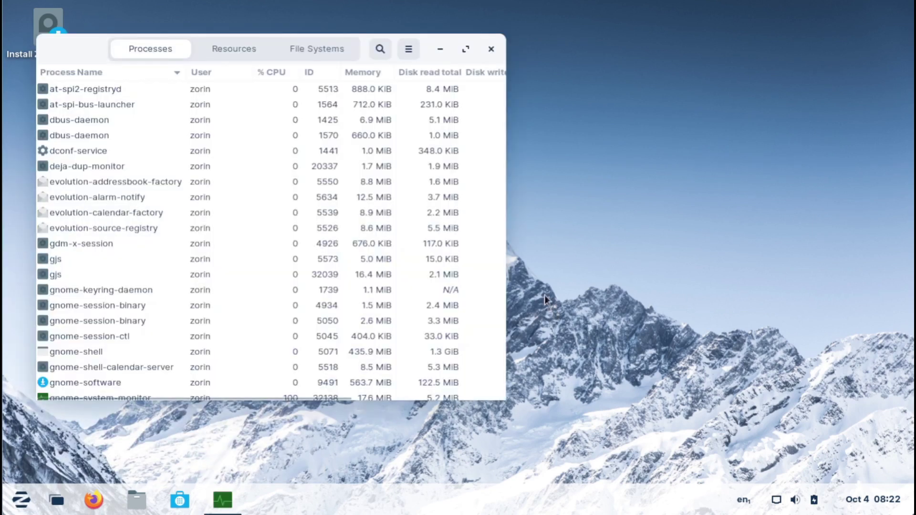
{"action": "left_click", "coordinate": [492, 49]}
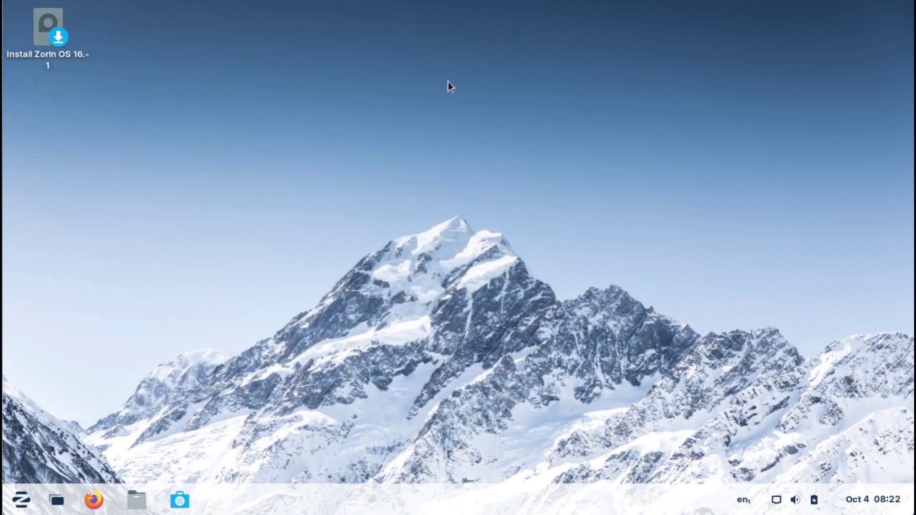
Step: Check which applications come preinstalled in the Internet category and return to the category list
{"action": "left_click", "coordinate": [19, 506]}
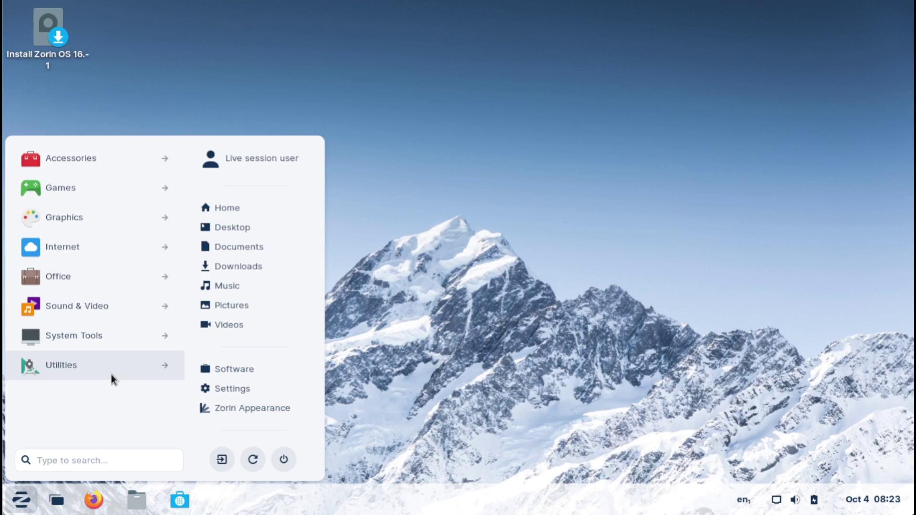
{"action": "left_click", "coordinate": [84, 248]}
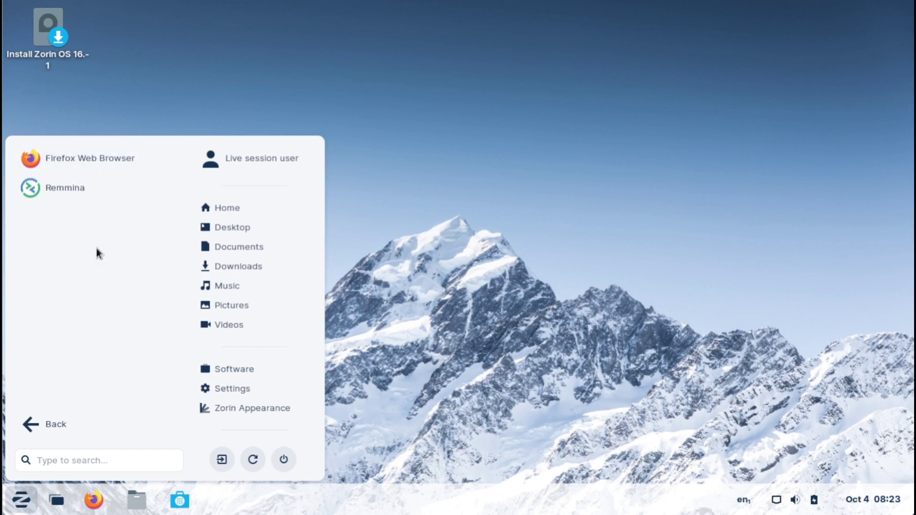
{"action": "left_click", "coordinate": [30, 428]}
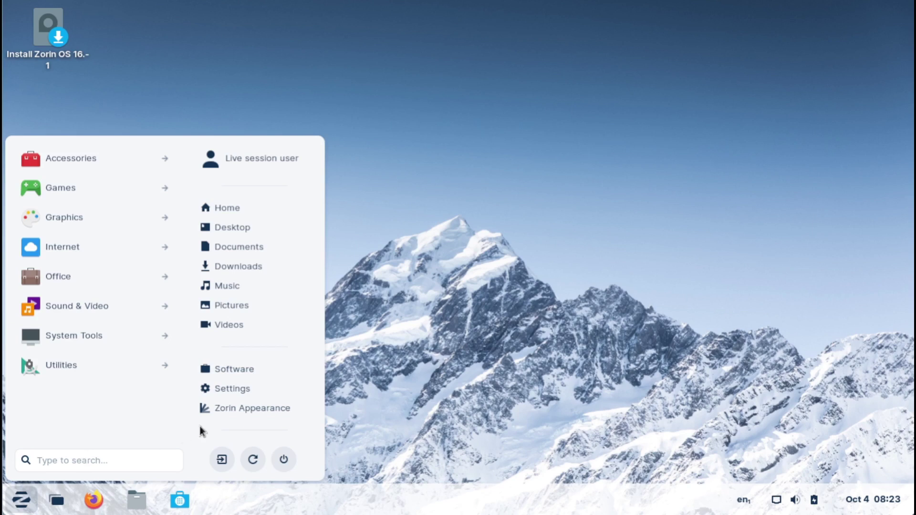
Step: Open Zorin Appearance, apply the centered-taskbar layout with the full-screen app grid, and preview that app grid
{"action": "left_click", "coordinate": [271, 407]}
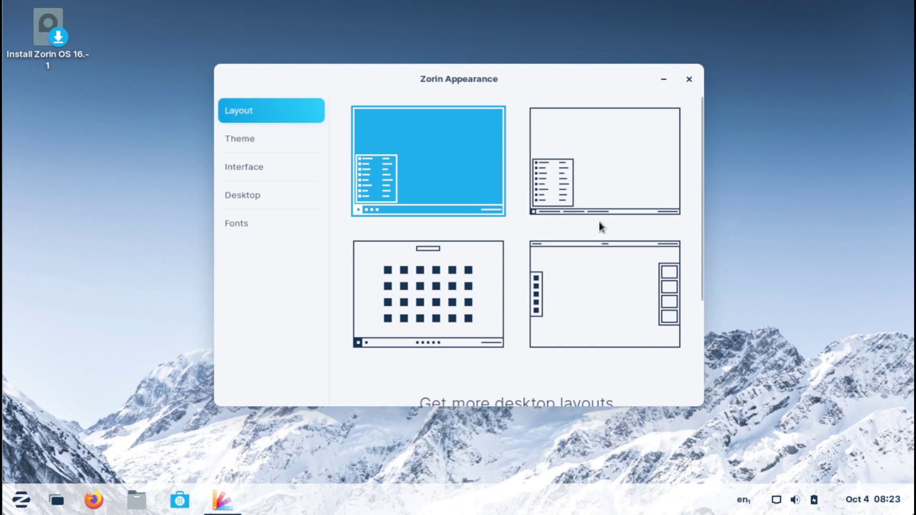
{"action": "left_click", "coordinate": [453, 299]}
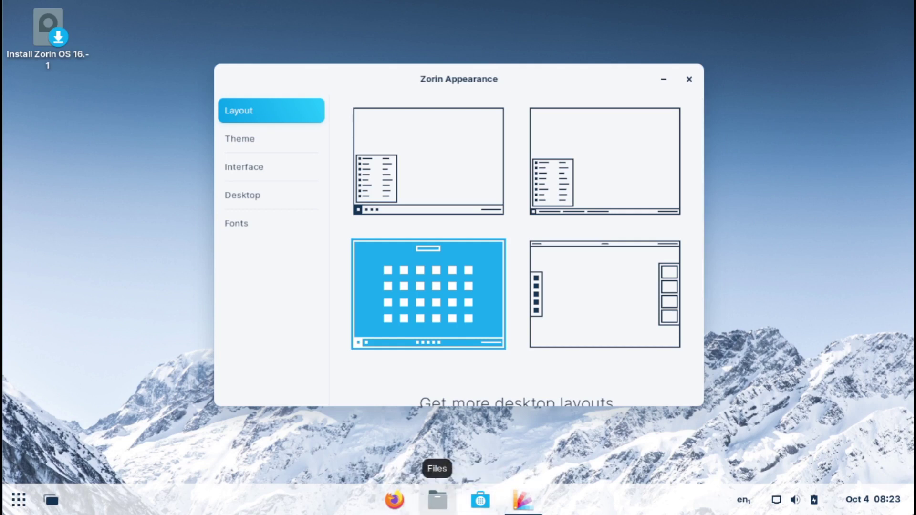
{"action": "left_click", "coordinate": [19, 501]}
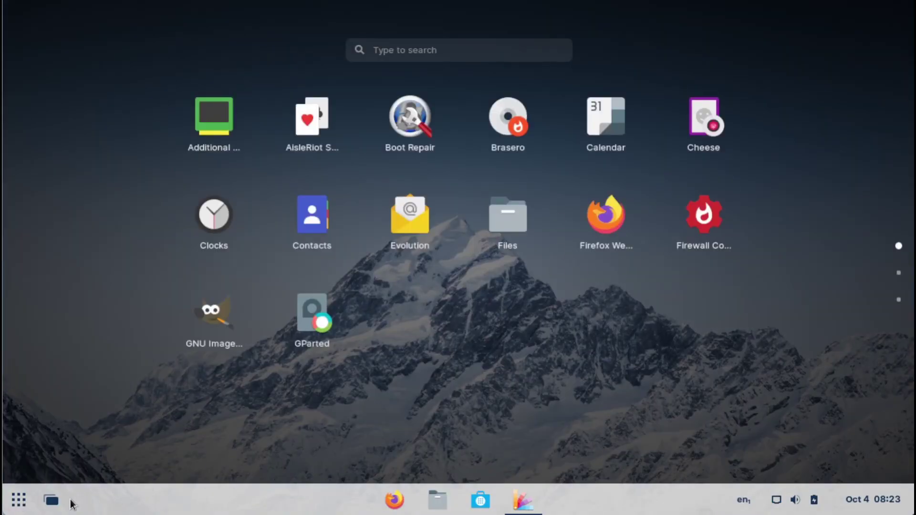
{"action": "left_click", "coordinate": [19, 500]}
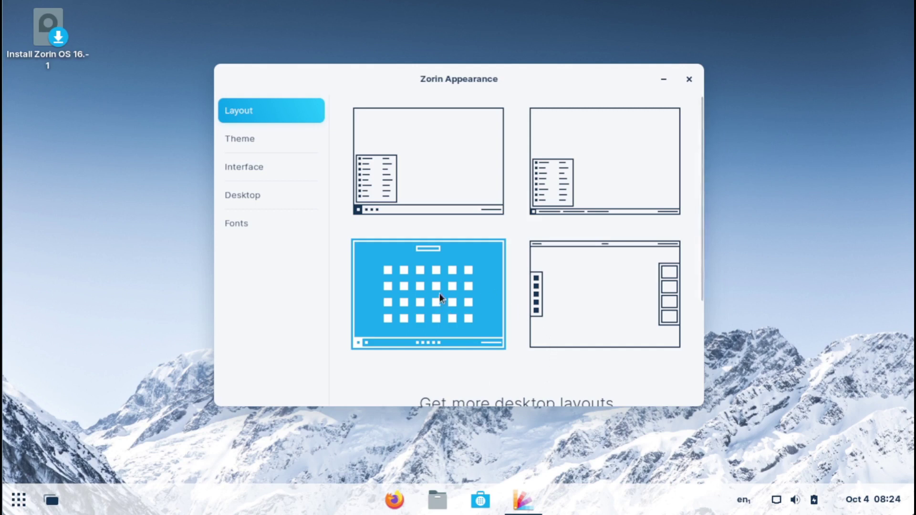
Step: Try the remaining desktop layouts one by one and return to the first layout with the Zorin menu and icon-only taskbar
{"action": "left_click", "coordinate": [582, 301]}
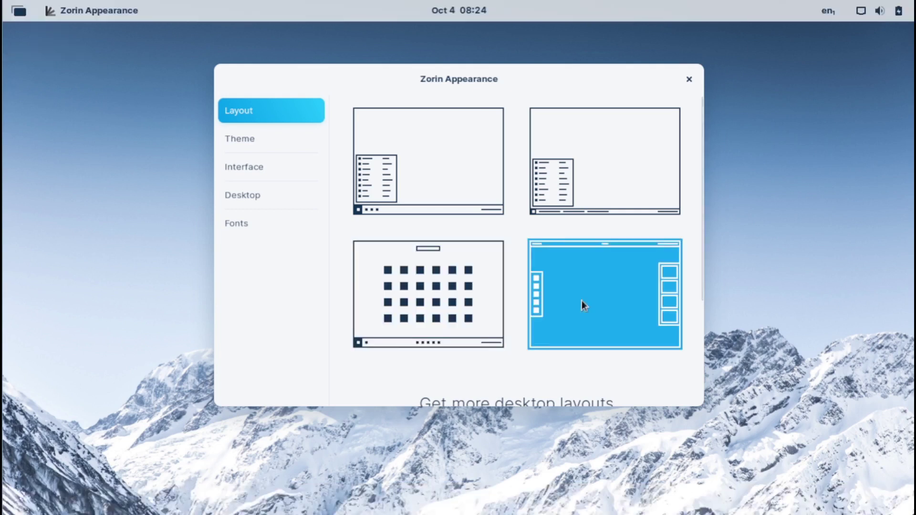
{"action": "left_click", "coordinate": [616, 173]}
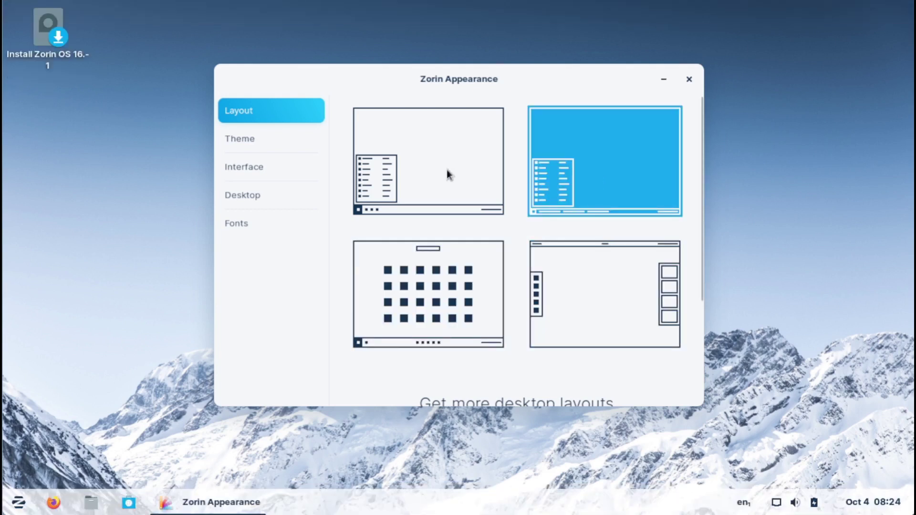
{"action": "left_click", "coordinate": [448, 168]}
{"action": "left_click", "coordinate": [425, 289]}
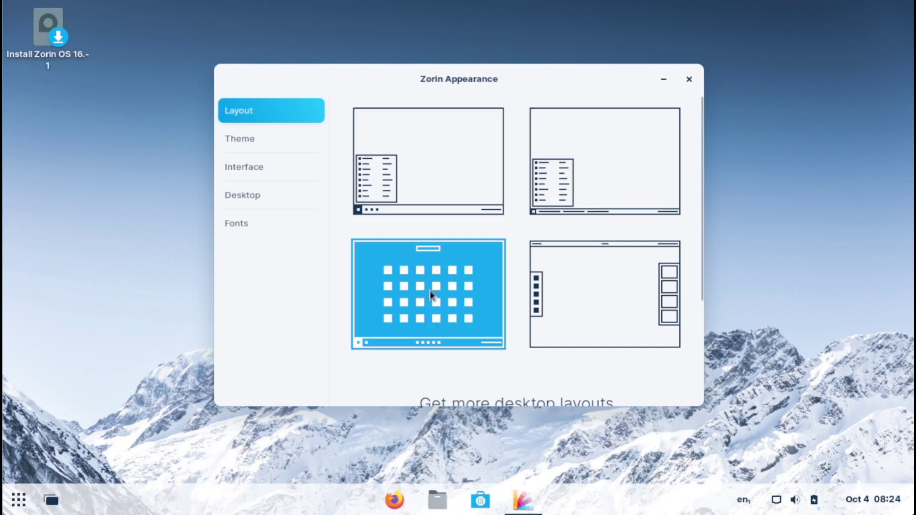
{"action": "left_click", "coordinate": [431, 167]}
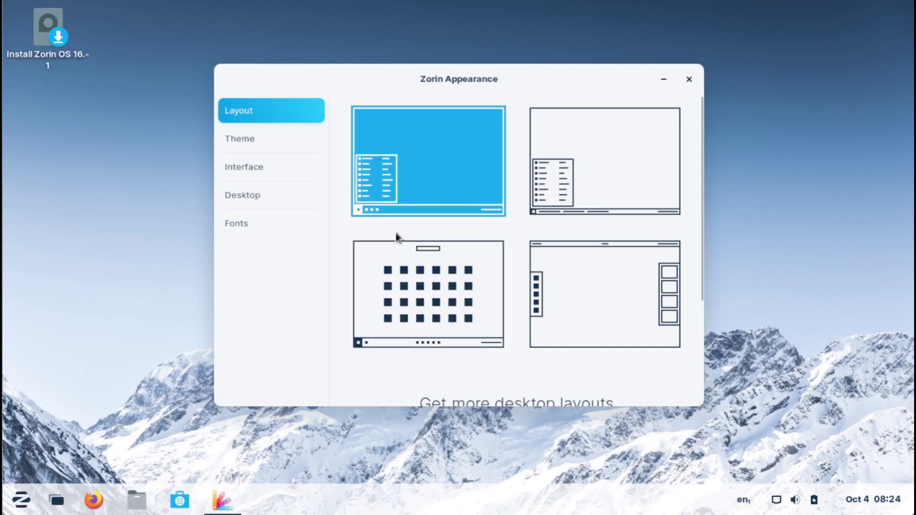
Step: Check the Theme options, turn on Jelly Mode in the Interface settings, test it by moving the window, and turn it off
{"action": "left_click", "coordinate": [245, 139]}
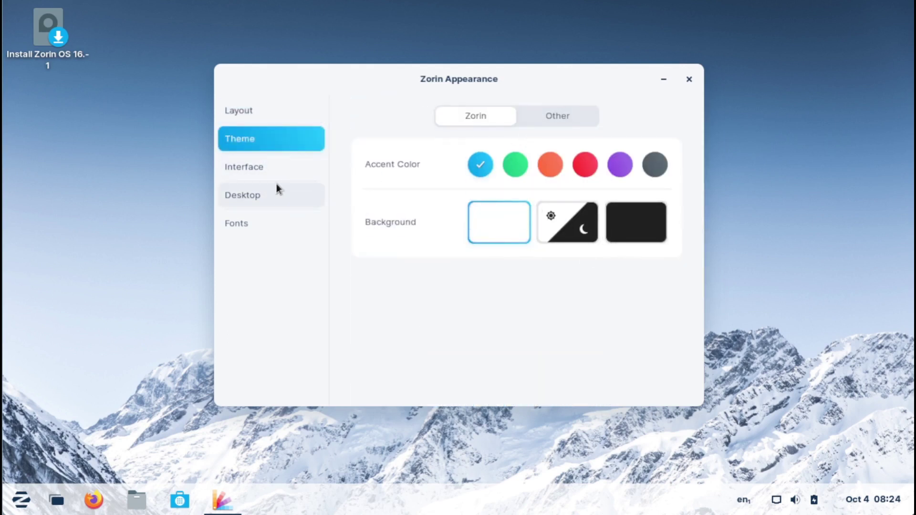
{"action": "left_click", "coordinate": [270, 168]}
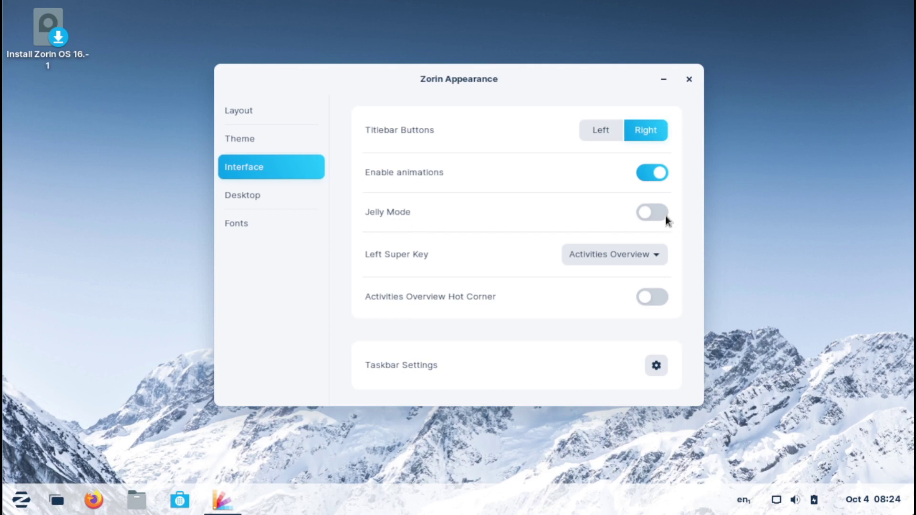
{"action": "mouse_move", "coordinate": [568, 81]}
{"action": "left_mouse_down"}
{"action": "mouse_move", "coordinate": [636, 99]}
{"action": "mouse_move", "coordinate": [410, 111]}
{"action": "mouse_move", "coordinate": [687, 76]}
{"action": "mouse_move", "coordinate": [566, 78]}
{"action": "left_mouse_up"}
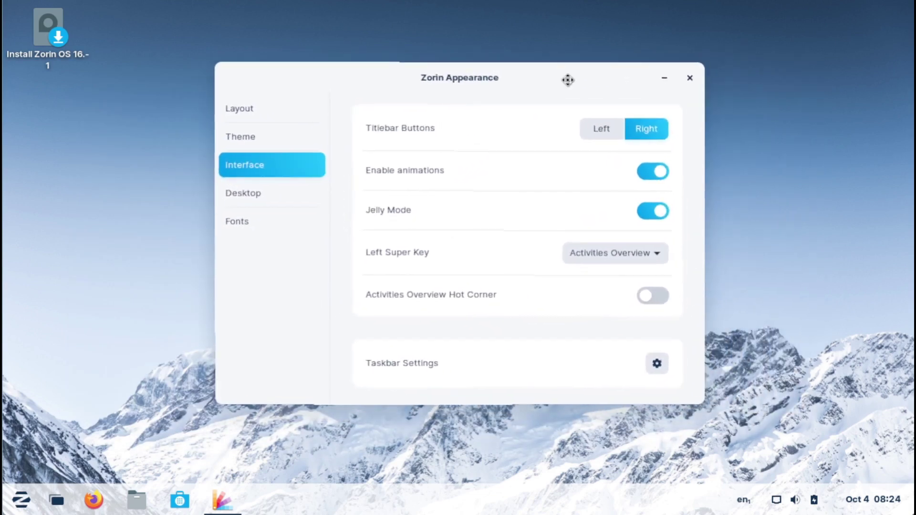
{"action": "left_click", "coordinate": [651, 210]}
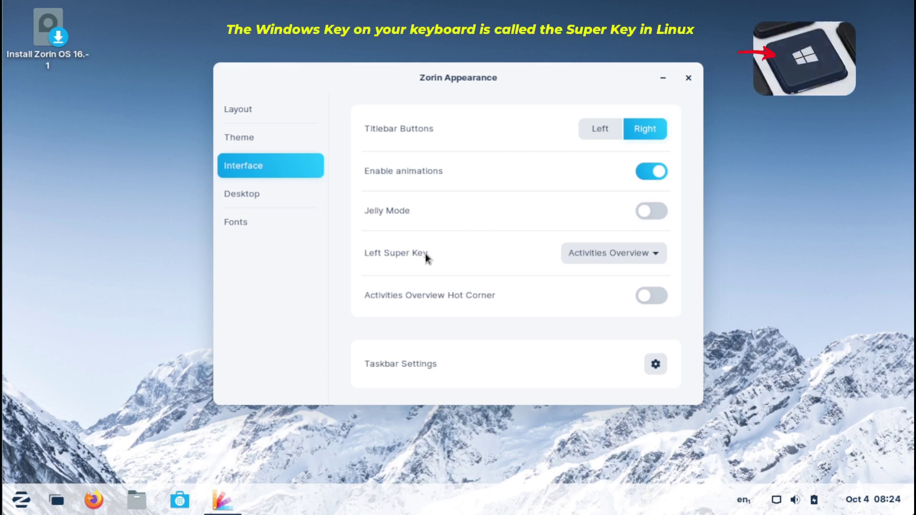
Step: Test the Left Super Key with Activities Overview, set it to Zorin Menu, and test it again
{"action": "key", "text": "super"}
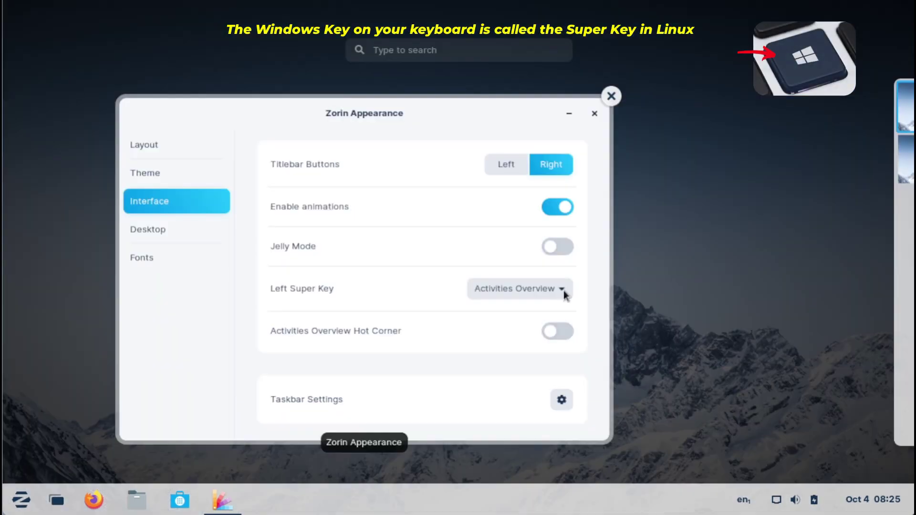
{"action": "key", "text": "super"}
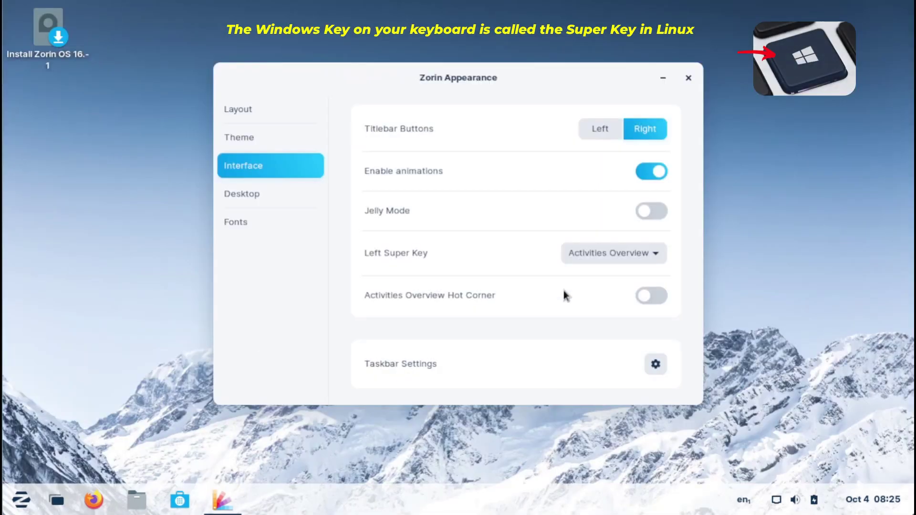
{"action": "left_click", "coordinate": [642, 256]}
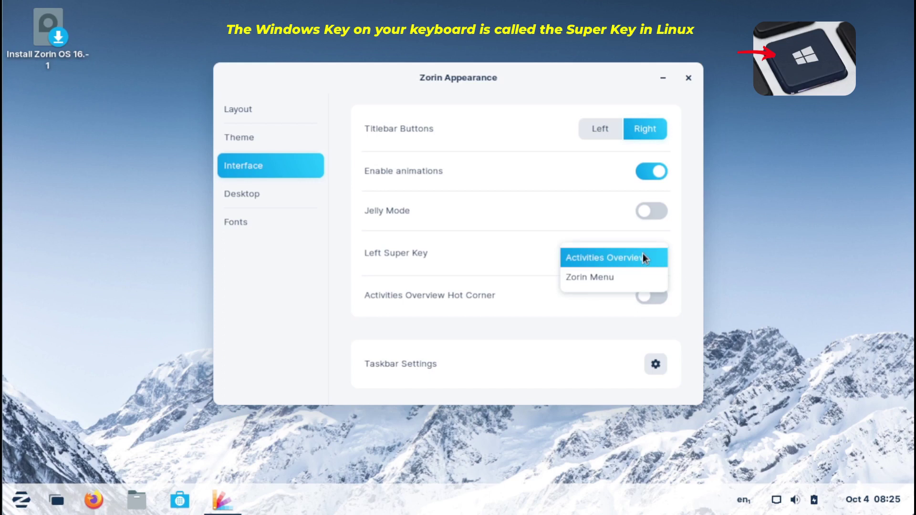
{"action": "left_click", "coordinate": [611, 276]}
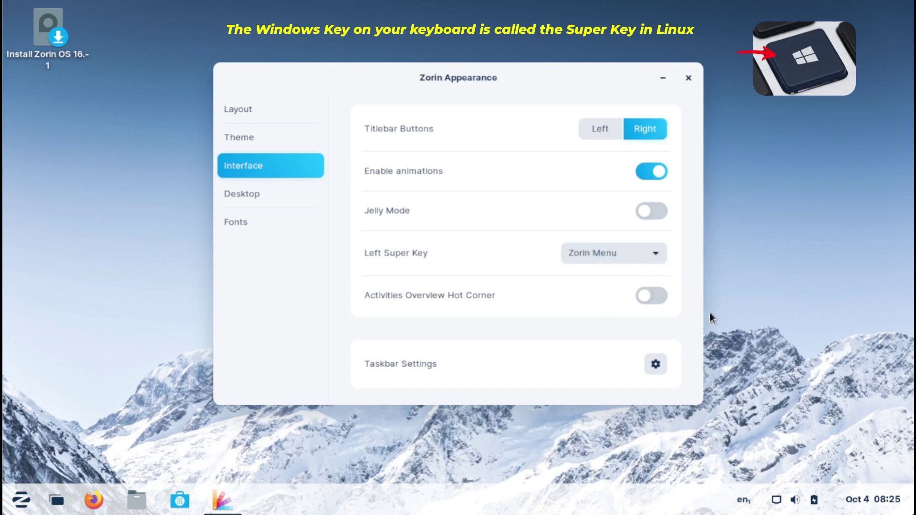
{"action": "key", "text": "super"}
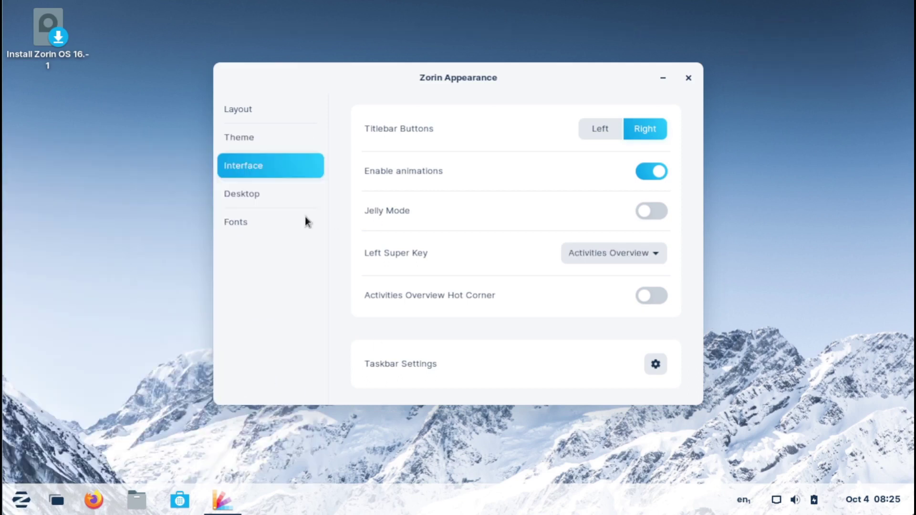
Step: Show the Trash icon on the desktop, try the Home icon and remove it, check the Fonts settings, and close Zorin Appearance
{"action": "left_click", "coordinate": [250, 195]}
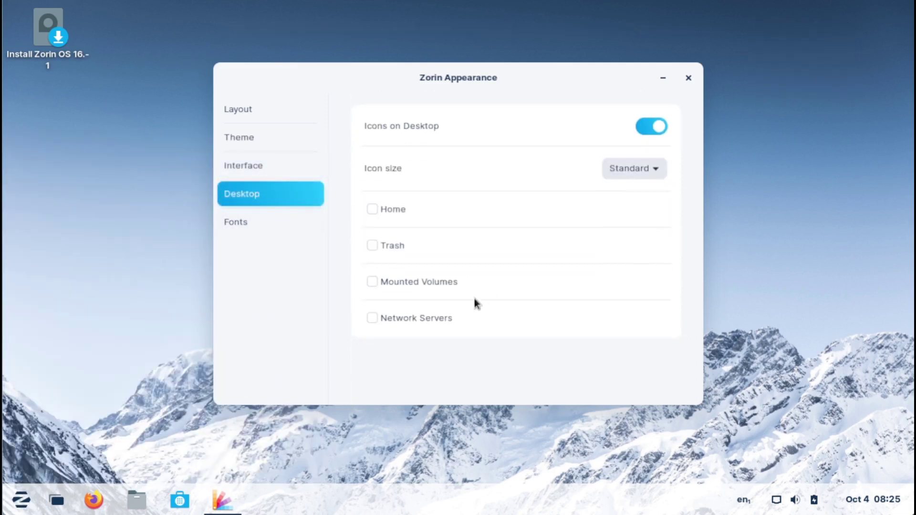
{"action": "left_click", "coordinate": [372, 246]}
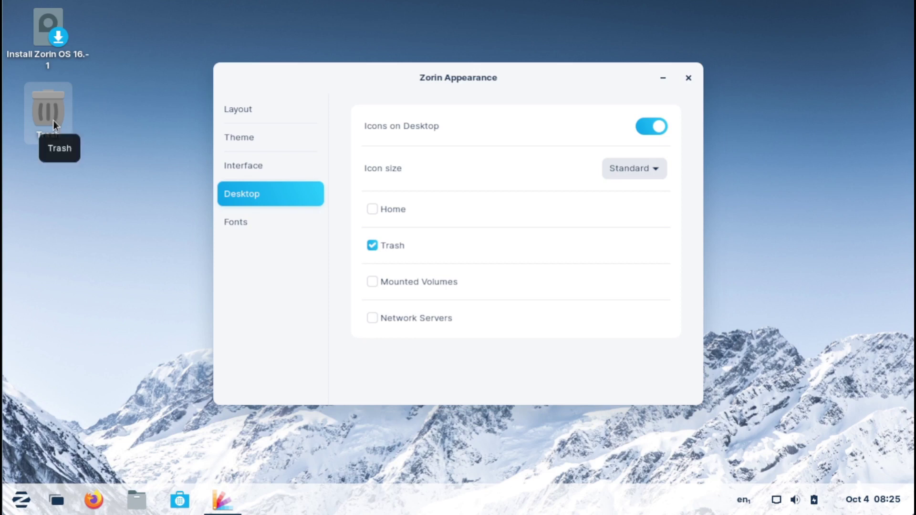
{"action": "left_click", "coordinate": [372, 210]}
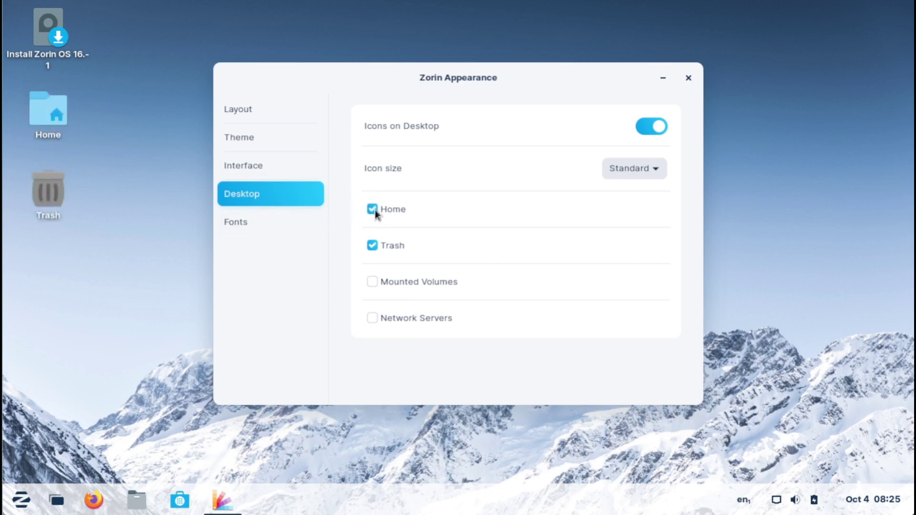
{"action": "left_click", "coordinate": [374, 212]}
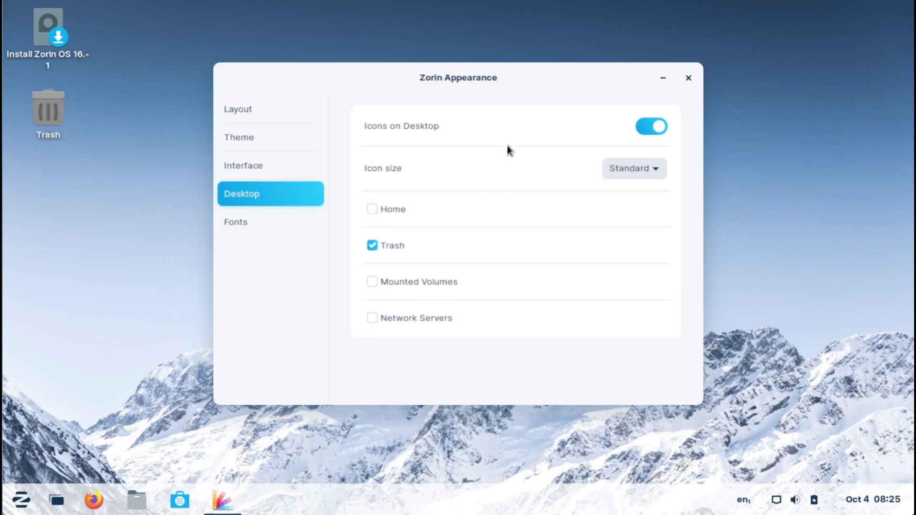
{"action": "left_click", "coordinate": [236, 222]}
{"action": "left_click", "coordinate": [688, 77]}
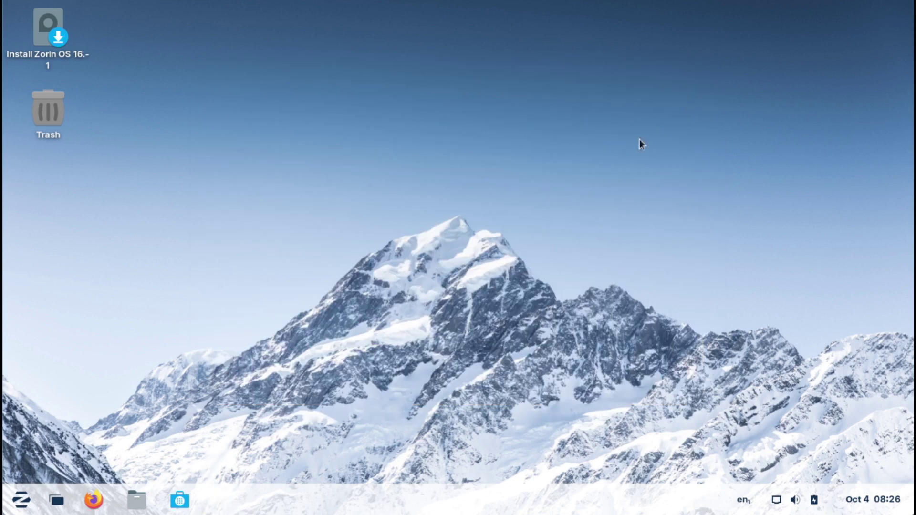
Step: Set the pink lighthouse picture as the desktop background and minimize the Settings window to see it
{"action": "right_click", "coordinate": [539, 170]}
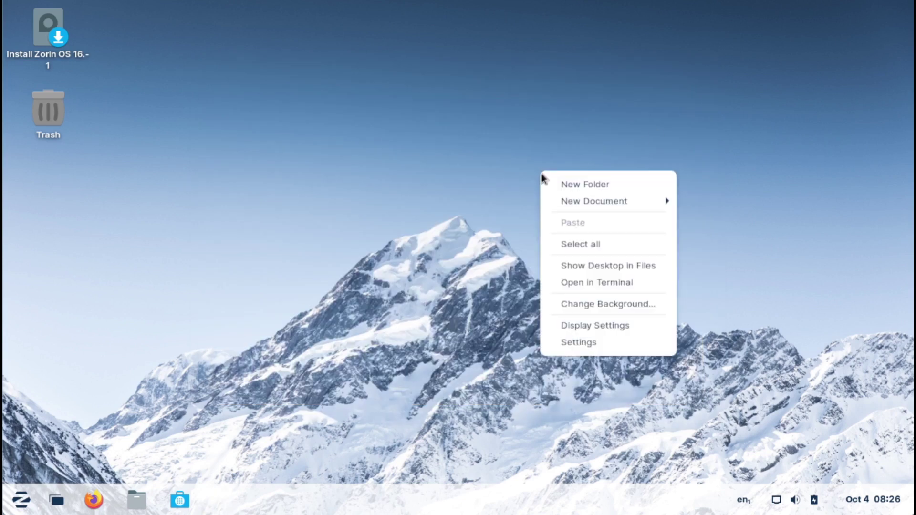
{"action": "left_click", "coordinate": [591, 305]}
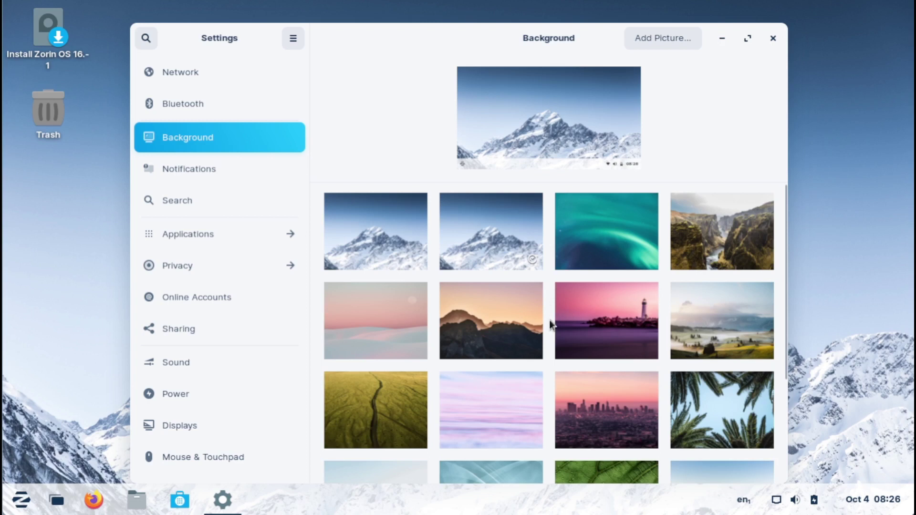
{"action": "left_click", "coordinate": [610, 340]}
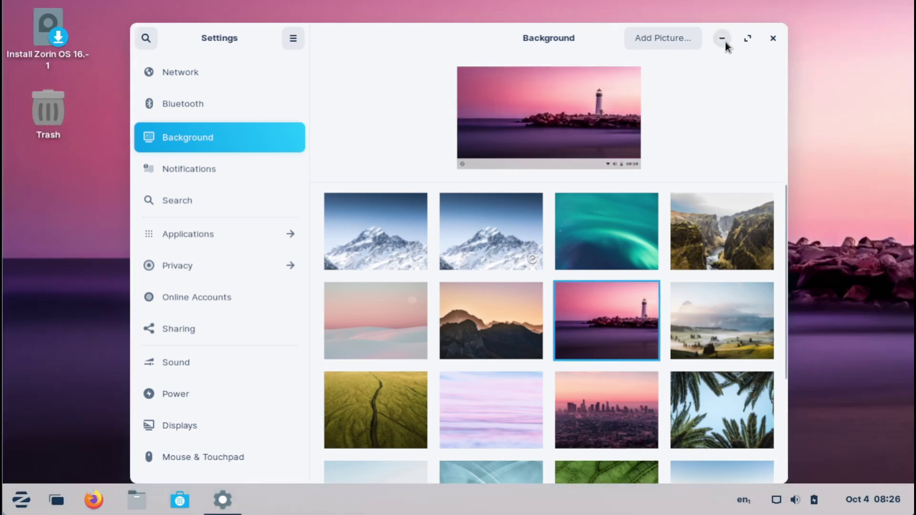
{"action": "left_click", "coordinate": [724, 40]}
Step: Reopen the background settings from the desktop, browse the available wallpapers, and look through the list of settings categories
{"action": "right_click", "coordinate": [555, 154]}
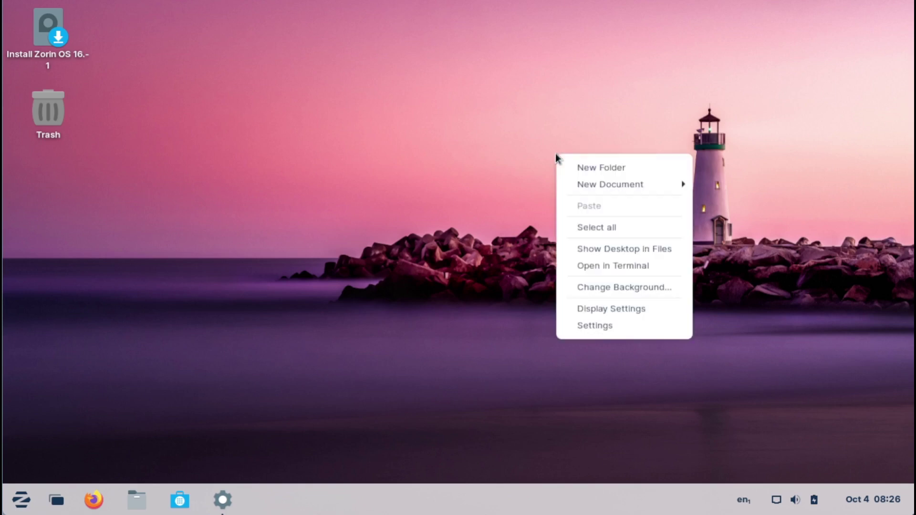
{"action": "left_click", "coordinate": [613, 291]}
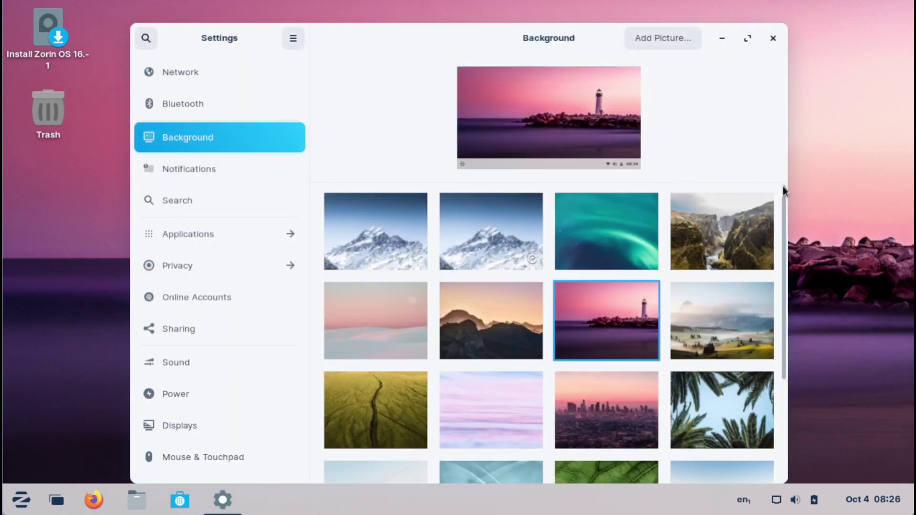
{"action": "scroll", "coordinate": [783, 219], "scroll_direction": "down", "scroll_amount": 3}
{"action": "scroll", "coordinate": [783, 219], "scroll_direction": "up", "scroll_amount": 3}
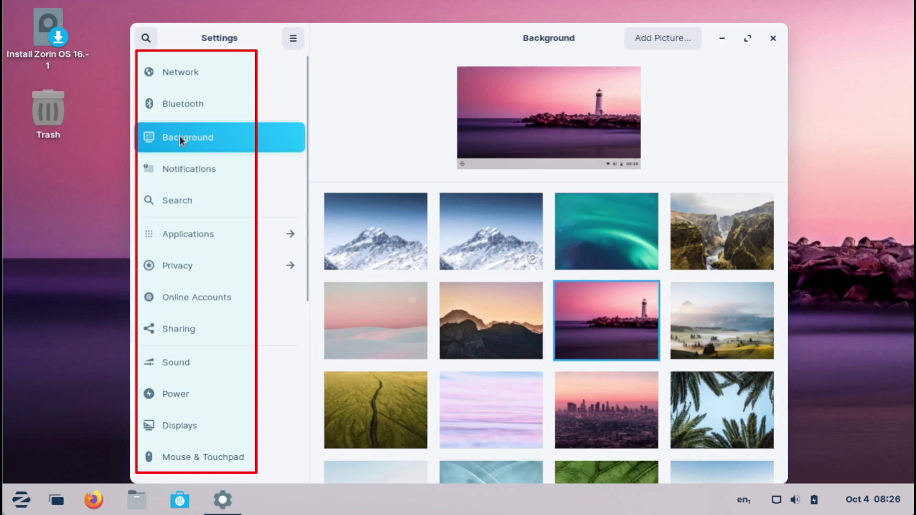
{"action": "left_click_drag", "start_coordinate": [306, 198], "coordinate": [267, 341]}
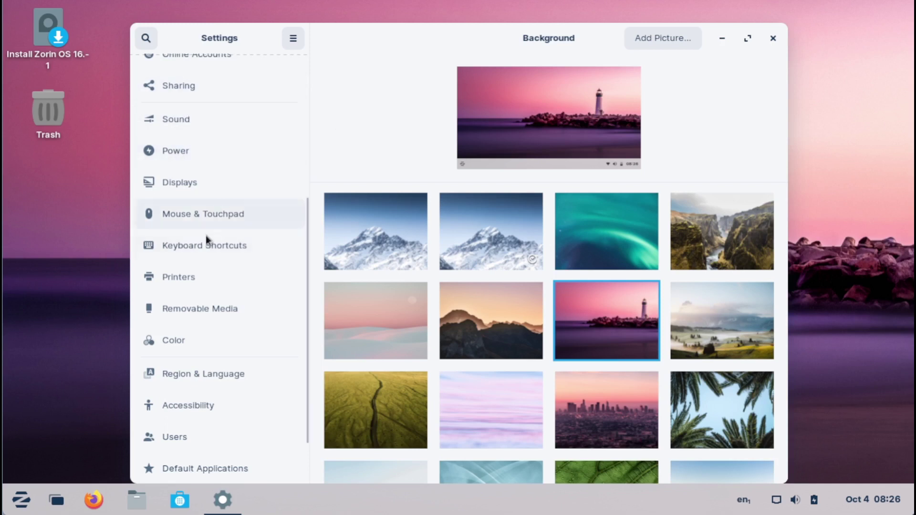
{"action": "left_click_drag", "start_coordinate": [307, 377], "coordinate": [307, 437]}
Step: Review the Date & Time settings, view the time zone map without changing it, and close Settings
{"action": "left_click", "coordinate": [199, 437]}
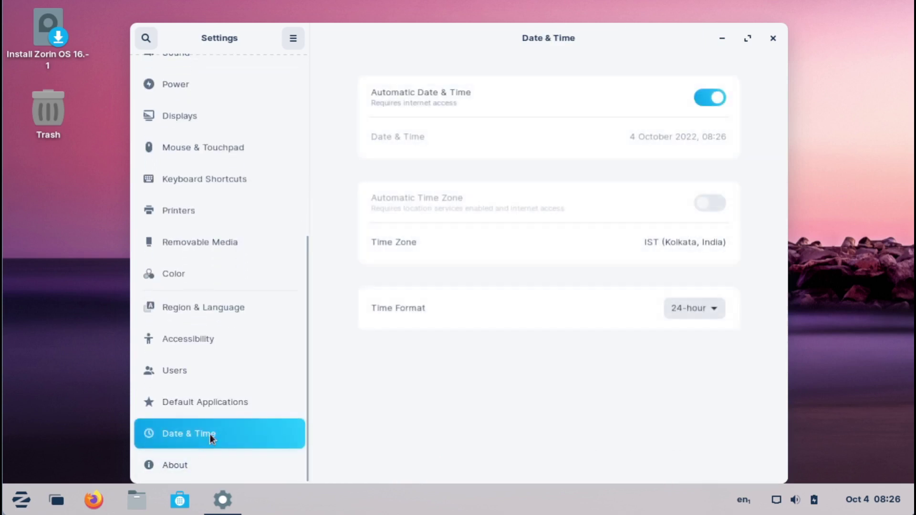
{"action": "left_click", "coordinate": [454, 255]}
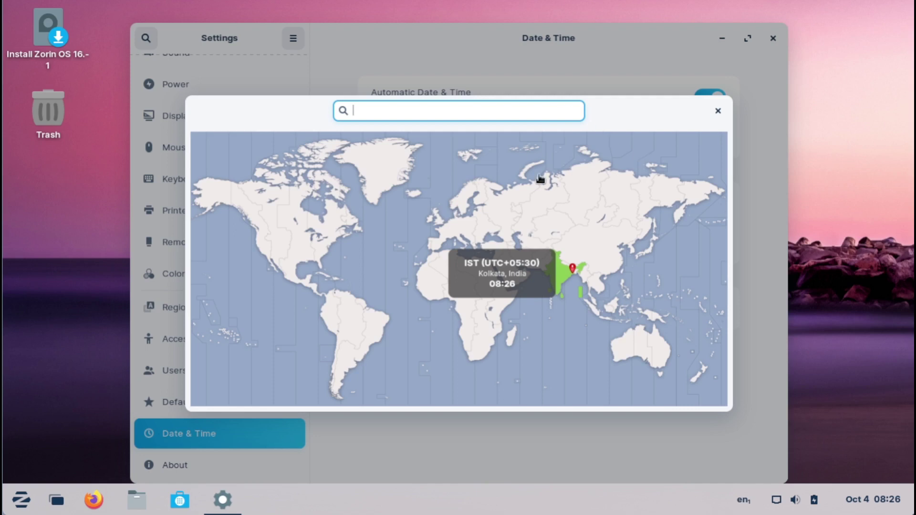
{"action": "left_click", "coordinate": [718, 111]}
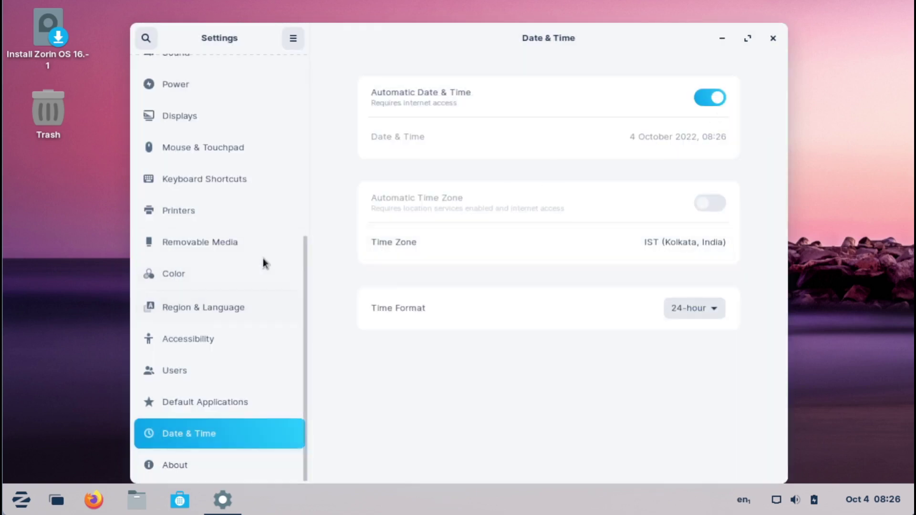
{"action": "left_click", "coordinate": [772, 38]}
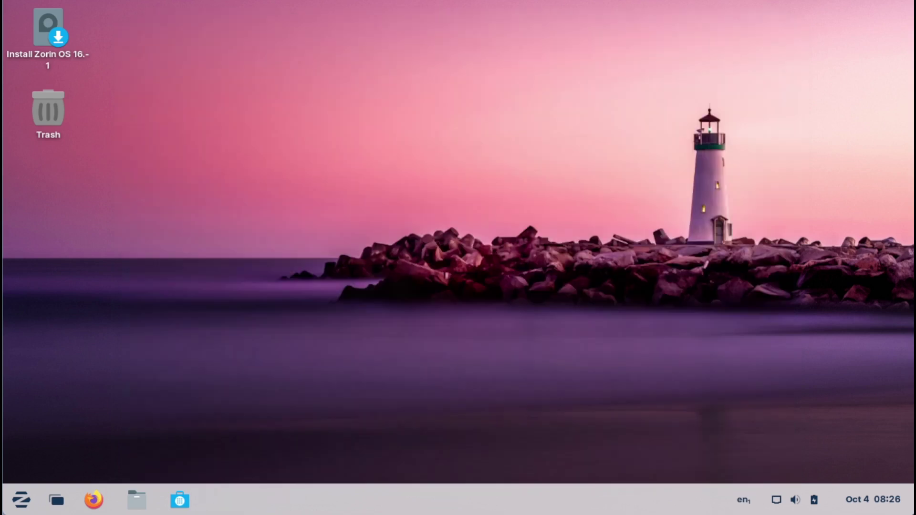
Step: Reopen Settings and set the desktop background back to the first snowy mountain wallpaper
{"action": "left_click", "coordinate": [21, 500]}
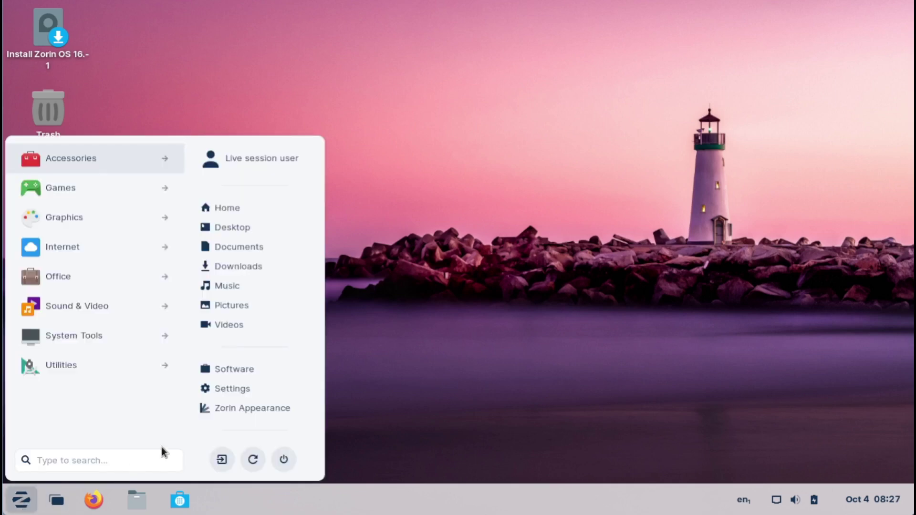
{"action": "left_click", "coordinate": [246, 396]}
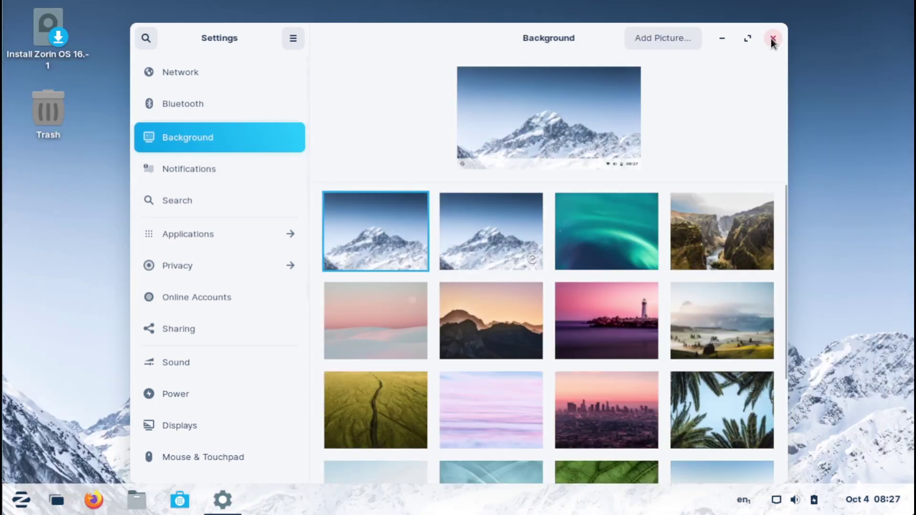
Step: Close Settings, view history-of-linux-logo-mascot-800×450.png from the Pictures folder in the file manager, and close the image
{"action": "left_click", "coordinate": [771, 38]}
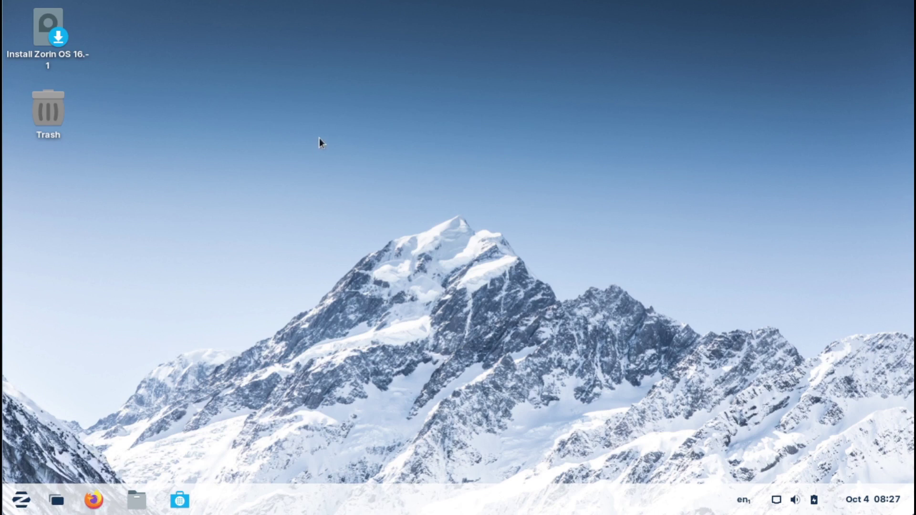
{"action": "left_click", "coordinate": [137, 501]}
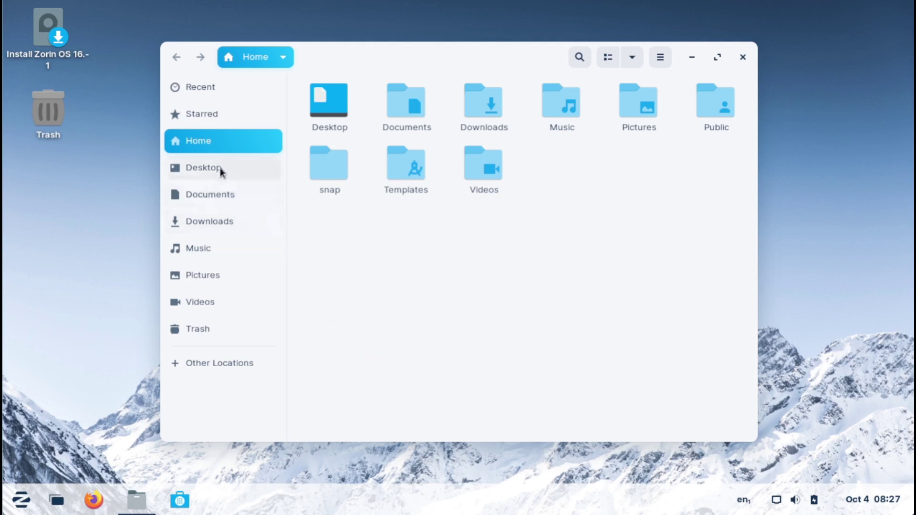
{"action": "left_click", "coordinate": [217, 277]}
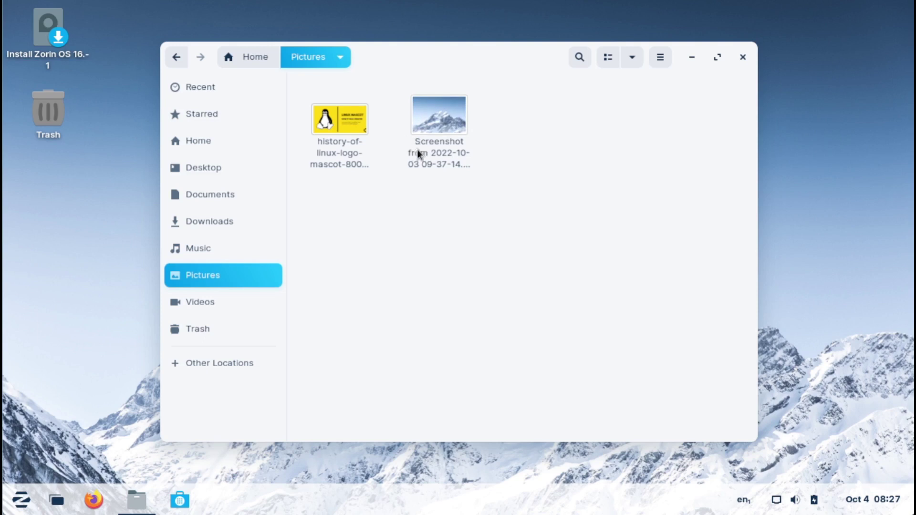
{"action": "double_click", "coordinate": [340, 122]}
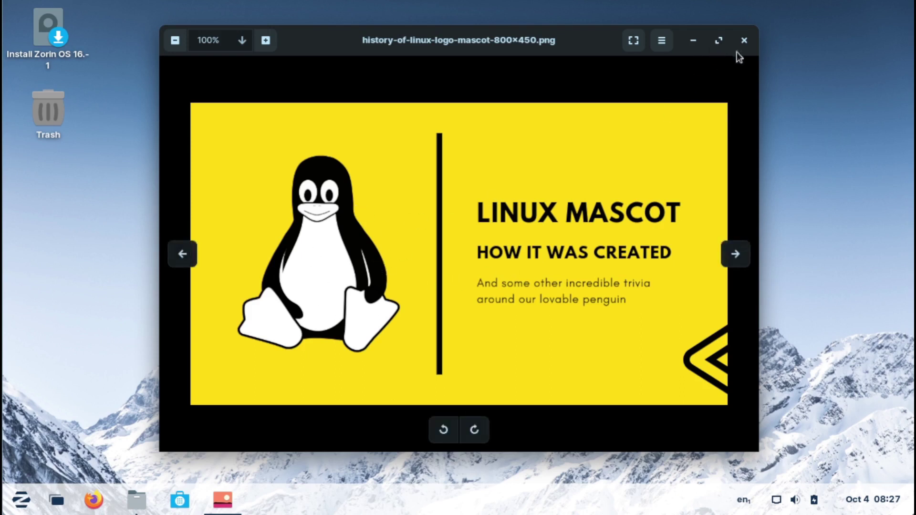
{"action": "left_click", "coordinate": [744, 40]}
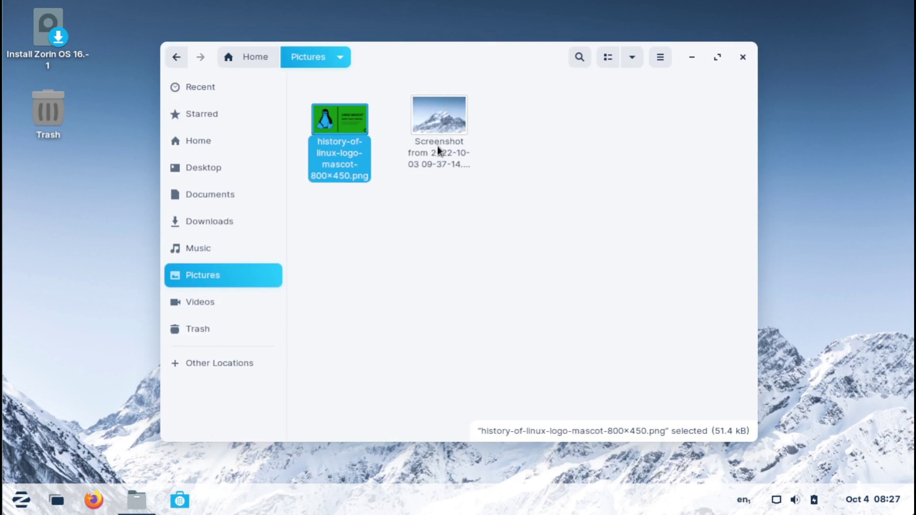
Step: Open the Documents folder in a new file manager tab and switch between the Pictures and Documents tabs
{"action": "right_click", "coordinate": [228, 195]}
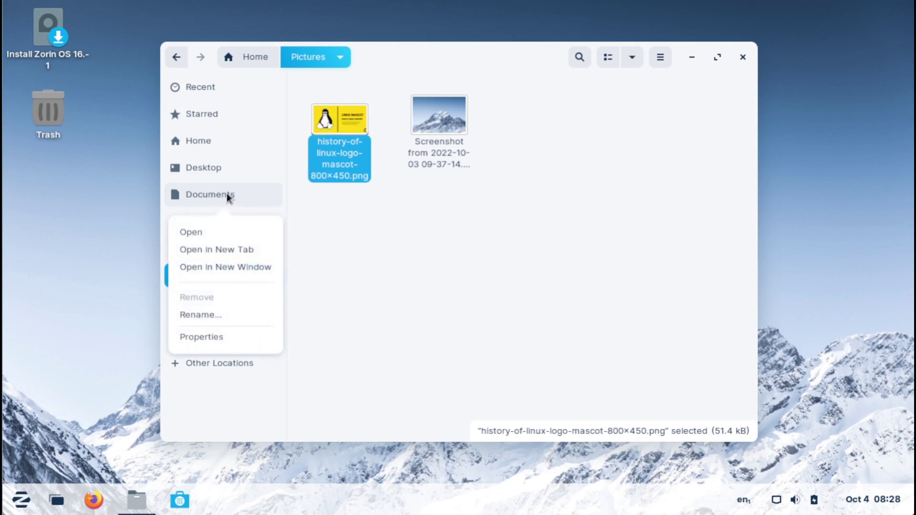
{"action": "left_click", "coordinate": [207, 247]}
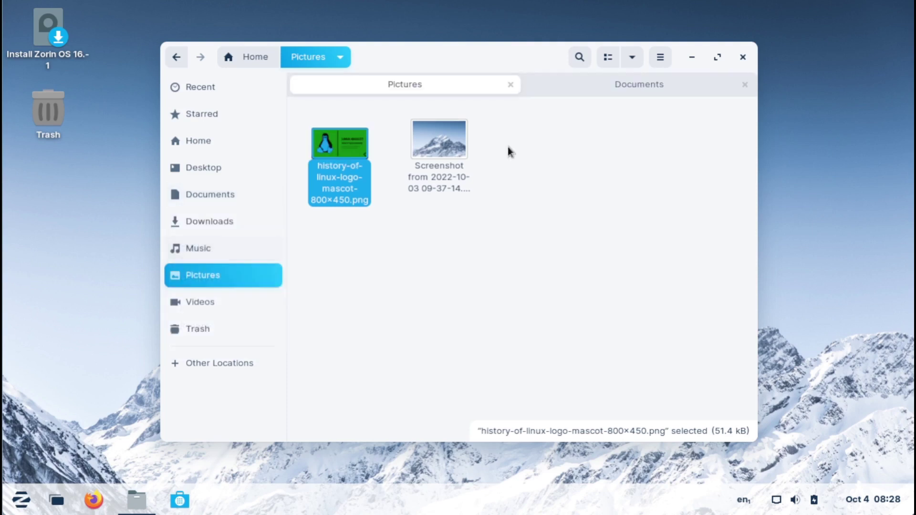
{"action": "left_click", "coordinate": [551, 89]}
{"action": "left_click", "coordinate": [450, 91]}
{"action": "left_click", "coordinate": [562, 92]}
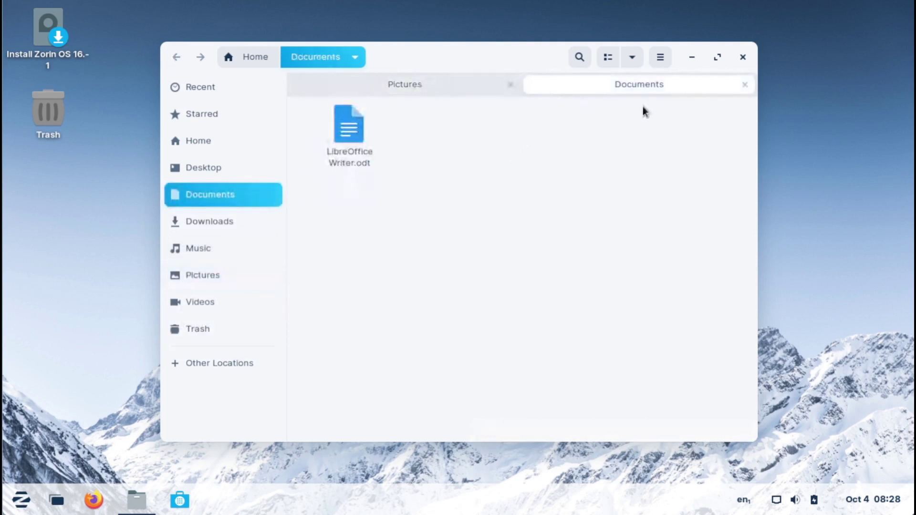
Step: Open the Desktop folder in another file manager tab and look through all three tabs, ending on Pictures
{"action": "right_click", "coordinate": [187, 170]}
{"action": "left_click", "coordinate": [188, 223]}
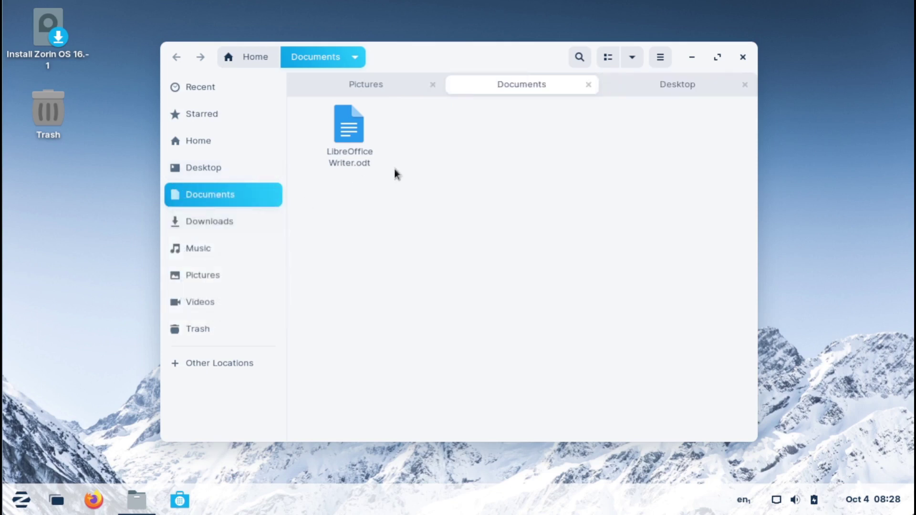
{"action": "left_click", "coordinate": [673, 85]}
{"action": "left_click", "coordinate": [529, 91]}
{"action": "left_click", "coordinate": [410, 90]}
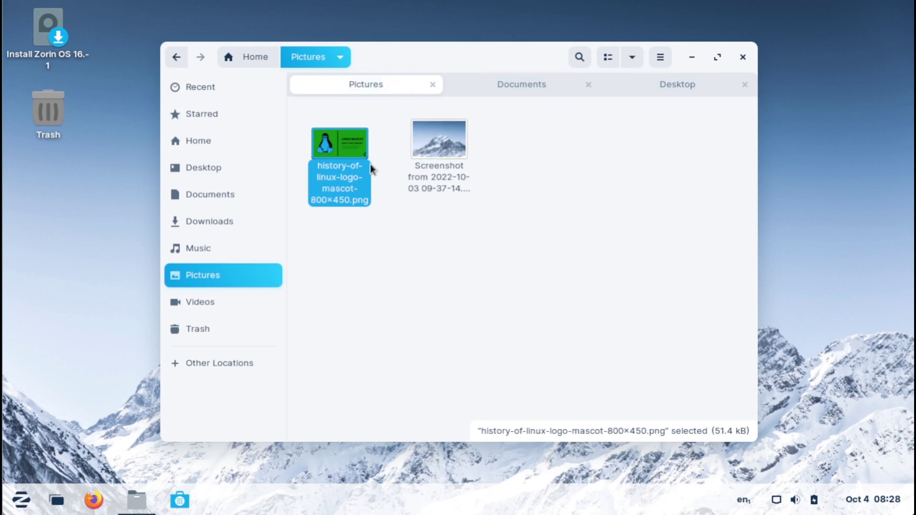
Step: Copy history-of-linux-logo-mascot-800×450.png from Pictures into Documents and check both folders for the file
{"action": "left_click", "coordinate": [513, 88]}
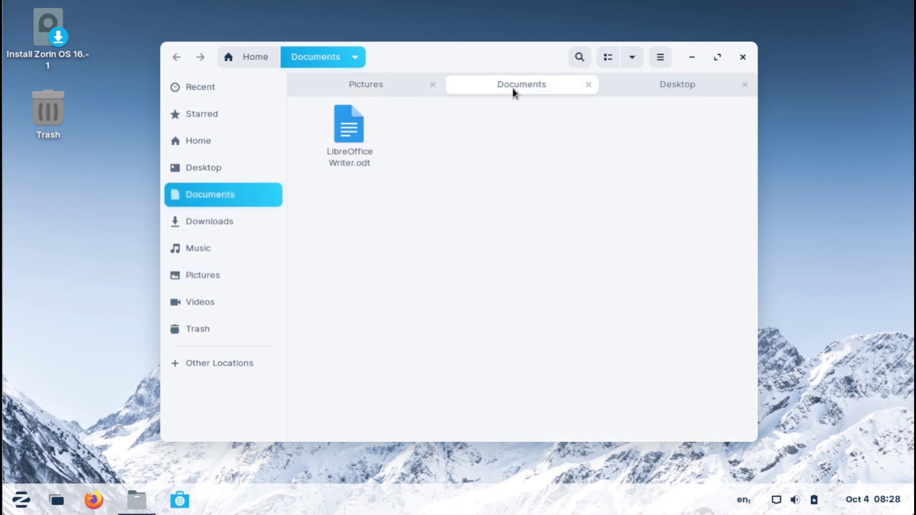
{"action": "left_click", "coordinate": [426, 92]}
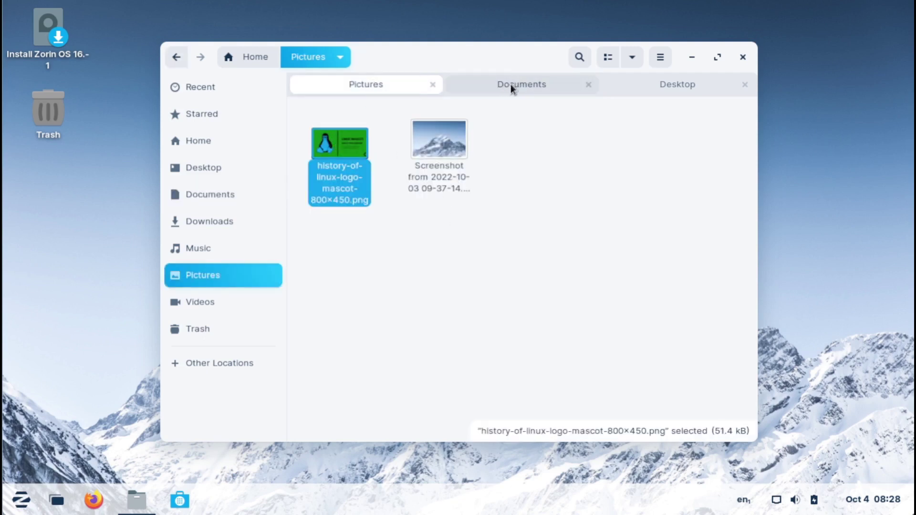
{"action": "left_click_drag", "start_coordinate": [339, 148], "coordinate": [500, 156]}
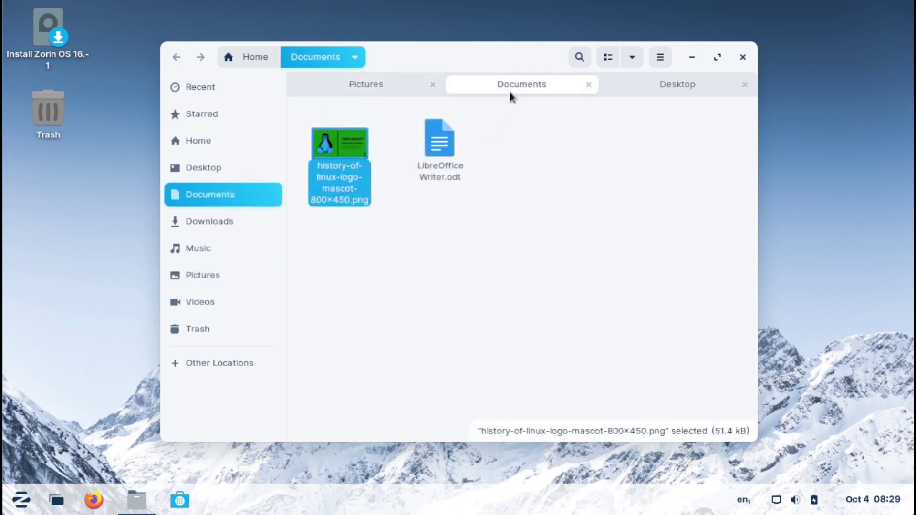
{"action": "left_click", "coordinate": [385, 92]}
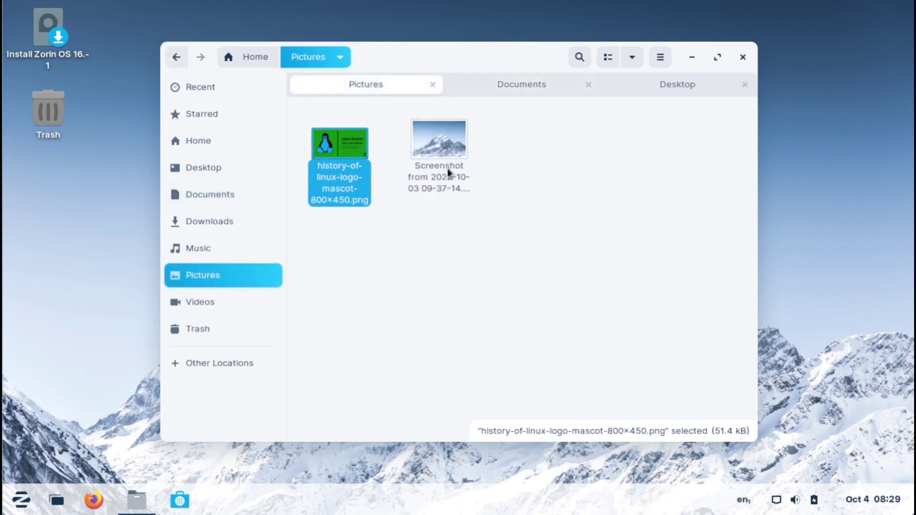
{"action": "left_click", "coordinate": [516, 81]}
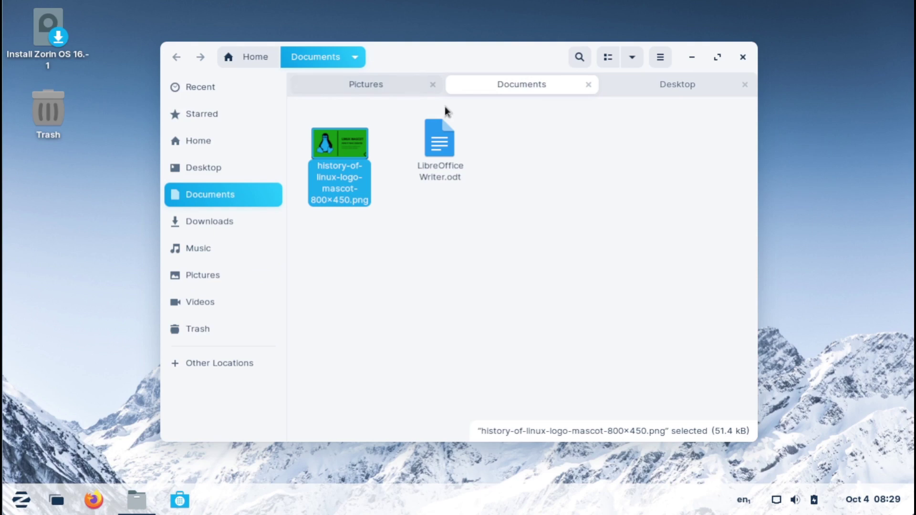
Step: Transfer LibreOffice Writer.odt from Documents to the Desktop folder and send it from there to the trash
{"action": "left_click_drag", "start_coordinate": [442, 154], "coordinate": [617, 189]}
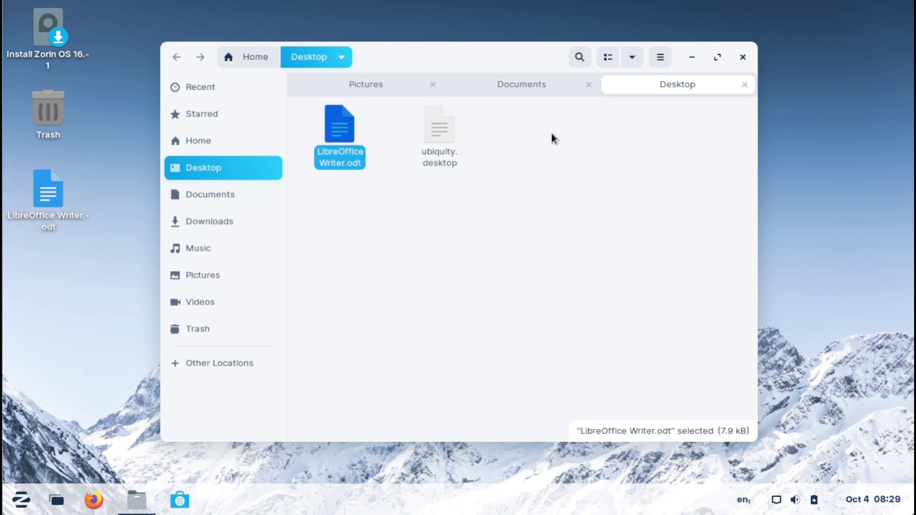
{"action": "right_click", "coordinate": [339, 134]}
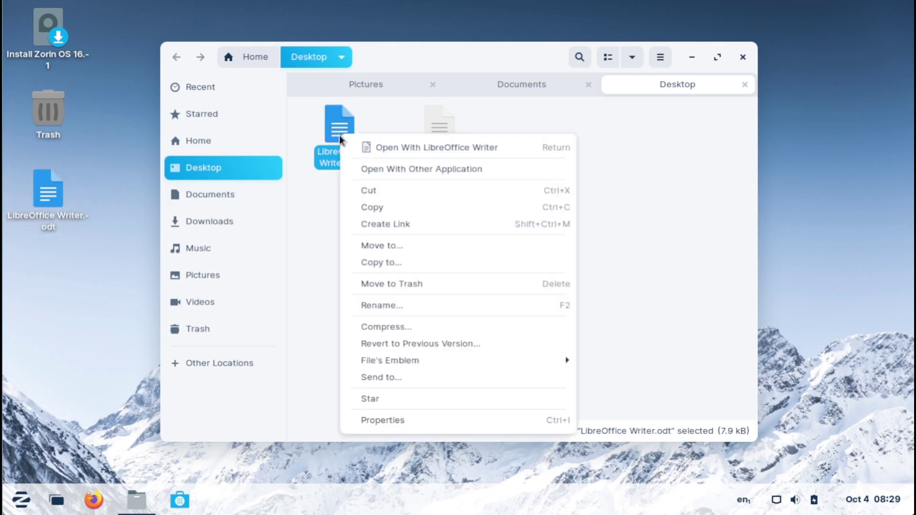
{"action": "left_click", "coordinate": [429, 288]}
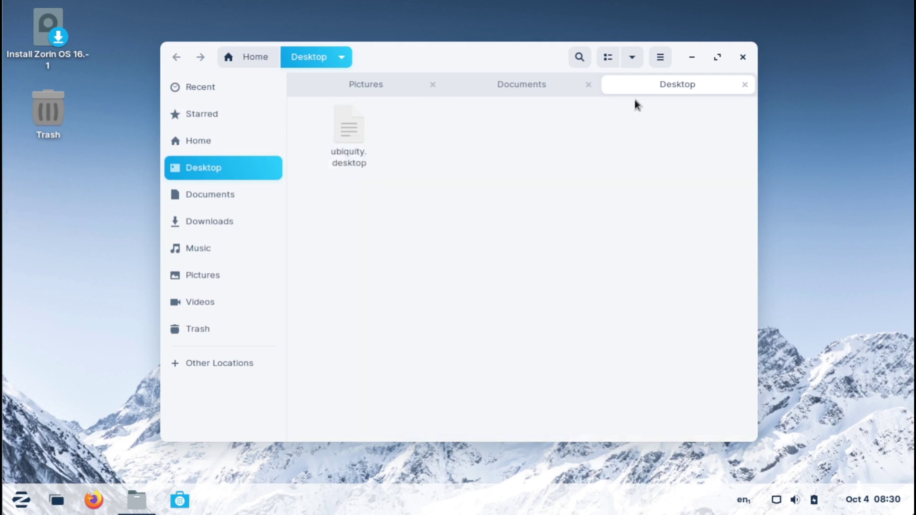
Step: Review the file manager's general options without changing any, and close the file manager
{"action": "left_click", "coordinate": [661, 57]}
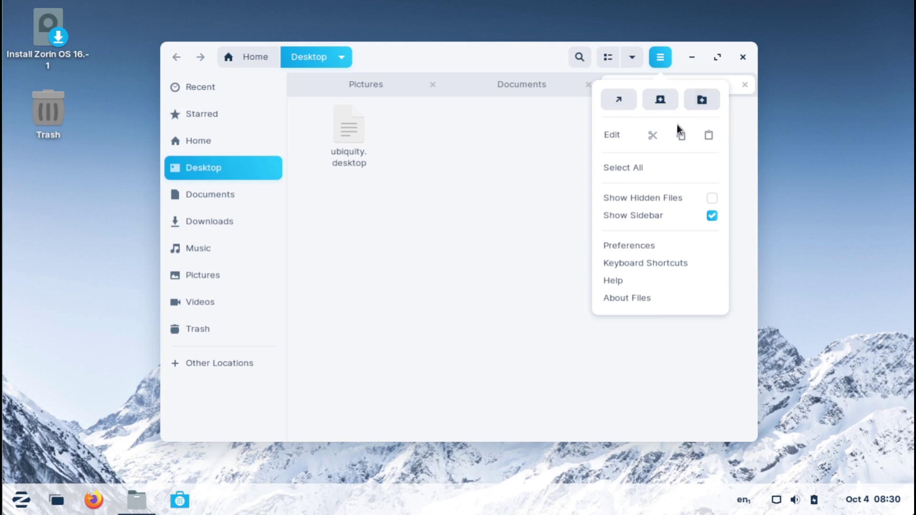
{"action": "left_click", "coordinate": [499, 278]}
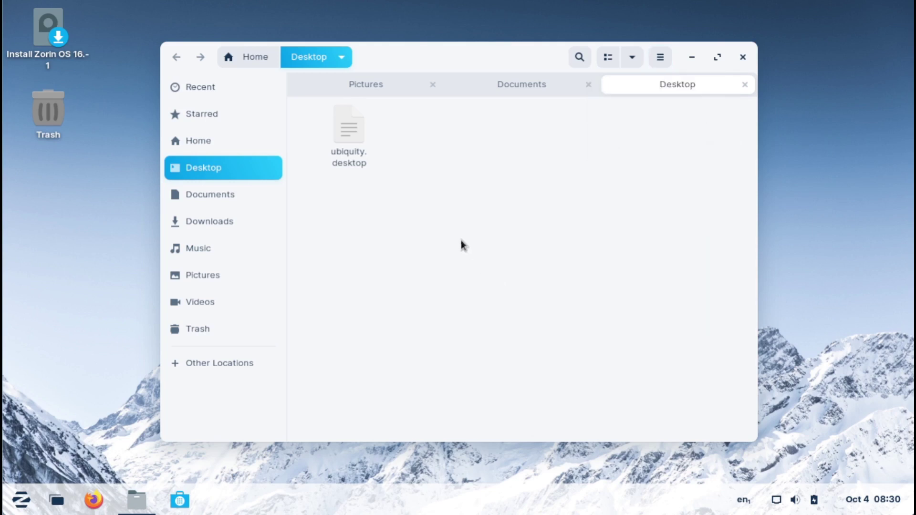
{"action": "left_click", "coordinate": [742, 58]}
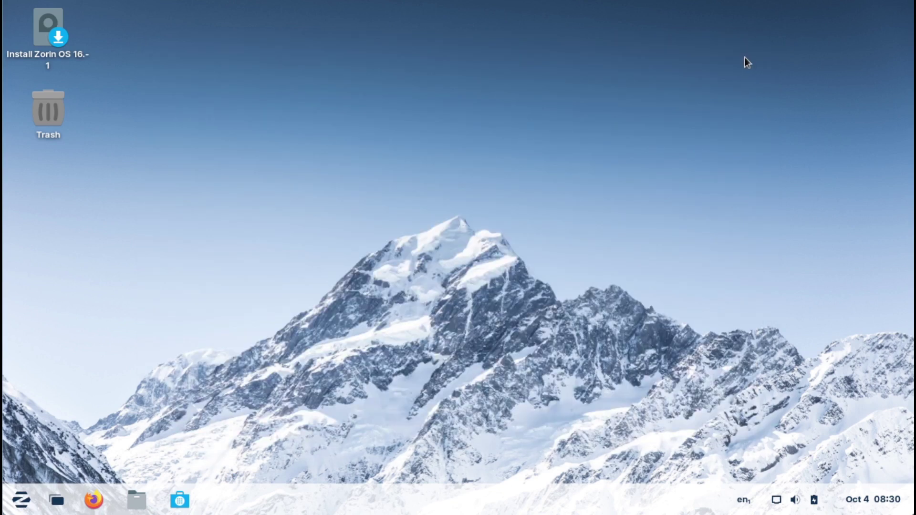
Step: Open the Software store, search for "sticky", and install Rhinote
{"action": "left_click", "coordinate": [178, 505]}
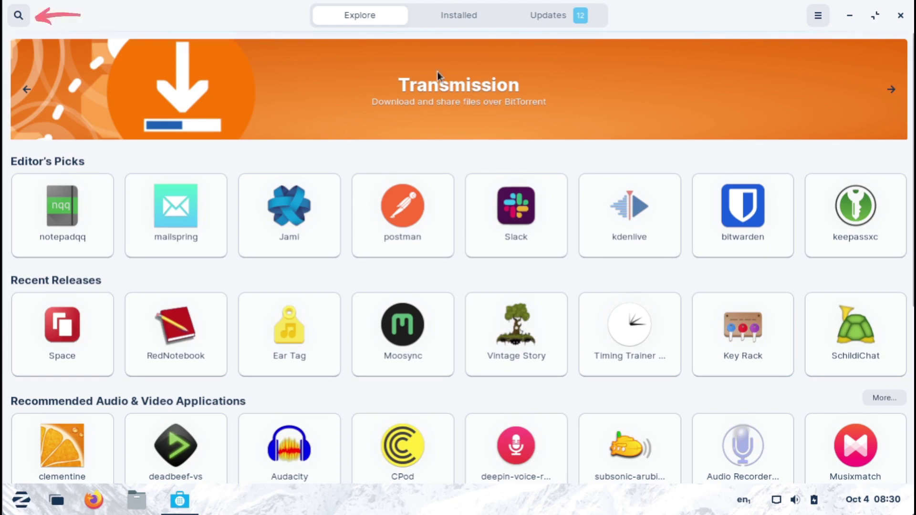
{"action": "left_click", "coordinate": [19, 15]}
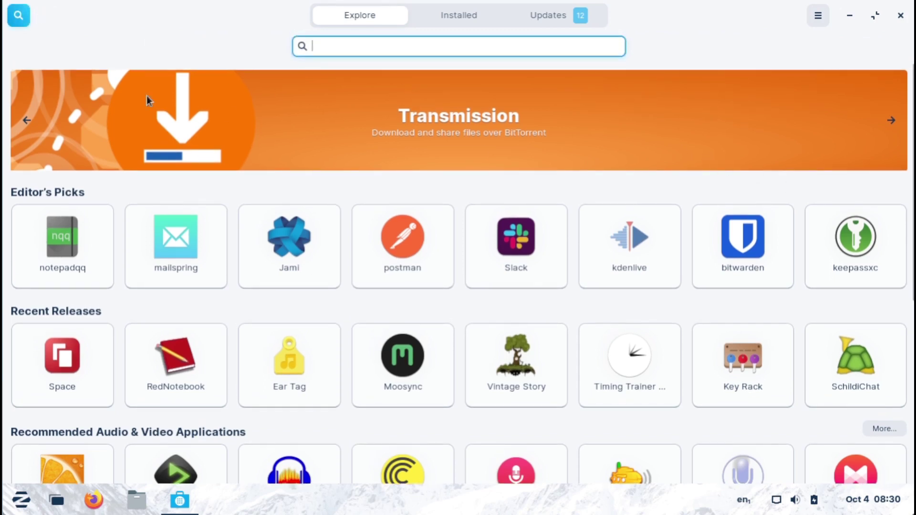
{"action": "type", "text": "sticky"}
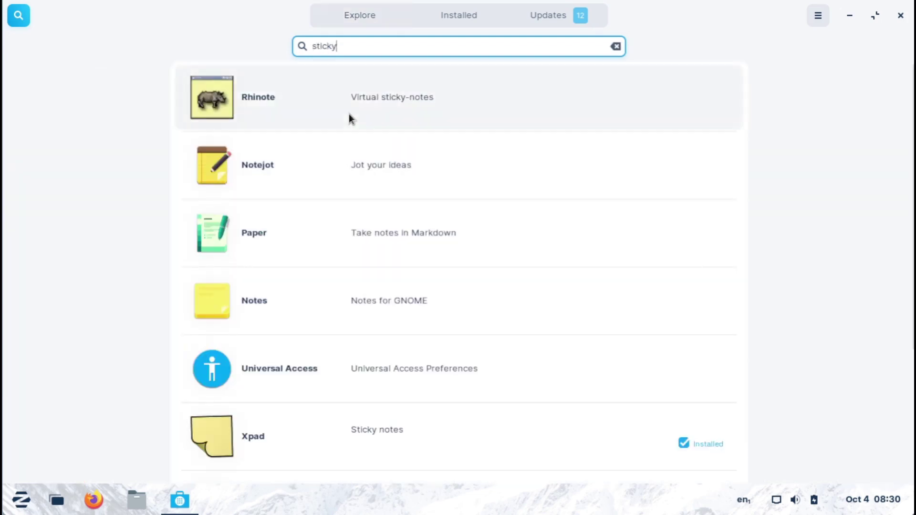
{"action": "left_click", "coordinate": [264, 100]}
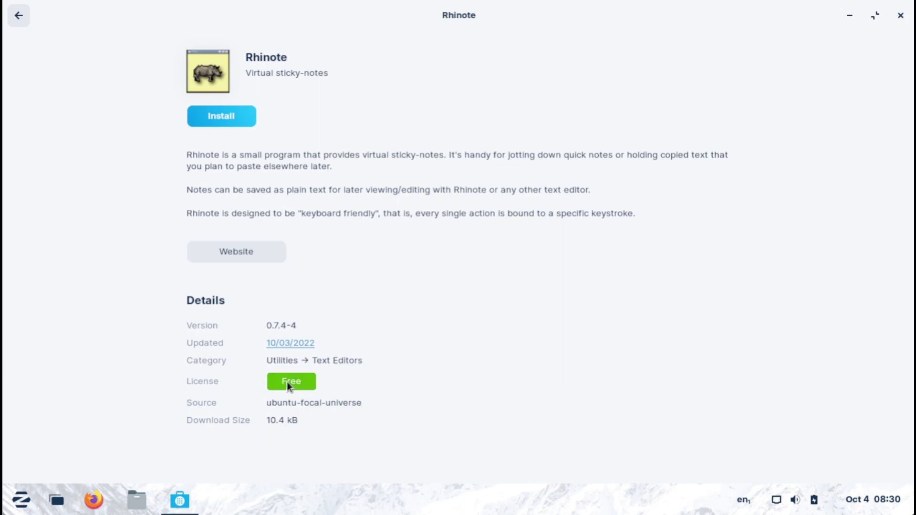
{"action": "left_click", "coordinate": [239, 117]}
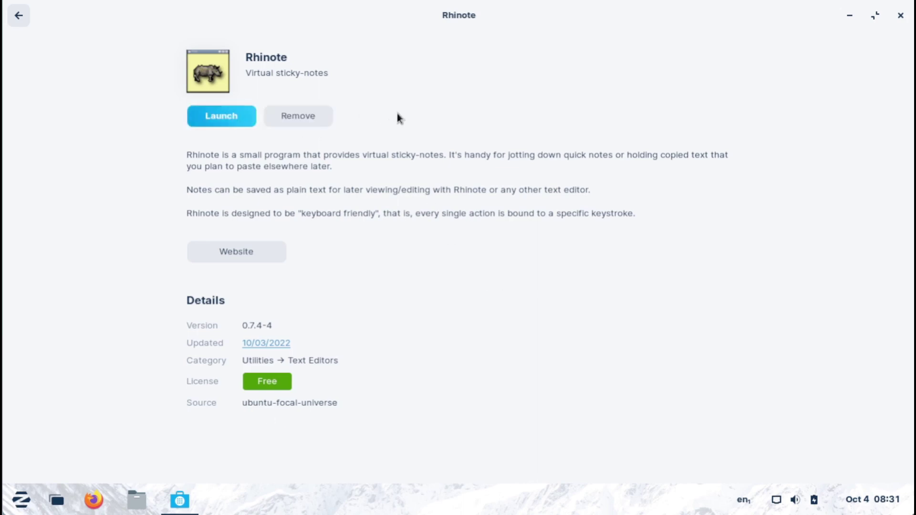
Step: Launch Rhinote from its store page, close it, and launch it again from the Accessories applications
{"action": "left_click", "coordinate": [228, 115]}
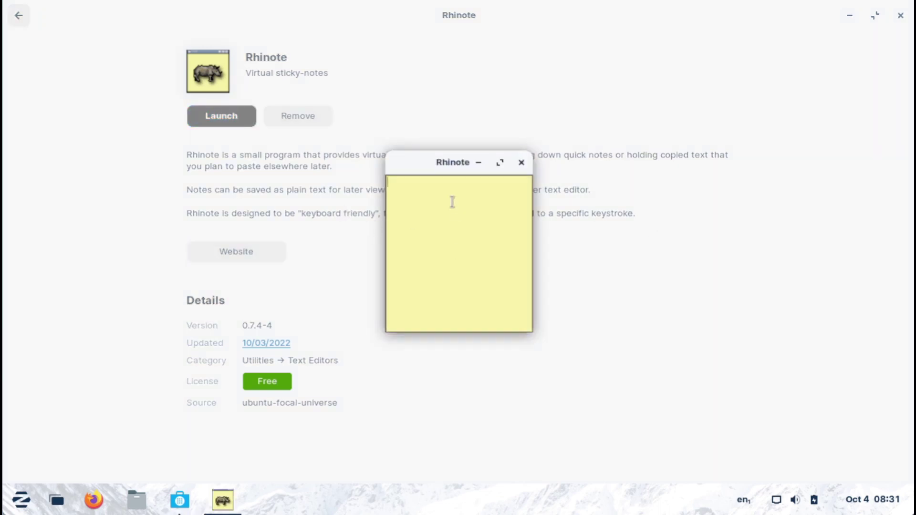
{"action": "key", "text": "ctrl+q"}
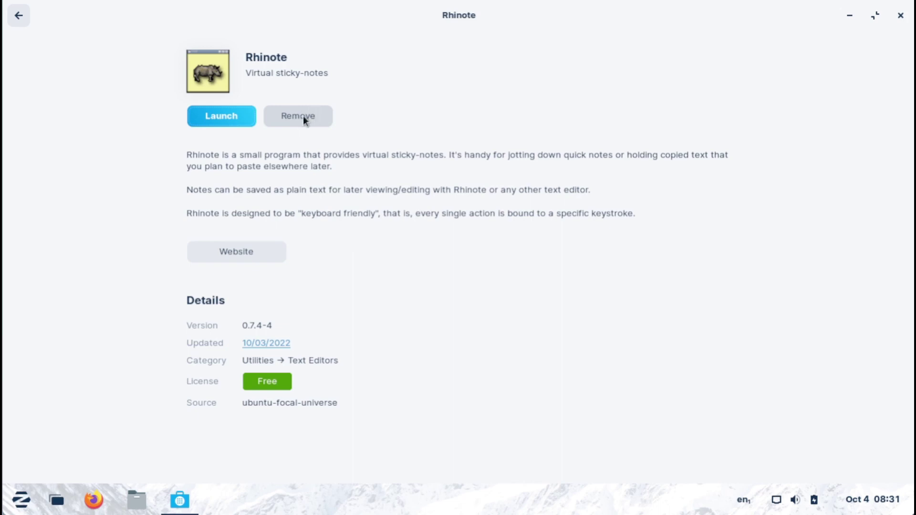
{"action": "left_click", "coordinate": [21, 499]}
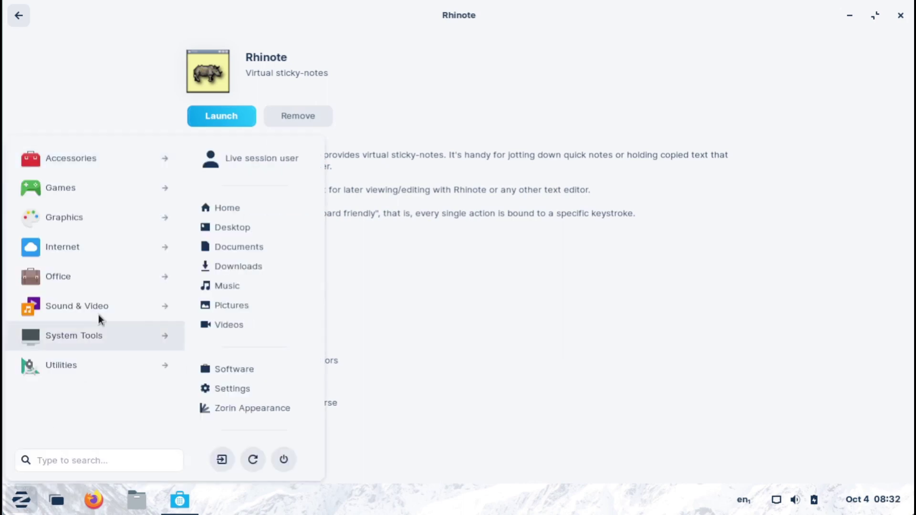
{"action": "left_click", "coordinate": [71, 159]}
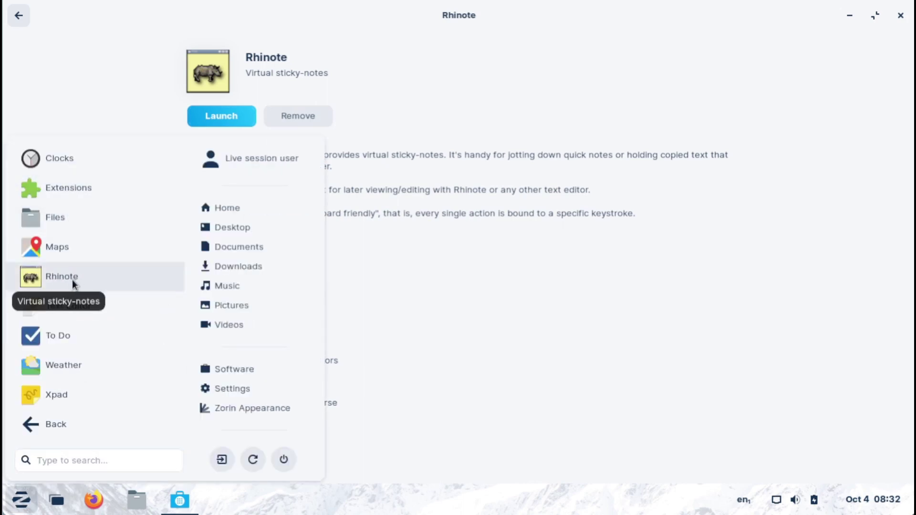
{"action": "left_click", "coordinate": [85, 279]}
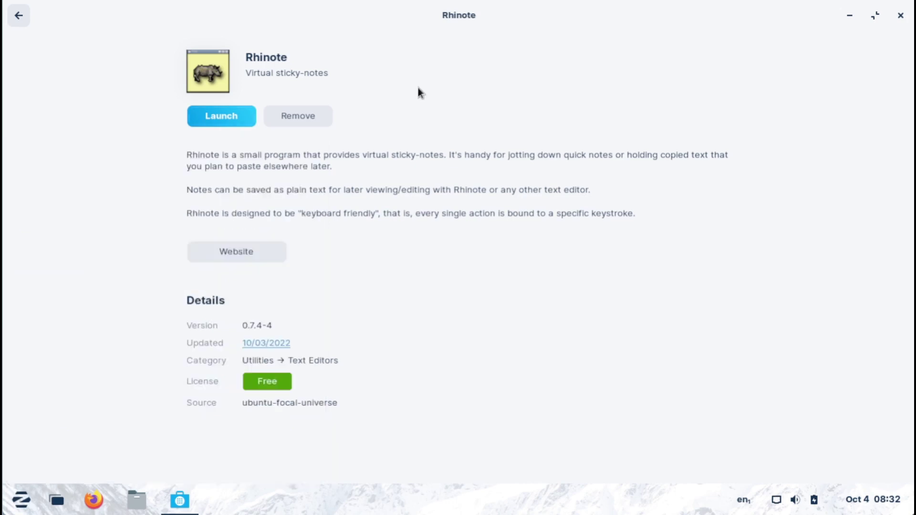
Step: Remove Rhinote from its store page and confirm the removal
{"action": "left_click", "coordinate": [299, 115]}
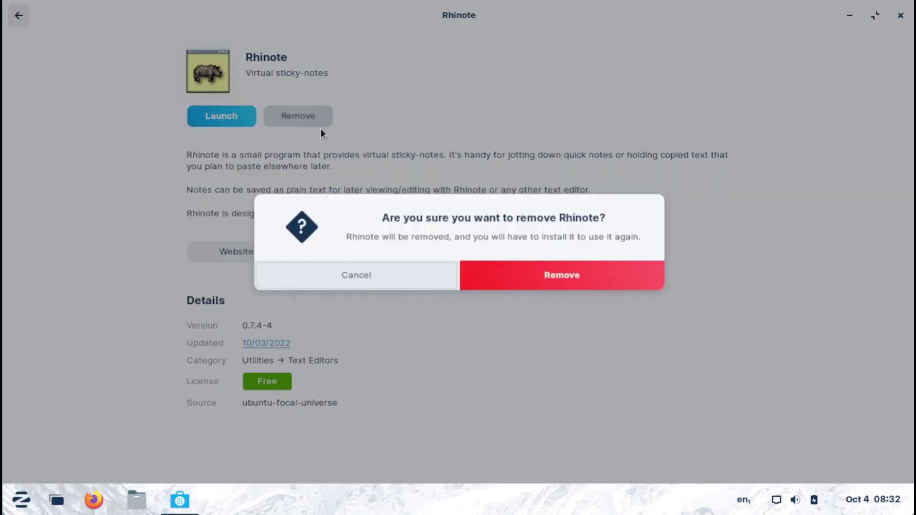
{"action": "left_click", "coordinate": [528, 277]}
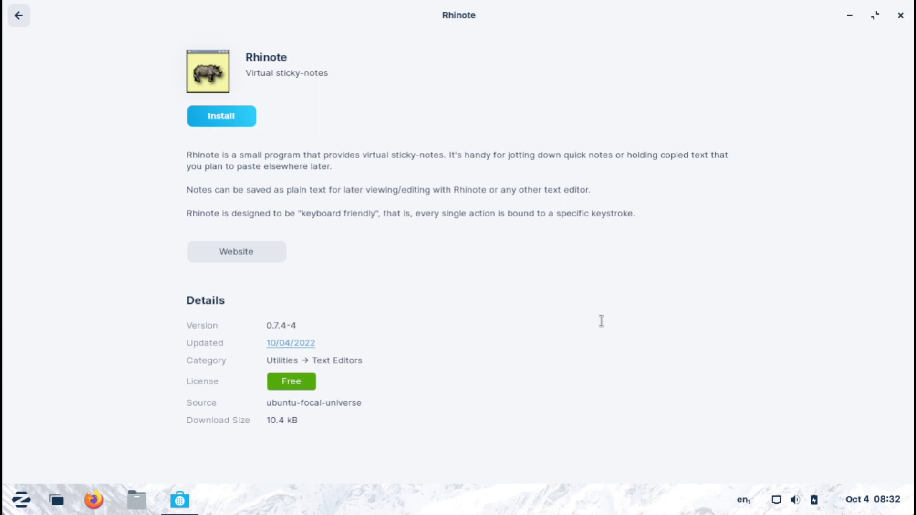
Step: Return to the store's front page and search the catalogue for "audacity"
{"action": "key", "text": "alt+Left"}
{"action": "left_click", "coordinate": [348, 23]}
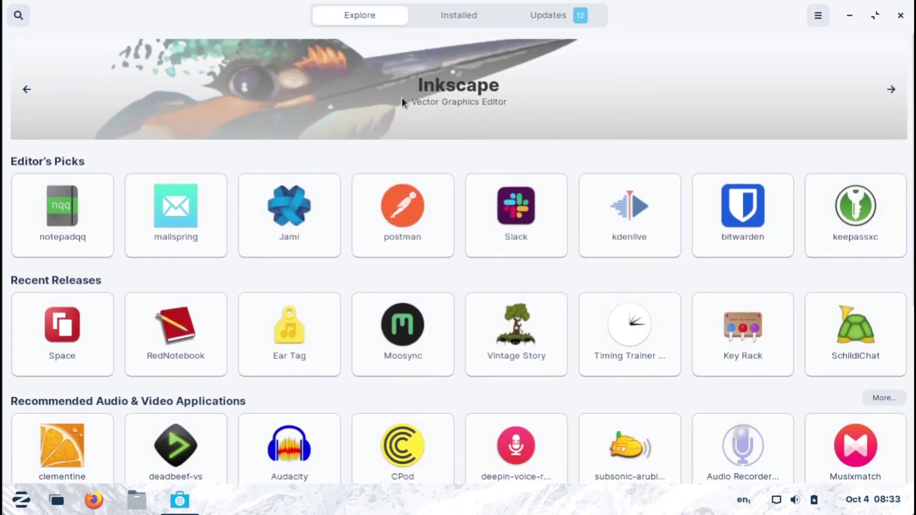
{"action": "left_click", "coordinate": [19, 18]}
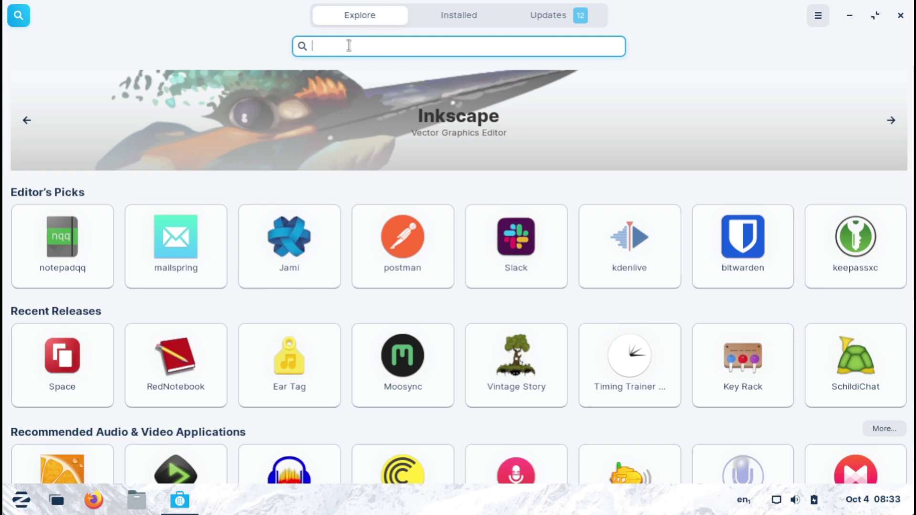
{"action": "type", "text": "audac"}
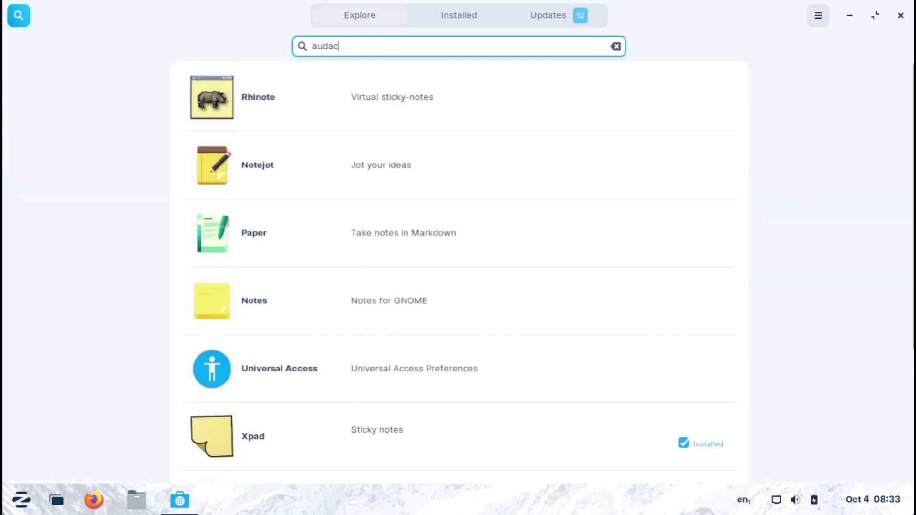
{"action": "type", "text": "ity"}
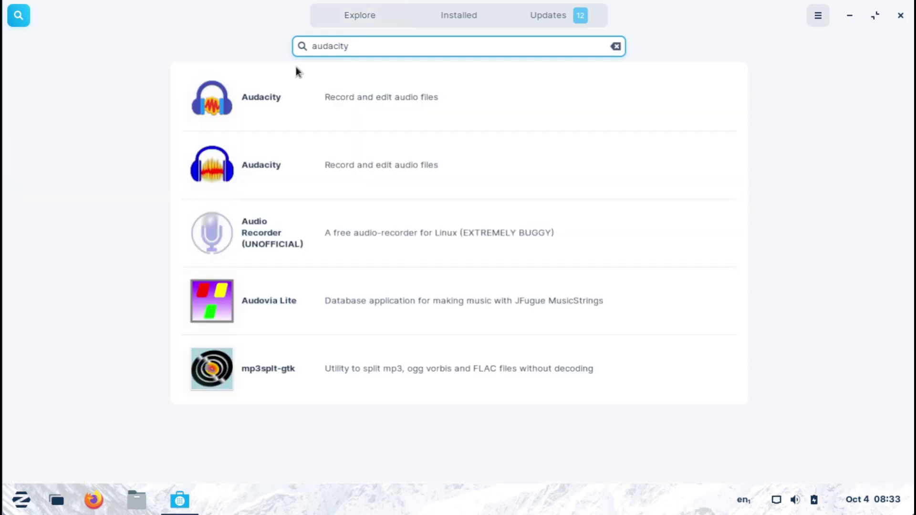
Step: Review the description and details on the second Audacity result's page, and return to the store's front page
{"action": "left_click", "coordinate": [321, 171]}
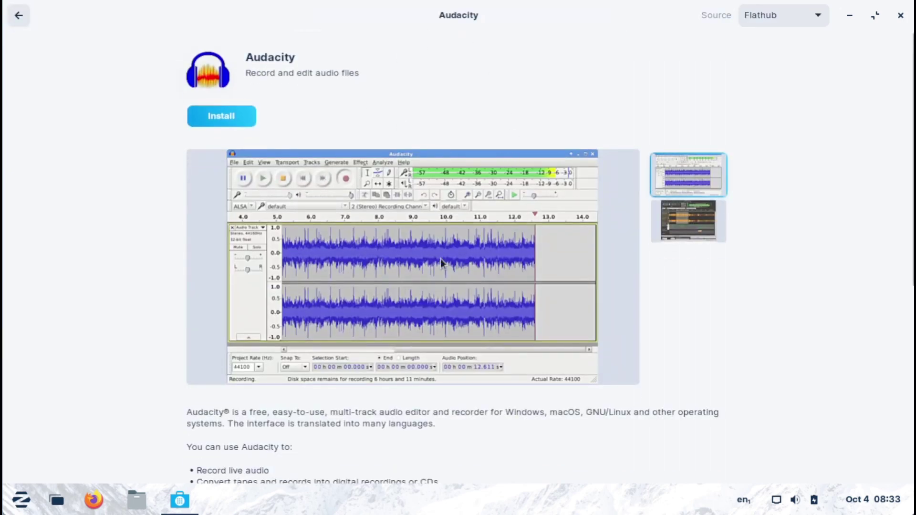
{"action": "scroll", "coordinate": [443, 286], "scroll_direction": "down", "scroll_amount": 5}
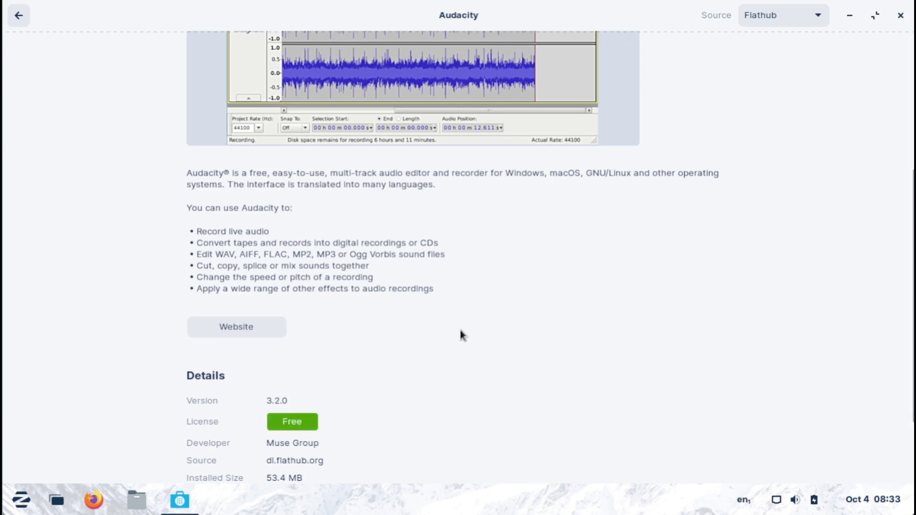
{"action": "scroll", "coordinate": [237, 131], "scroll_direction": "up", "scroll_amount": 5}
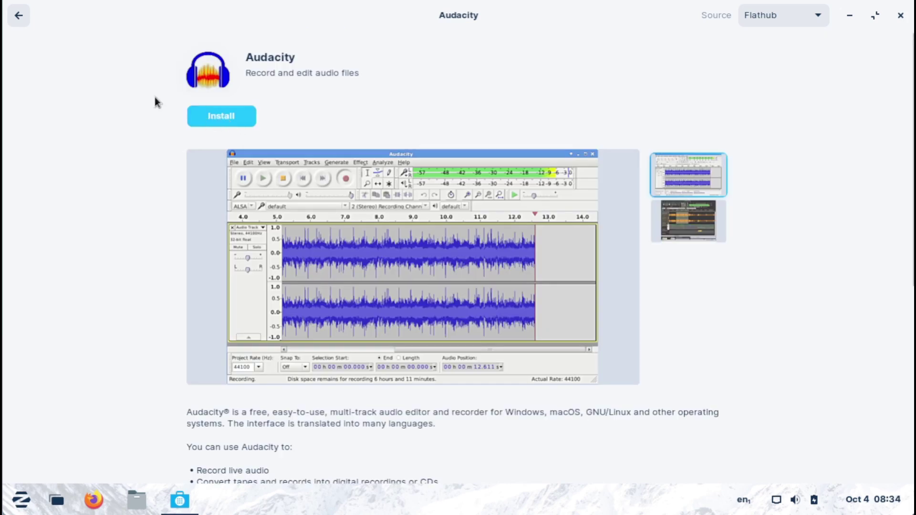
{"action": "left_click", "coordinate": [19, 17]}
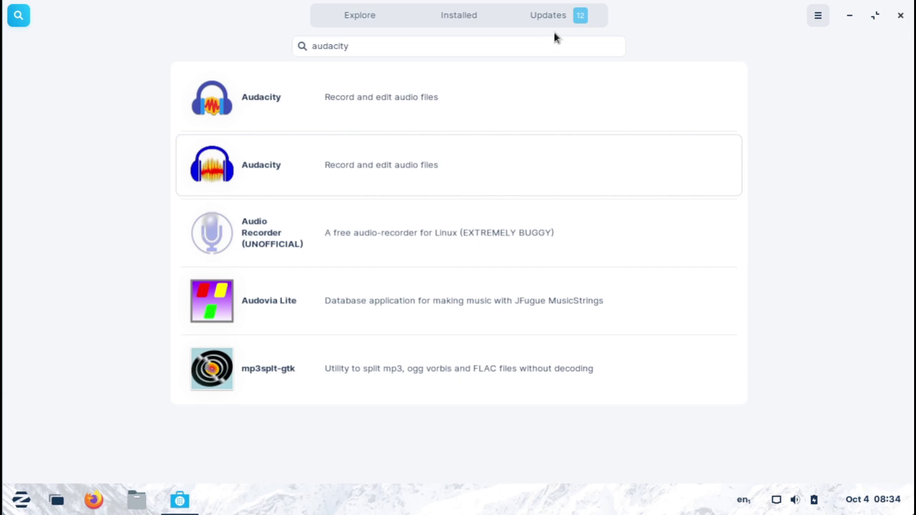
{"action": "key", "text": "Escape"}
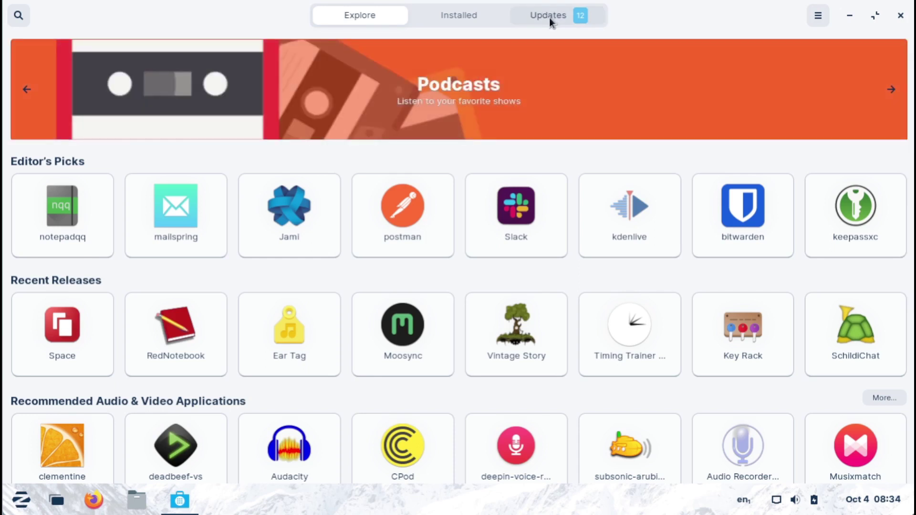
Step: Show the desktop and view the calendar and notifications, the system controls and the application categories, closing each again
{"action": "key", "text": "super+d"}
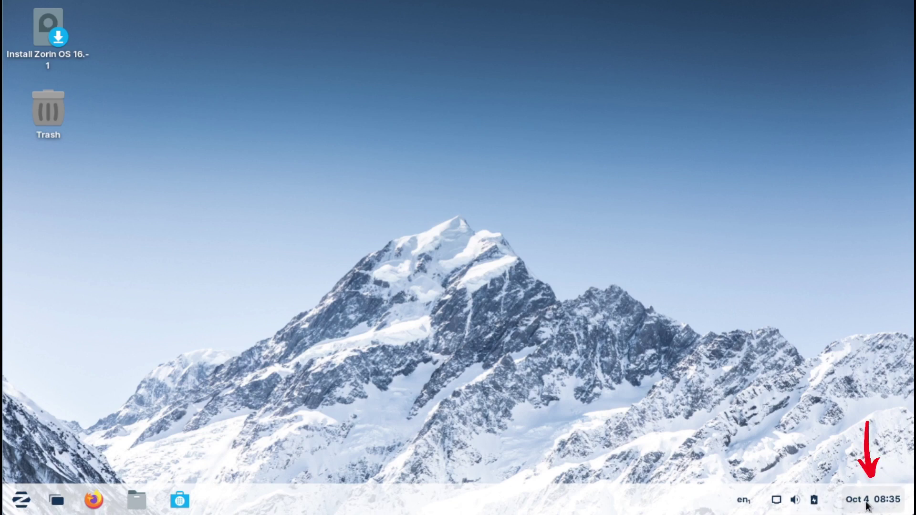
{"action": "left_click", "coordinate": [867, 504]}
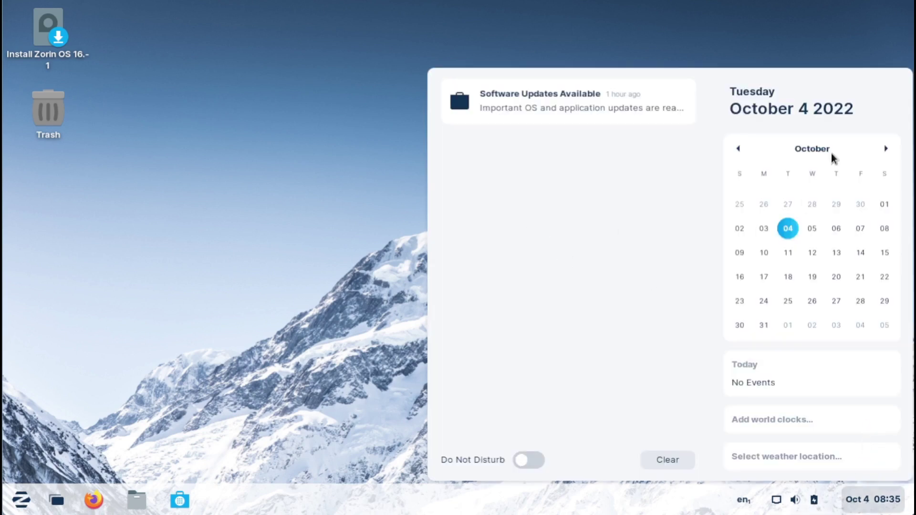
{"action": "left_click", "coordinate": [813, 502]}
{"action": "left_click", "coordinate": [794, 500]}
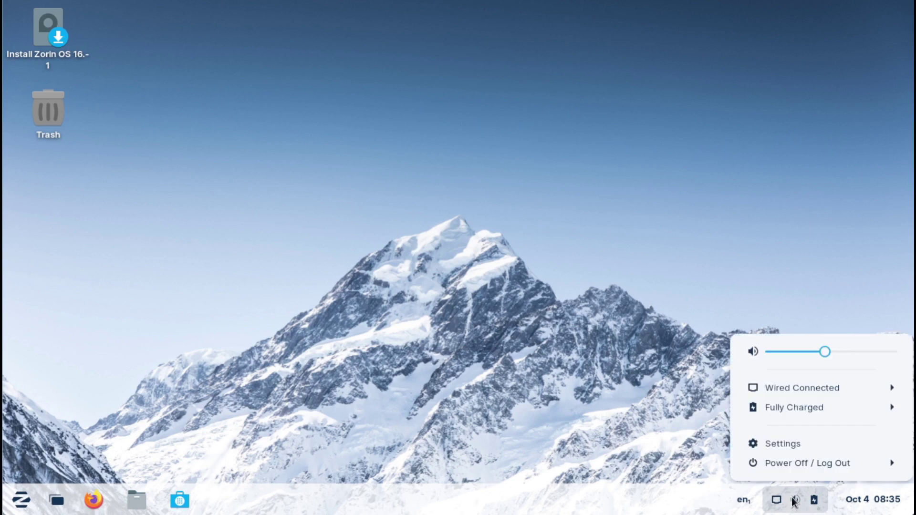
{"action": "left_click", "coordinate": [672, 482]}
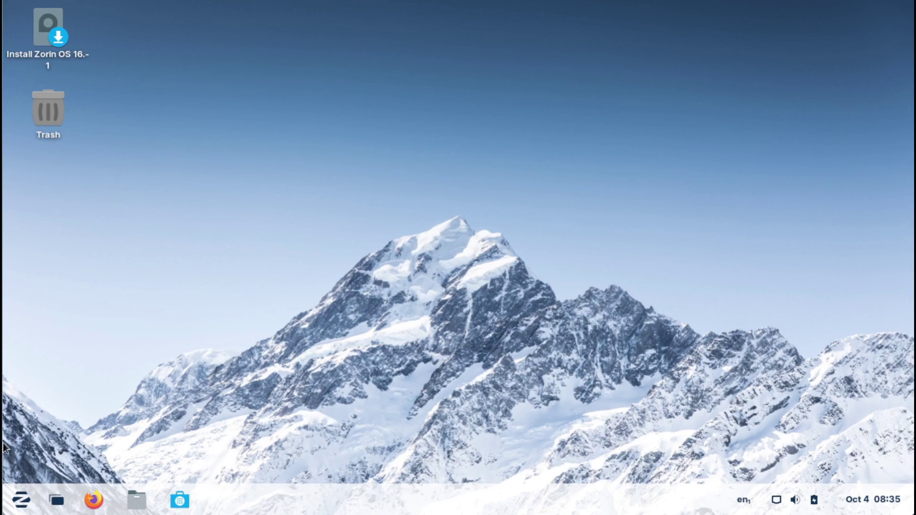
{"action": "left_click", "coordinate": [21, 499]}
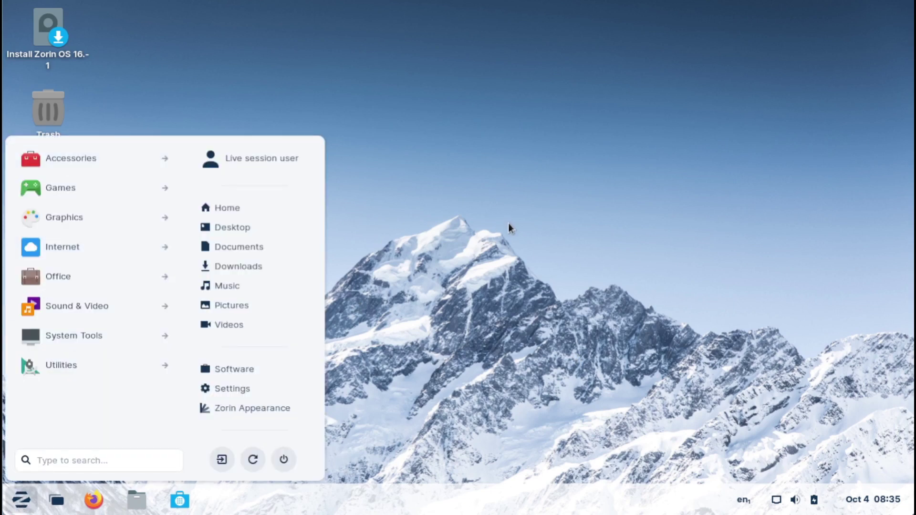
{"action": "left_click", "coordinate": [509, 242]}
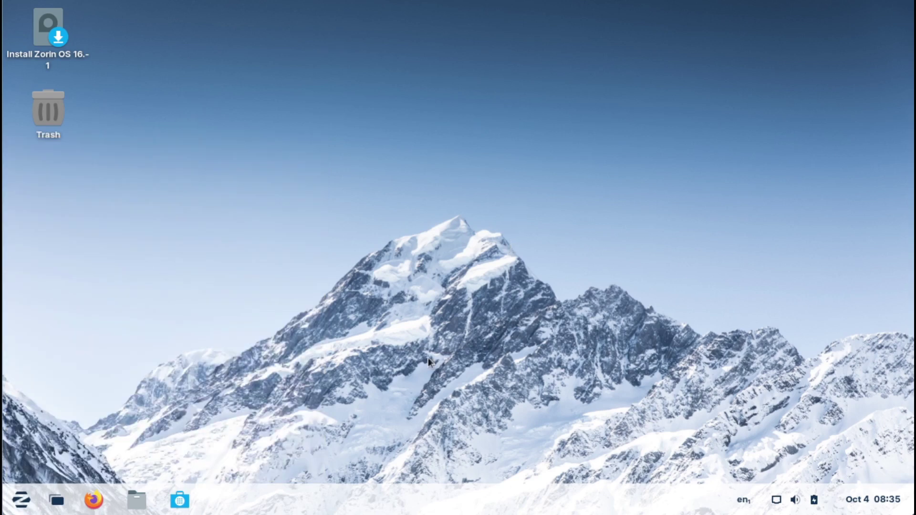
Step: Open the Software store, search for "google chrome", view the Google Chrome page, and return to the results
{"action": "left_click", "coordinate": [94, 499]}
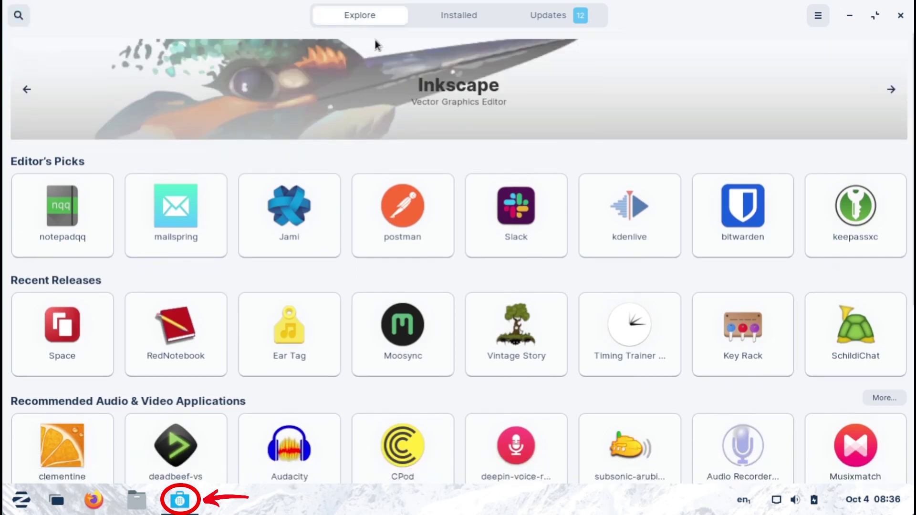
{"action": "type", "text": "koogle chrome"}
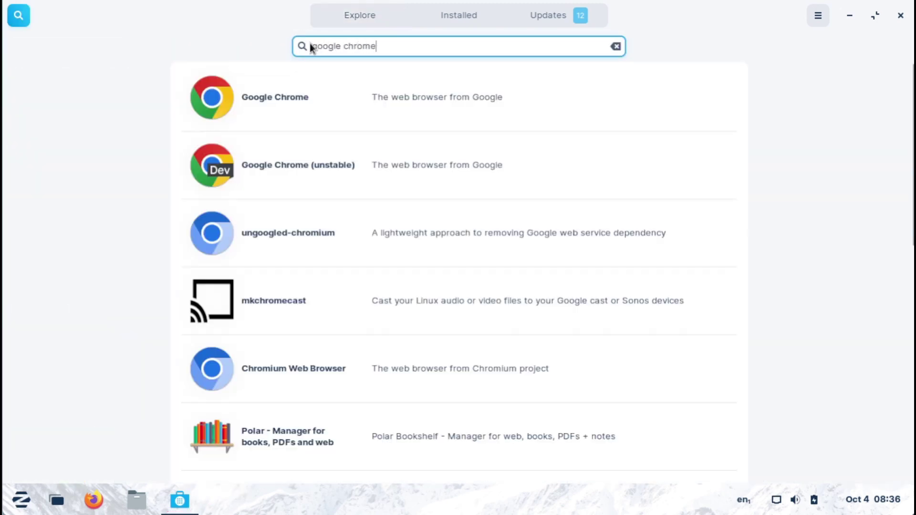
{"action": "left_click", "coordinate": [285, 105]}
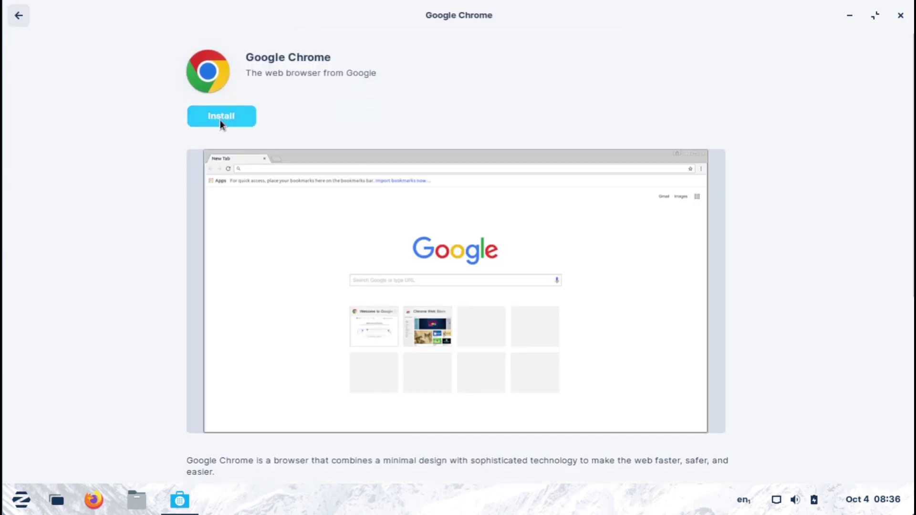
{"action": "left_click", "coordinate": [19, 16]}
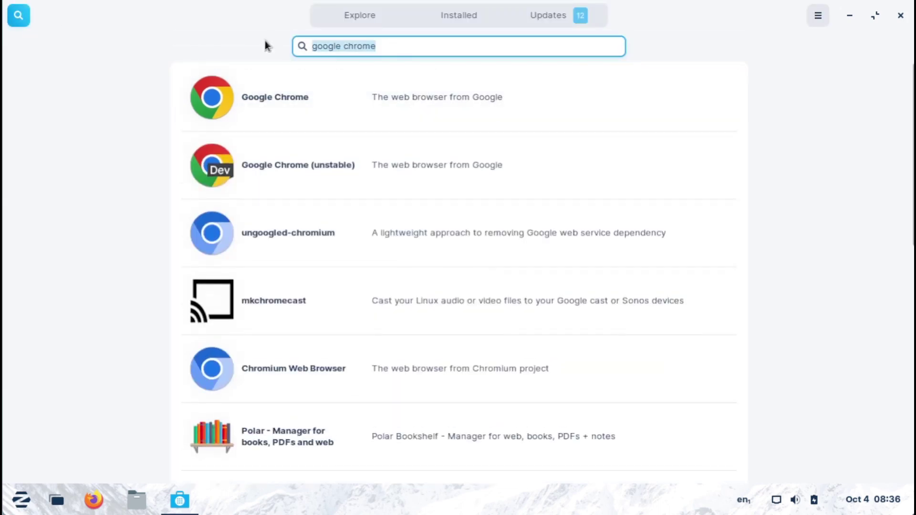
Step: Search the store for "brave" and for "edge", and select the Microsoft Edge result
{"action": "type", "text": "brave"}
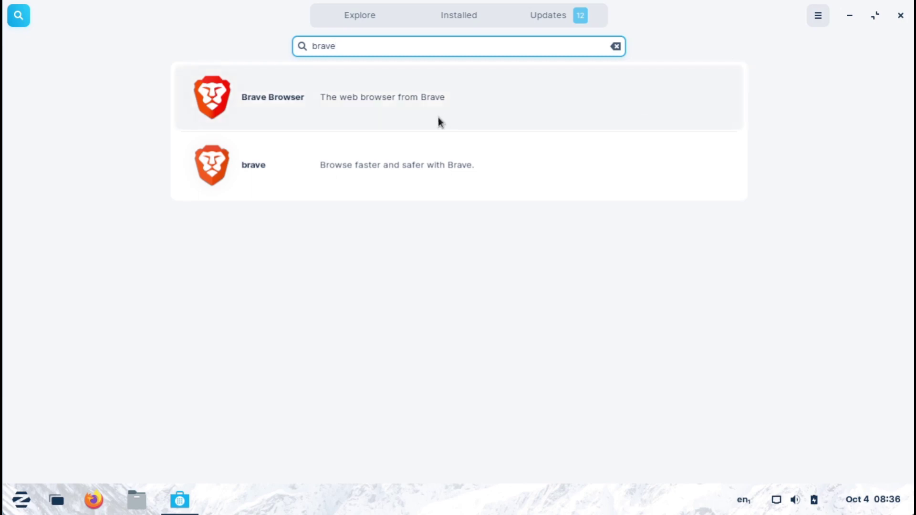
{"action": "double_click", "coordinate": [349, 47]}
{"action": "type", "text": "edge"}
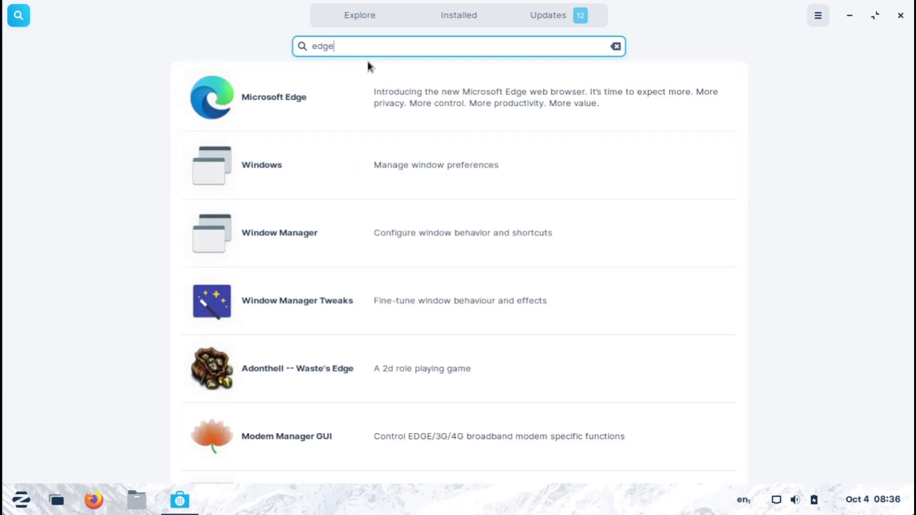
{"action": "left_click", "coordinate": [269, 106]}
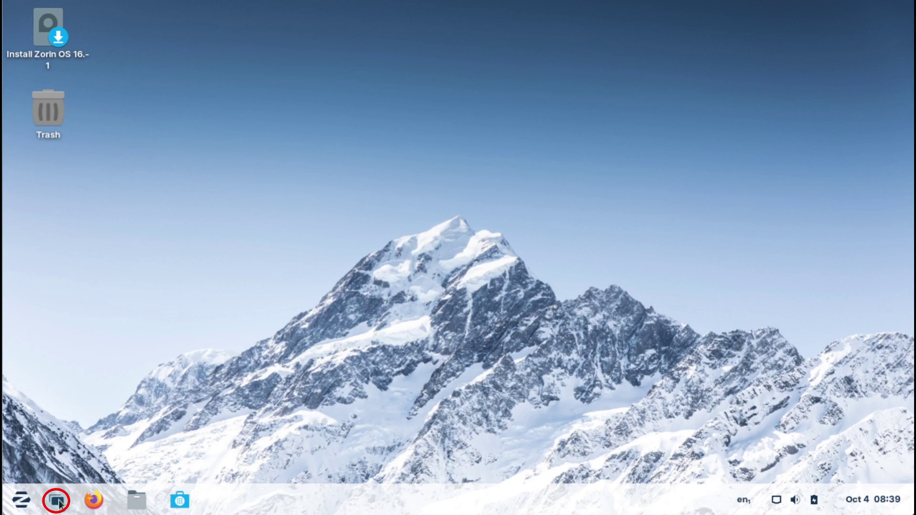
Step: View the workspace overview, return to the desktop, and launch Text Editor from the Accessories applications
{"action": "left_click", "coordinate": [58, 501]}
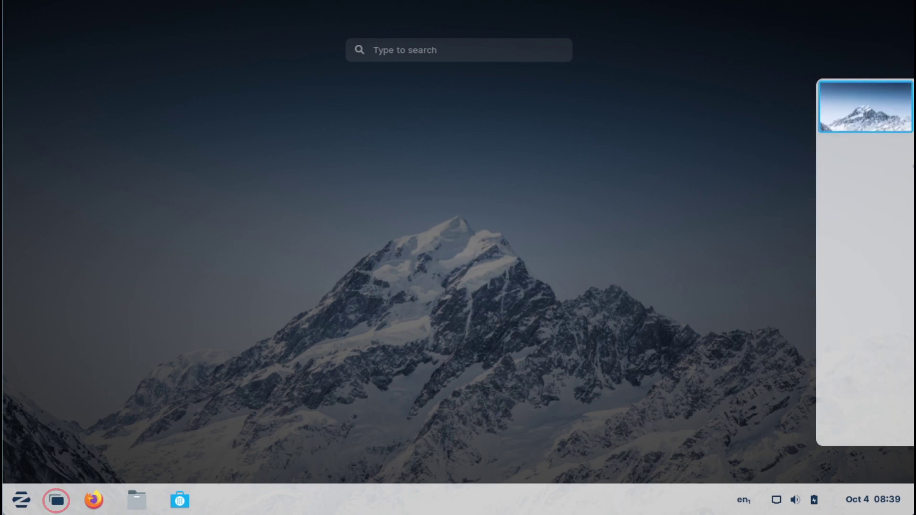
{"action": "left_click", "coordinate": [860, 120]}
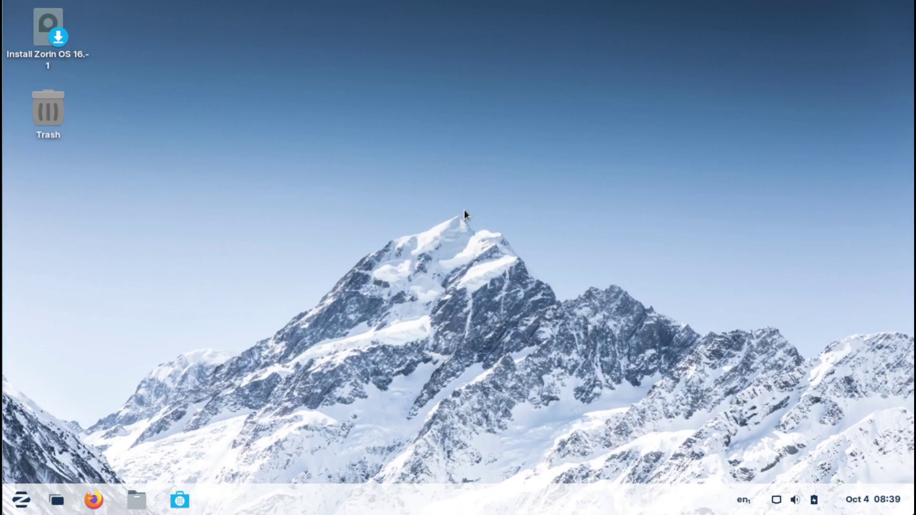
{"action": "left_click", "coordinate": [21, 500]}
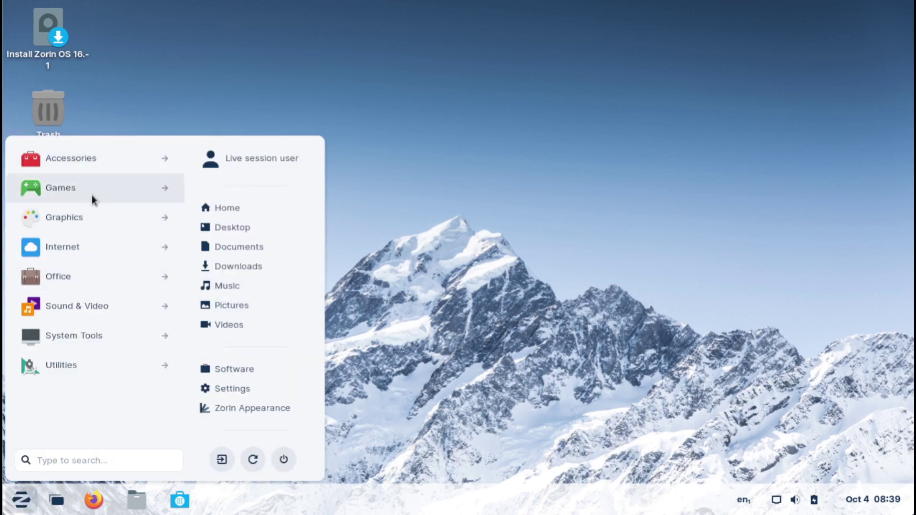
{"action": "left_click", "coordinate": [93, 163]}
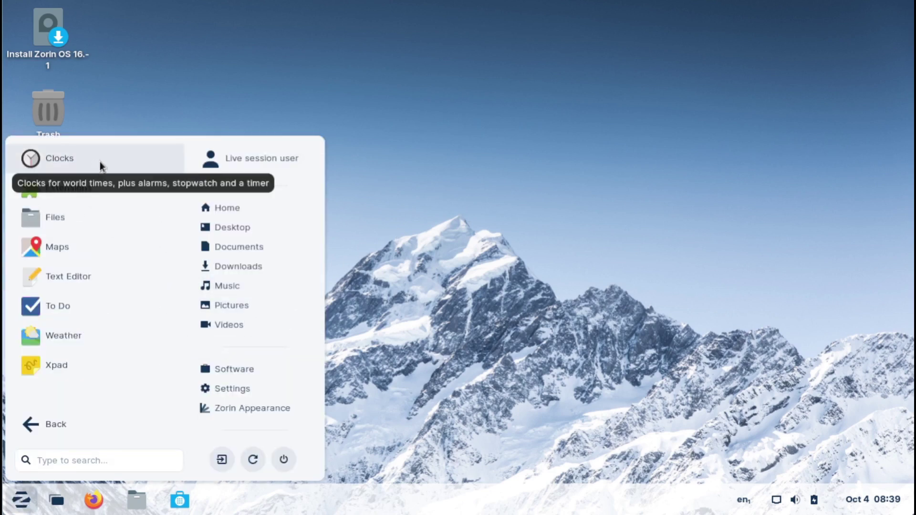
{"action": "left_click", "coordinate": [91, 275]}
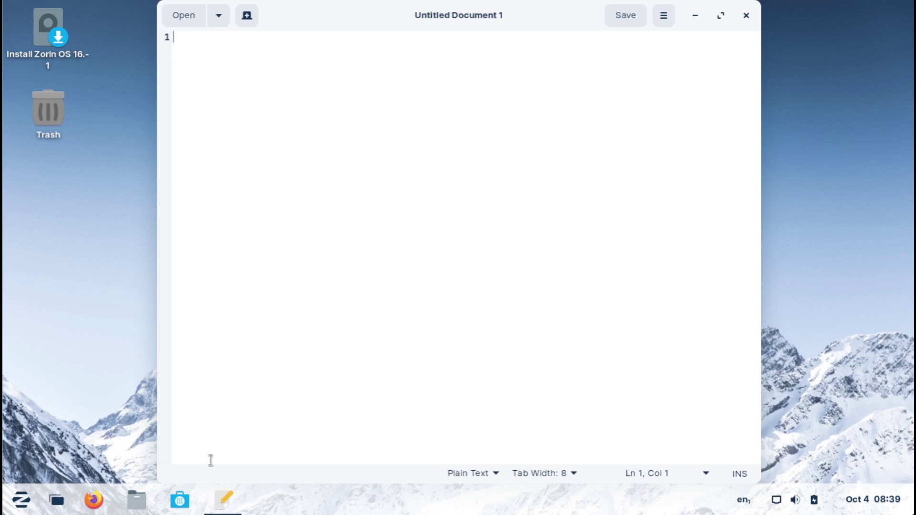
Step: Show the workspace overview with the open document and launch Calculator from the Utilities applications
{"action": "left_click", "coordinate": [60, 496]}
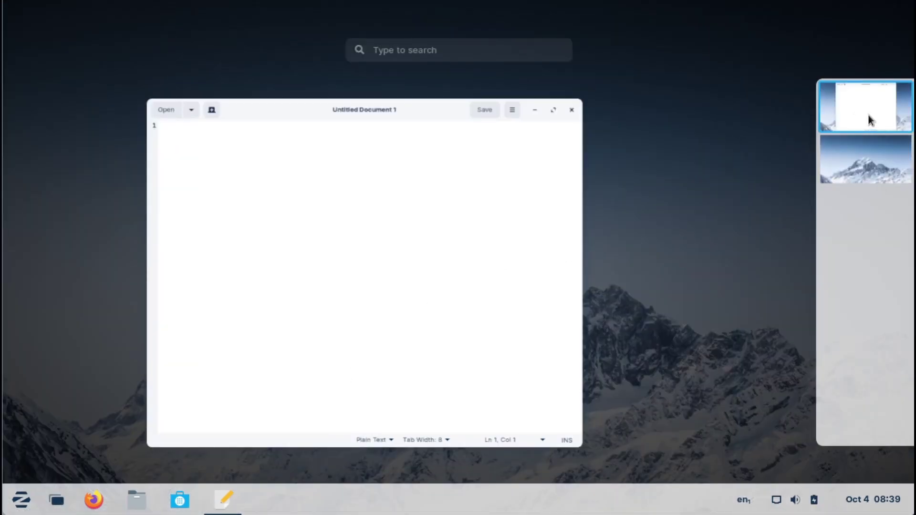
{"action": "left_click", "coordinate": [22, 500]}
{"action": "left_click", "coordinate": [93, 371]}
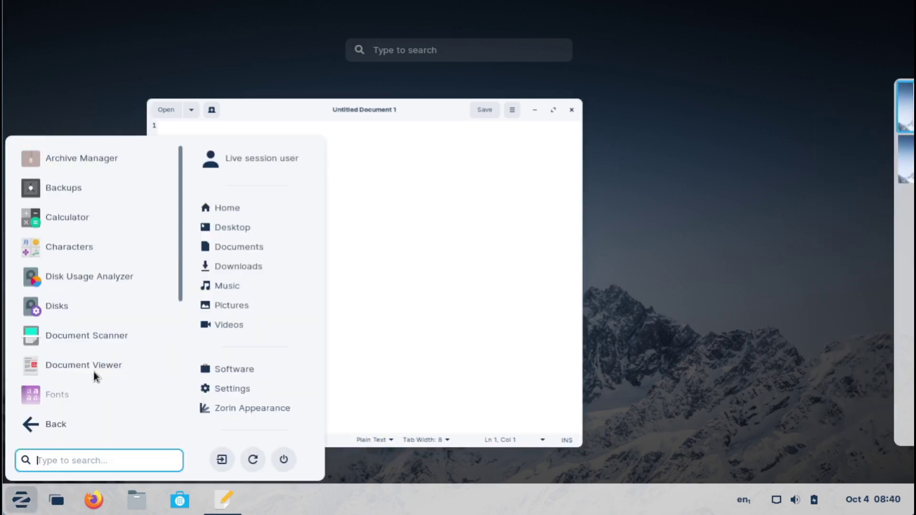
{"action": "left_click", "coordinate": [103, 220]}
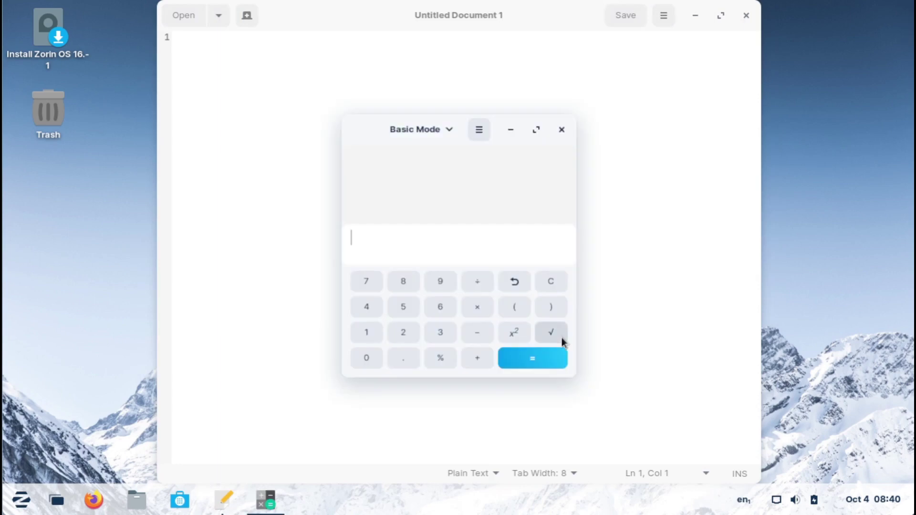
Step: Bring Calculator to the front from the workspace overview and move its window one workspace down
{"action": "left_click", "coordinate": [56, 501]}
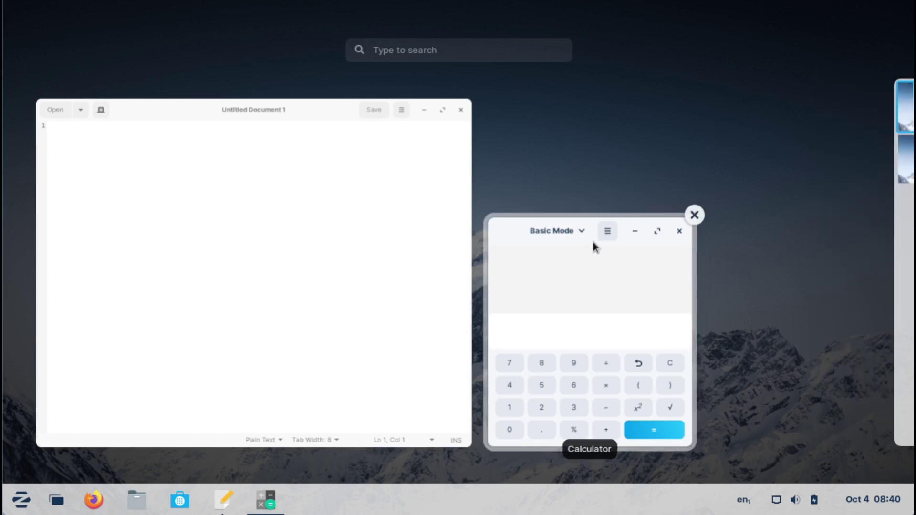
{"action": "left_click", "coordinate": [524, 229]}
{"action": "right_click", "coordinate": [360, 133]}
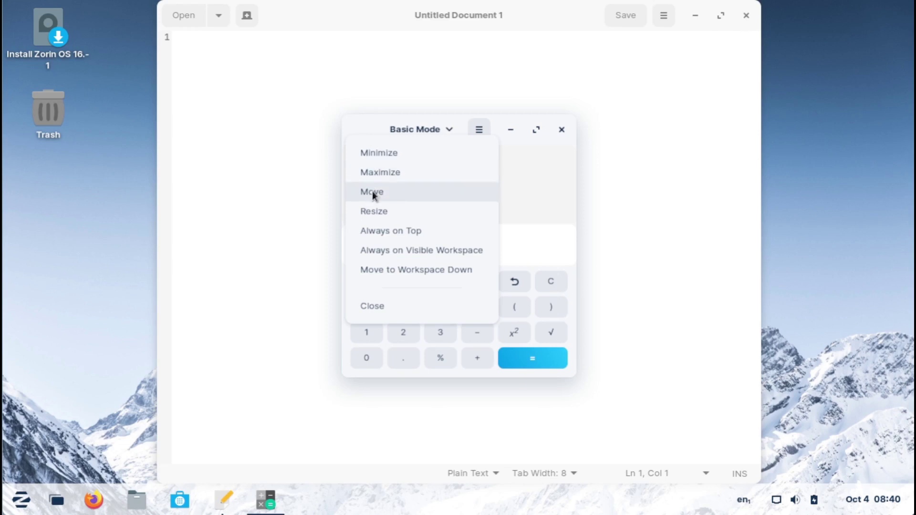
{"action": "left_click", "coordinate": [402, 270]}
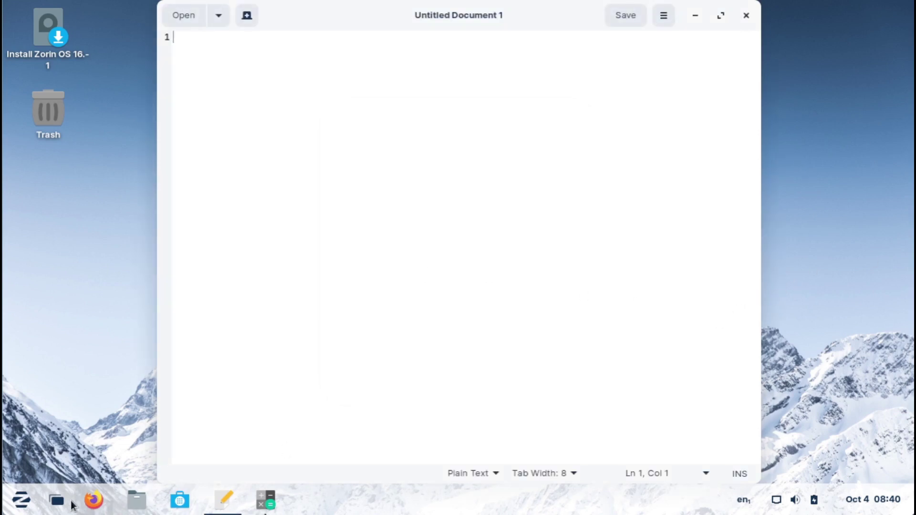
Step: Switch to the second workspace, which holds the Calculator window, through the workspace overview
{"action": "left_click", "coordinate": [73, 497]}
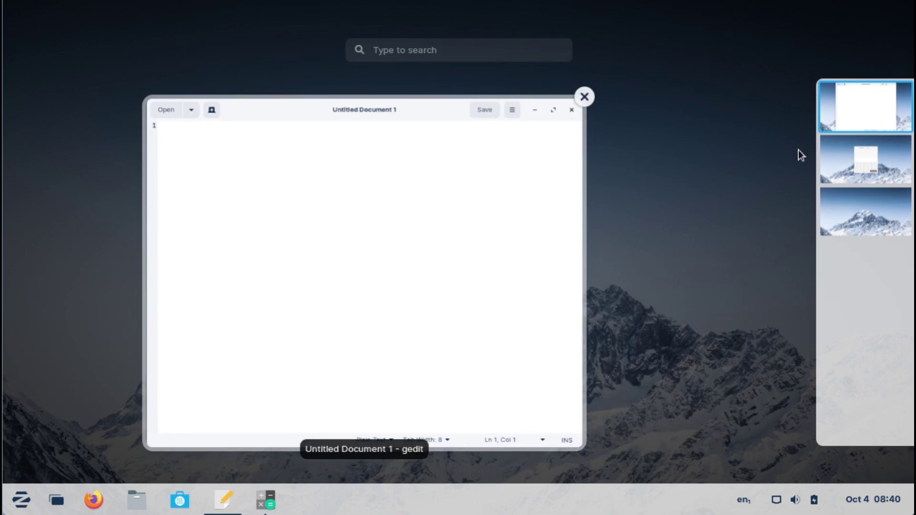
{"action": "left_click", "coordinate": [876, 156]}
{"action": "left_click", "coordinate": [875, 159]}
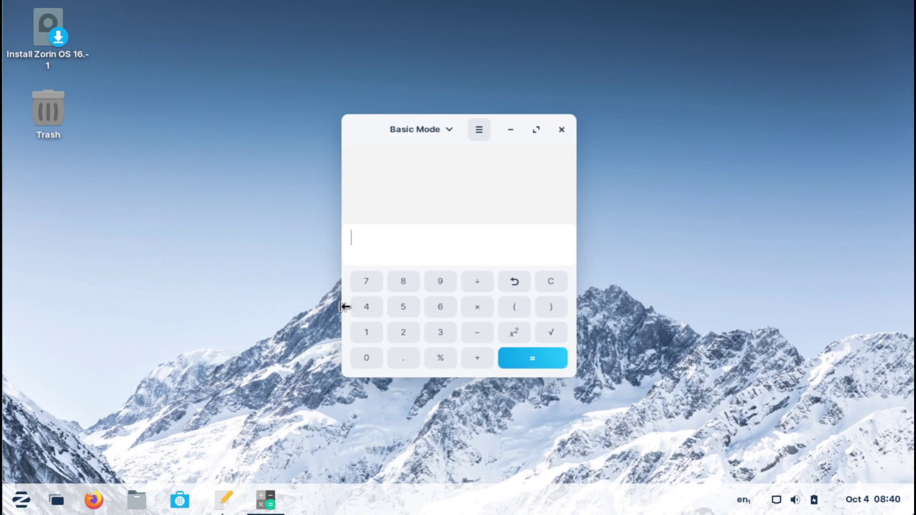
Step: Launch Clocks from the Accessories applications and move its window one workspace down
{"action": "left_click", "coordinate": [58, 501]}
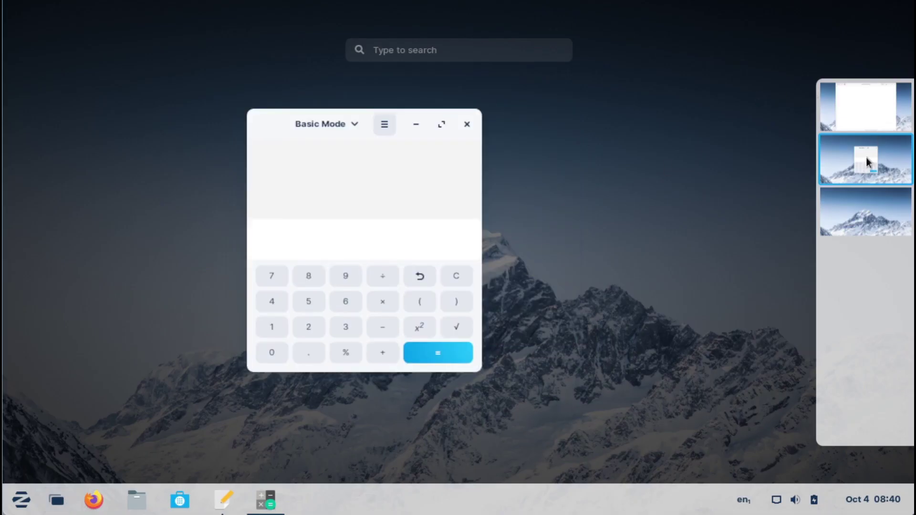
{"action": "key", "text": "super"}
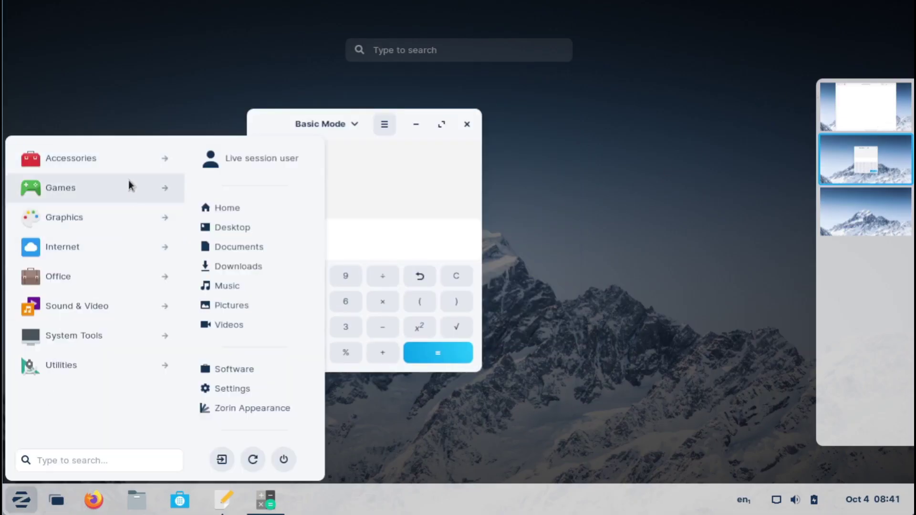
{"action": "left_click", "coordinate": [167, 158]}
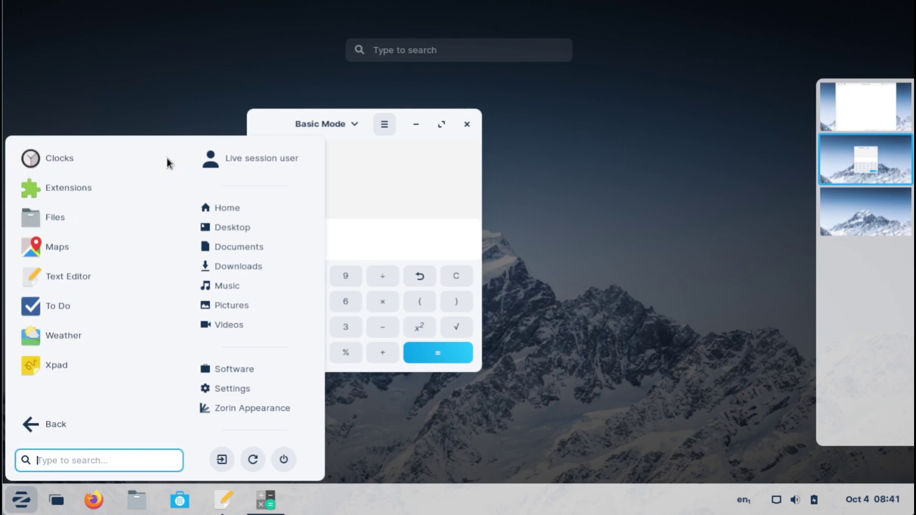
{"action": "left_click", "coordinate": [67, 169]}
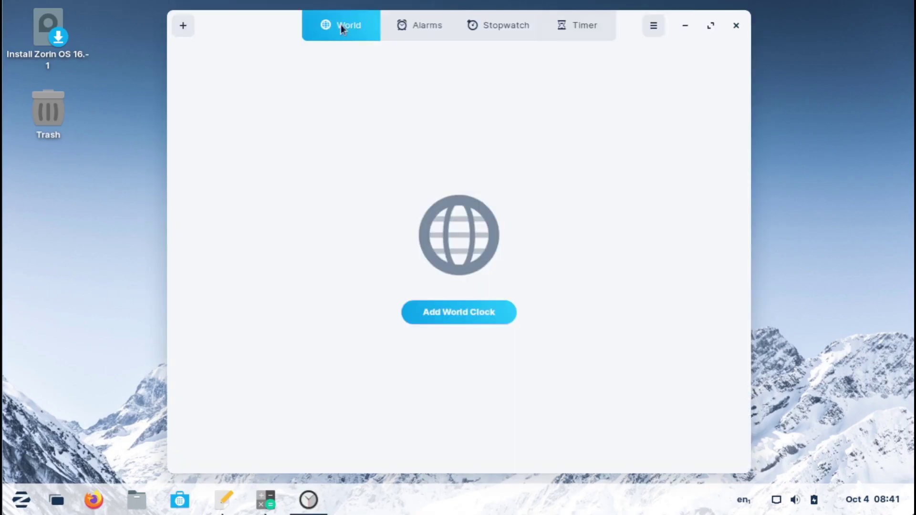
{"action": "right_click", "coordinate": [250, 26]}
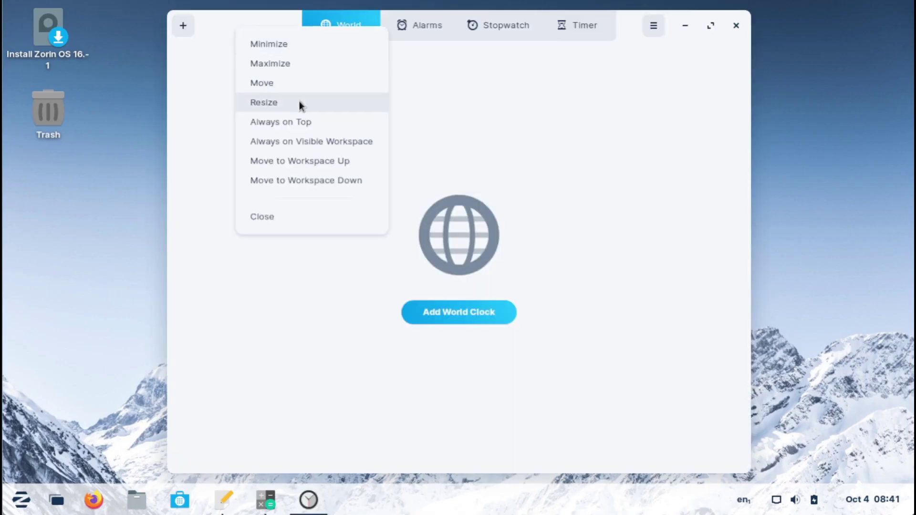
{"action": "left_click", "coordinate": [311, 180]}
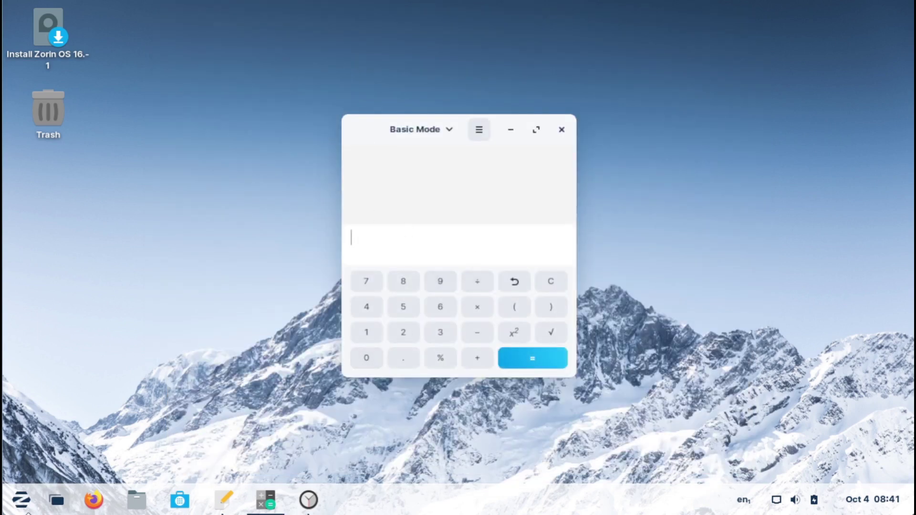
Step: View the first, second and third workspaces one after another in the workspace overview
{"action": "left_click", "coordinate": [56, 499]}
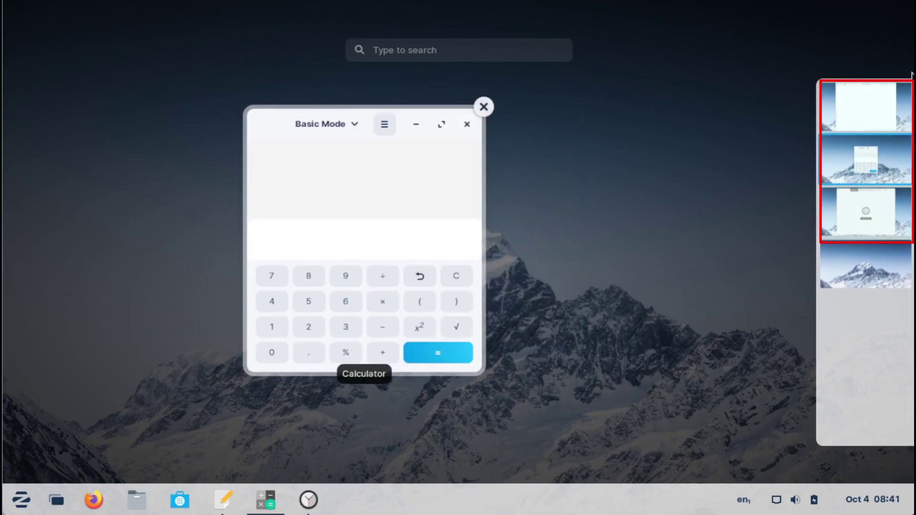
{"action": "left_click", "coordinate": [891, 105]}
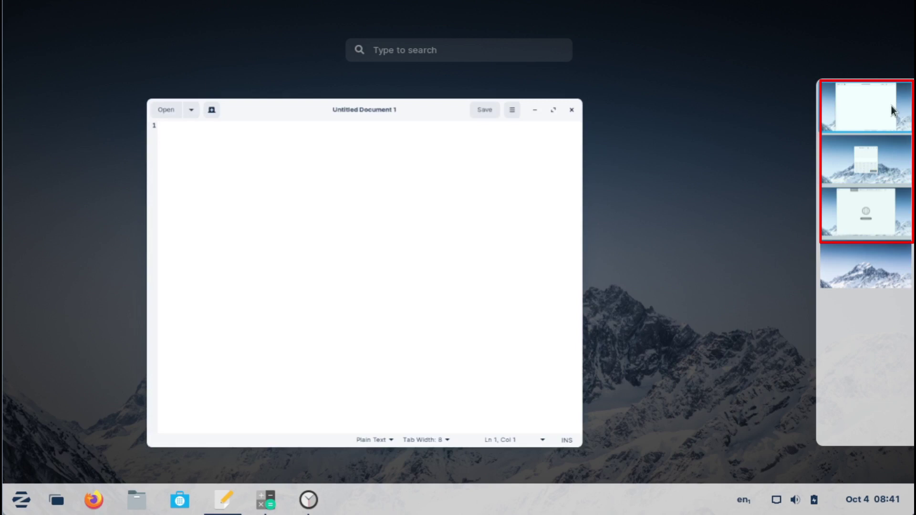
{"action": "left_click", "coordinate": [879, 154]}
{"action": "left_click", "coordinate": [867, 210]}
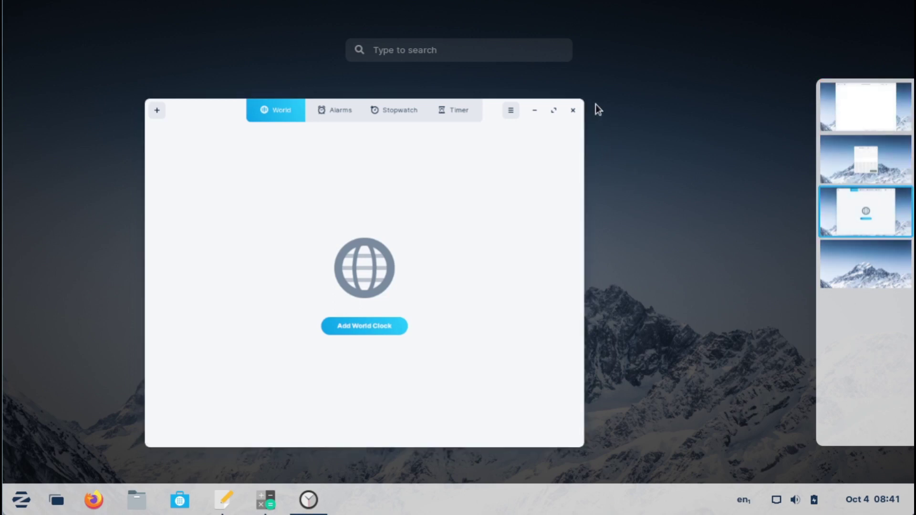
Step: Close the Clocks window on the third workspace and check the remaining workspaces in the overview
{"action": "left_click", "coordinate": [578, 115]}
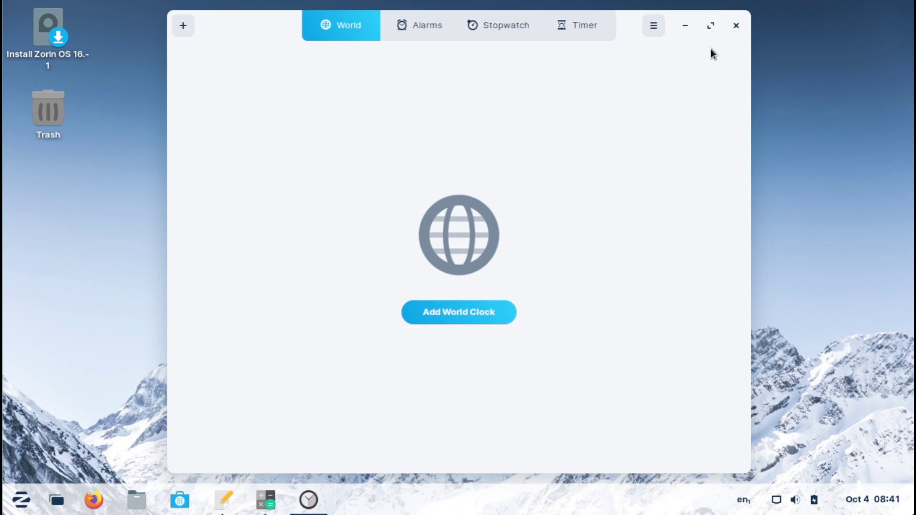
{"action": "left_click", "coordinate": [736, 27]}
{"action": "left_click", "coordinate": [56, 499]}
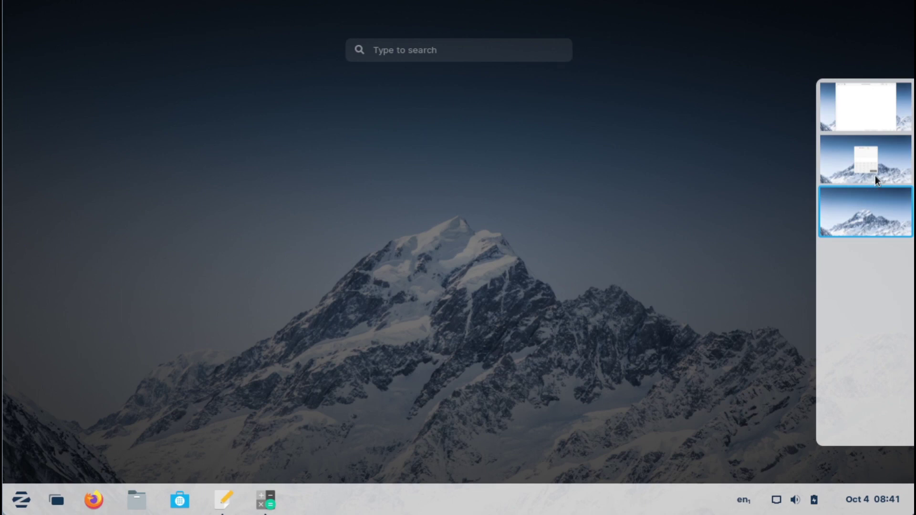
{"action": "left_click", "coordinate": [634, 189]}
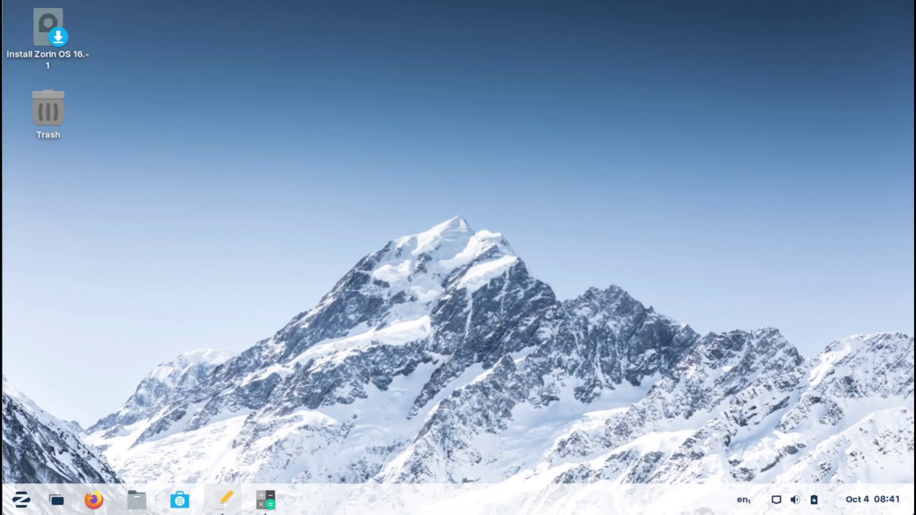
Step: Switch to the second workspace through the overview and close its Calculator window
{"action": "key", "text": "super"}
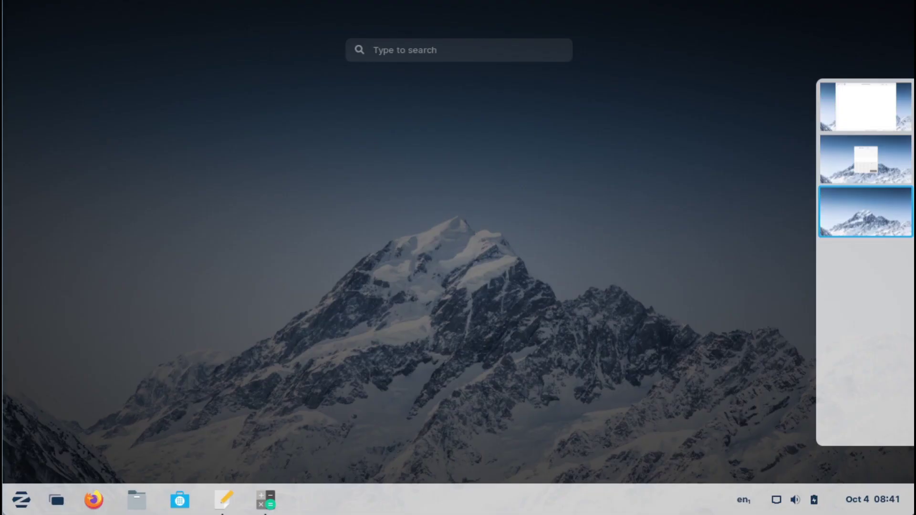
{"action": "left_click", "coordinate": [866, 156]}
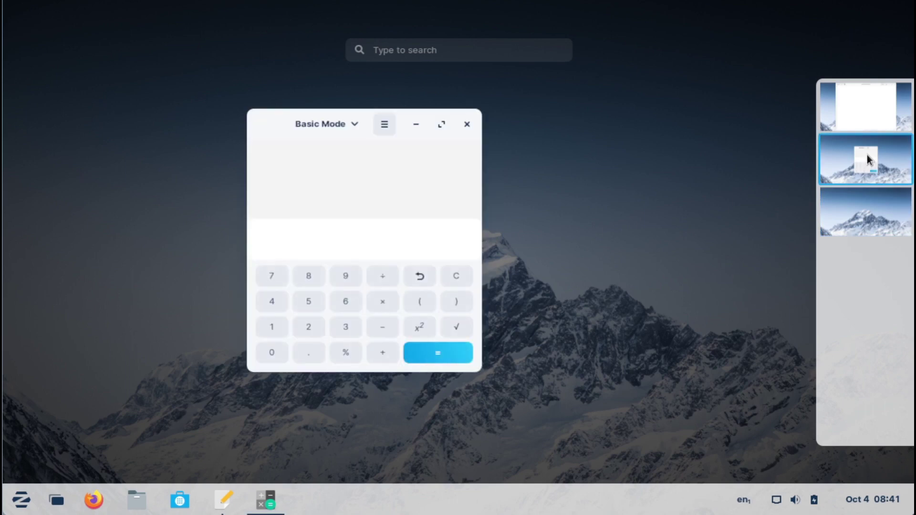
{"action": "left_click", "coordinate": [377, 179]}
{"action": "left_click", "coordinate": [562, 129]}
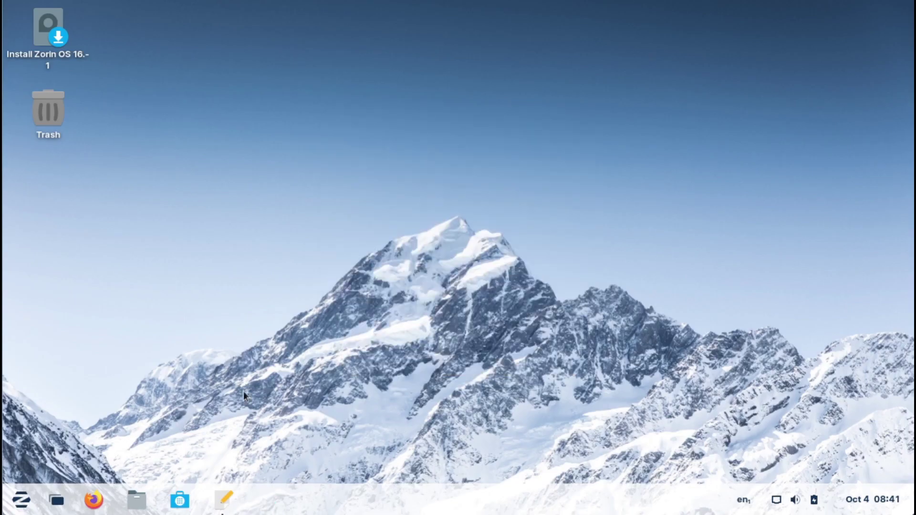
Step: Switch to the first workspace through the overview and close the Text Editor window with the untitled document
{"action": "left_click", "coordinate": [58, 501]}
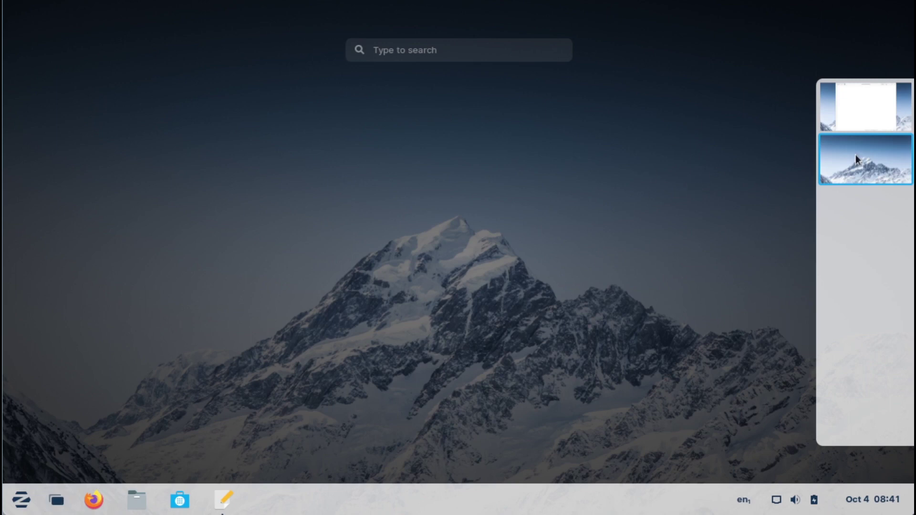
{"action": "left_click", "coordinate": [883, 115]}
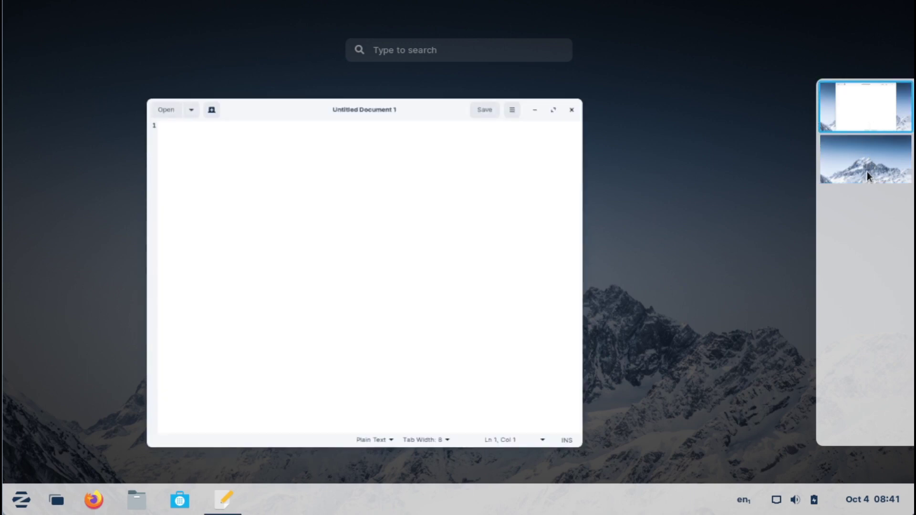
{"action": "left_click", "coordinate": [283, 113]}
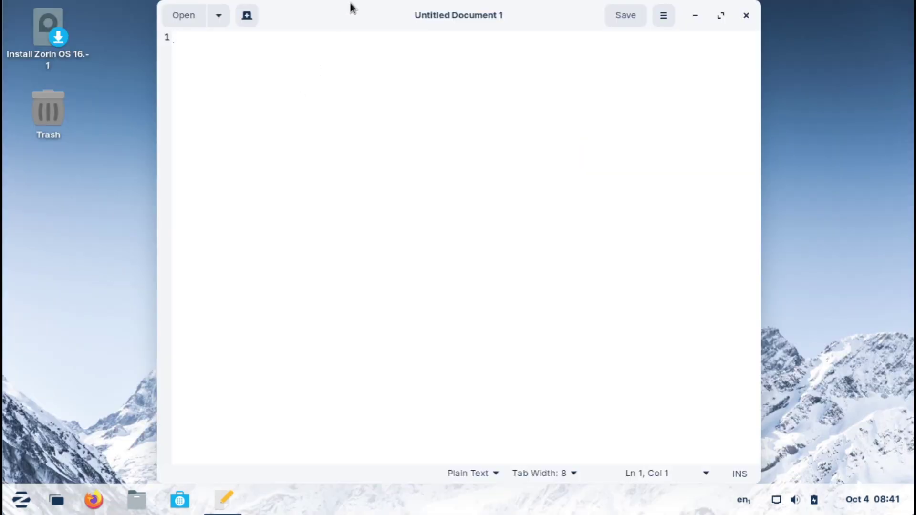
{"action": "right_click", "coordinate": [336, 22]}
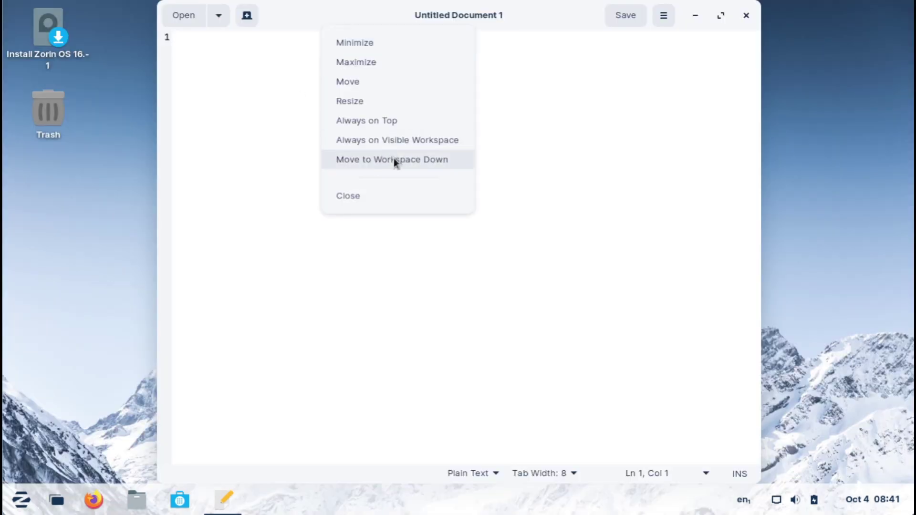
{"action": "left_click", "coordinate": [801, 177]}
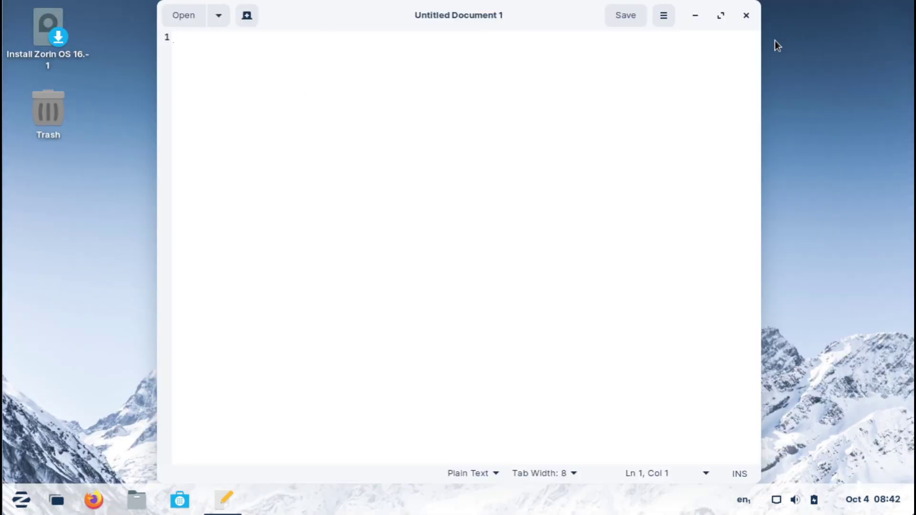
{"action": "left_click", "coordinate": [747, 17]}
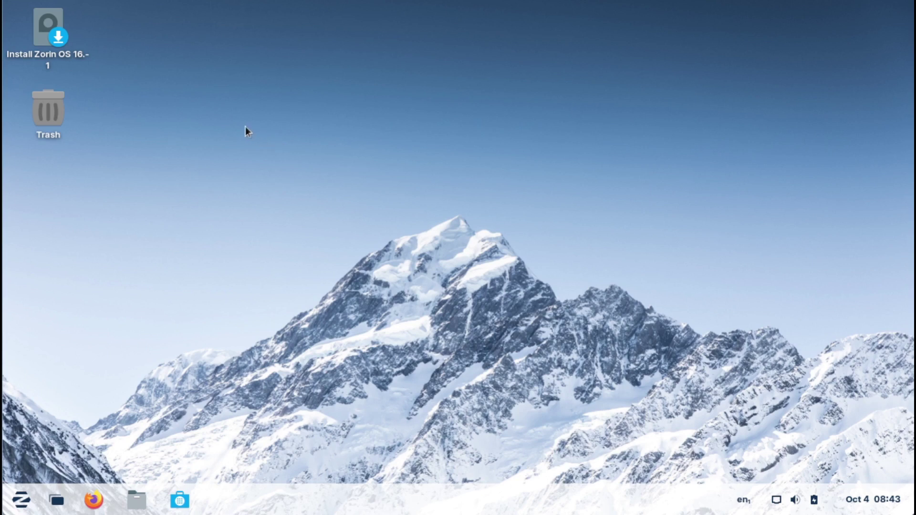
Step: Start the Zorin OS 16.1 installer from the desktop and continue with English as the installation language
{"action": "left_click", "coordinate": [54, 27]}
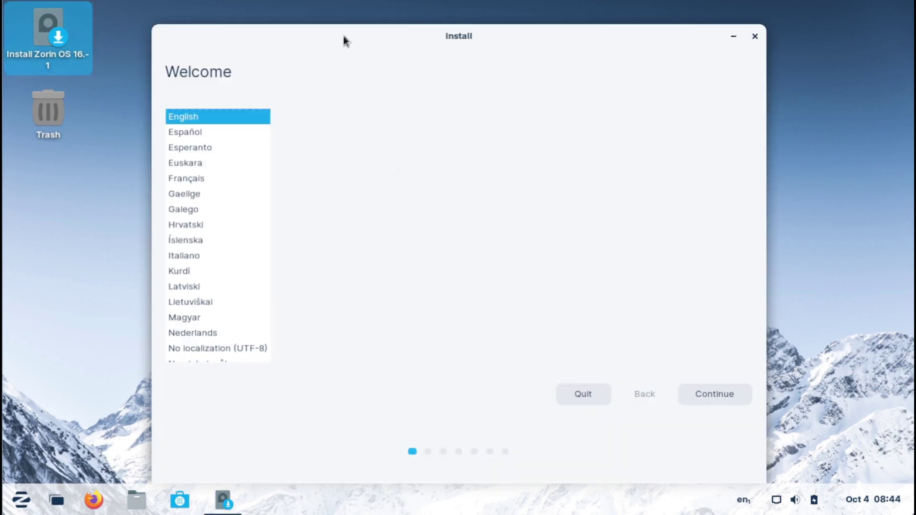
{"action": "left_click_drag", "start_coordinate": [343, 36], "coordinate": [348, 27]}
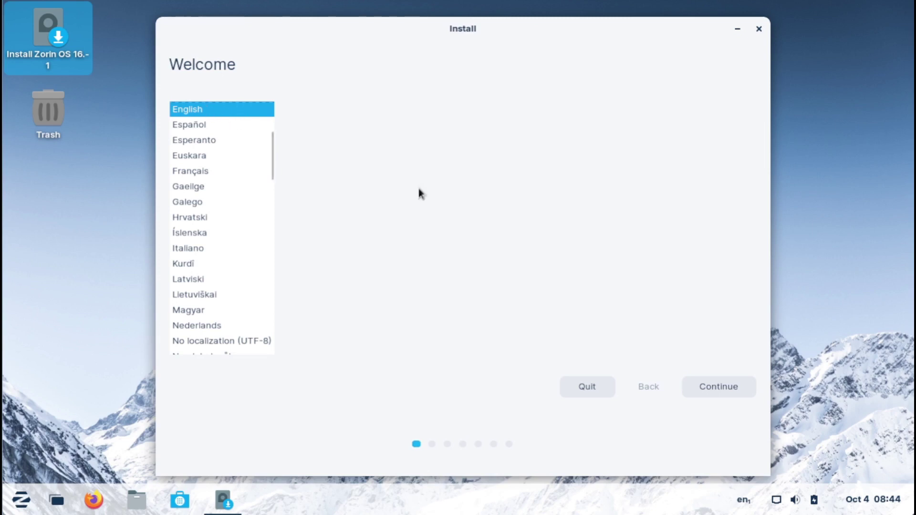
{"action": "left_click", "coordinate": [724, 387]}
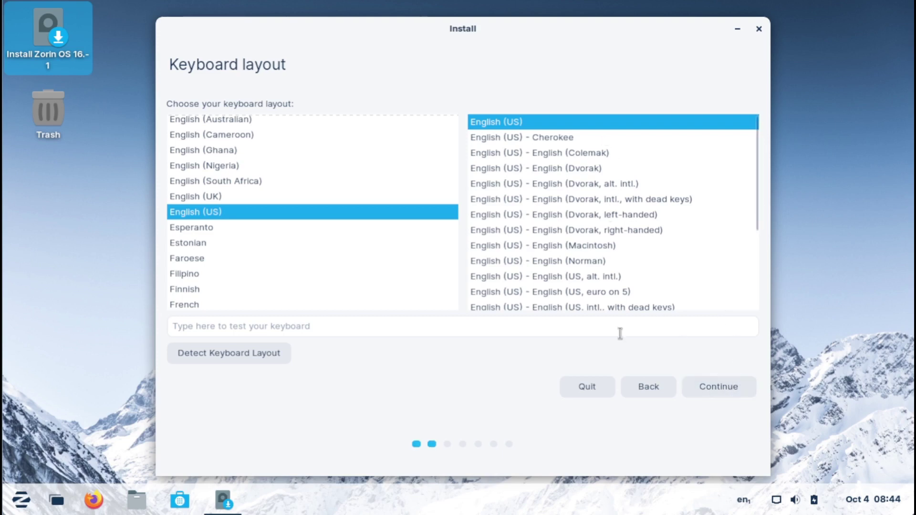
Step: Accept the English (US) keyboard layout, keep updates and third-party software enabled, and start the installation with Erase disk and install Zorin OS
{"action": "left_click", "coordinate": [718, 386]}
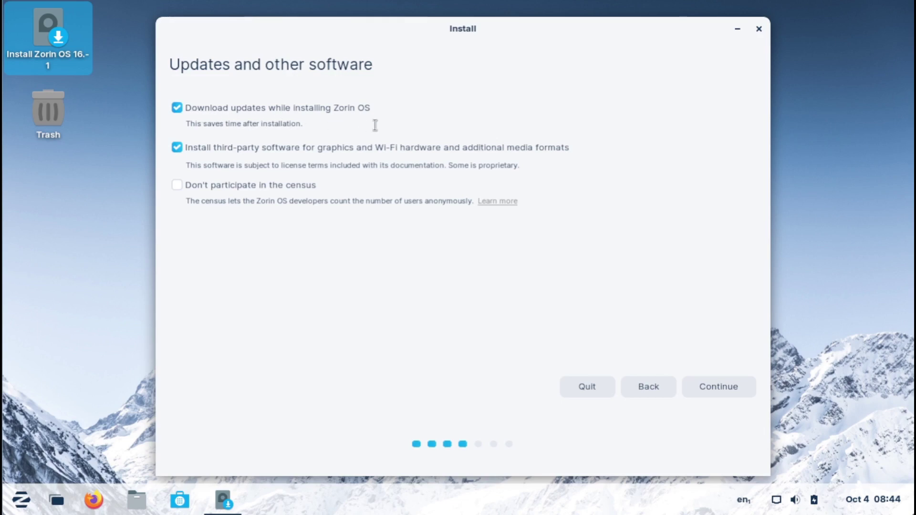
{"action": "left_click", "coordinate": [711, 390]}
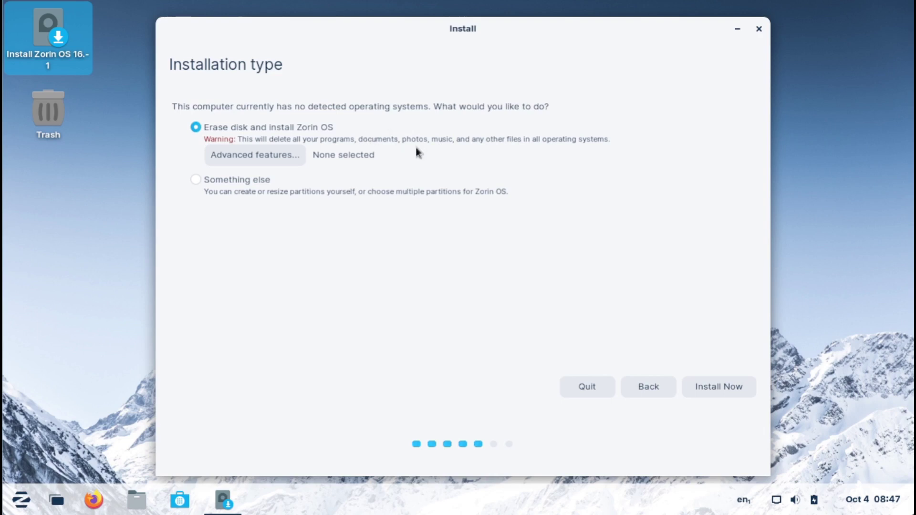
{"action": "left_click", "coordinate": [716, 389]}
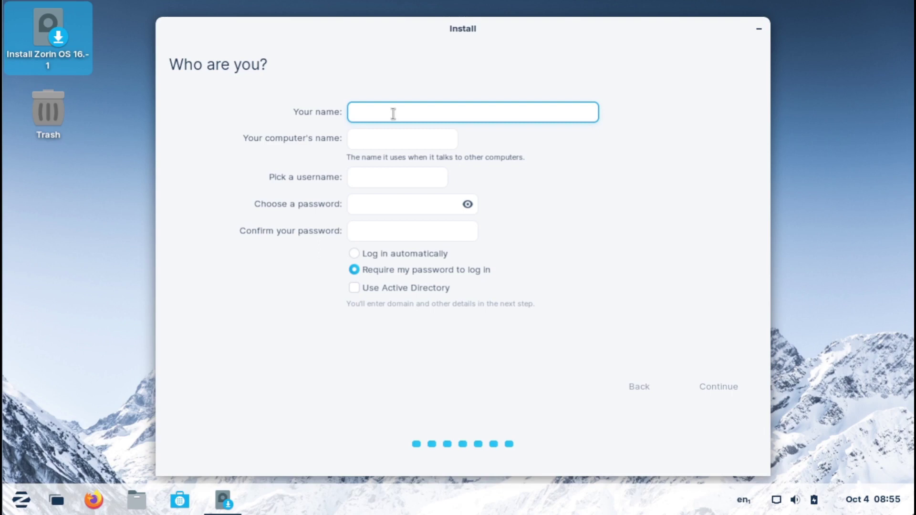
Step: Enter the user's full name and the computer's name, and replace the suggested username on the account setup page
{"action": "type", "text": "Dr. Chinmaya S Rathore"}
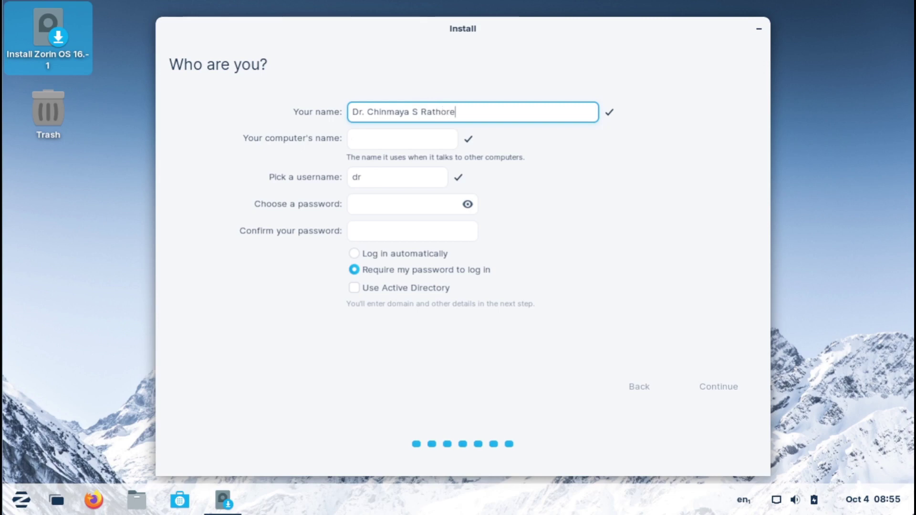
{"action": "left_click", "coordinate": [457, 144]}
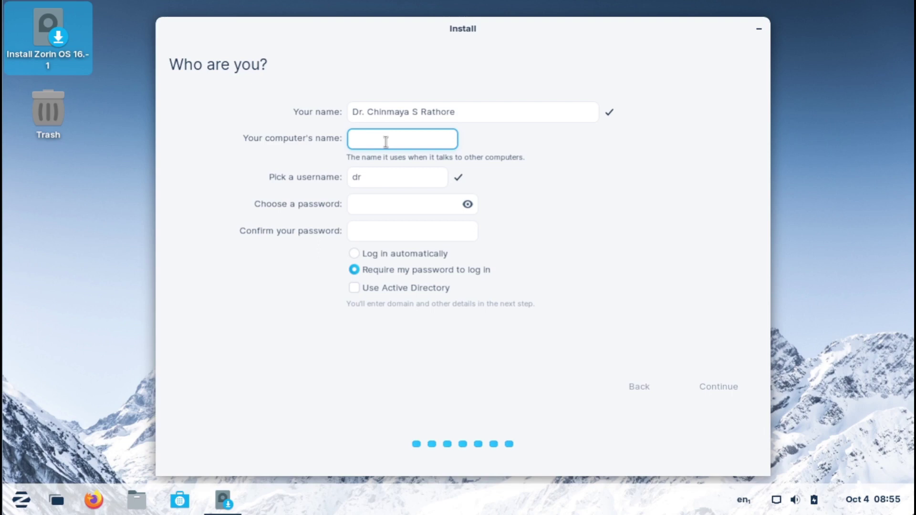
{"action": "type", "text": "Chinmaya"}
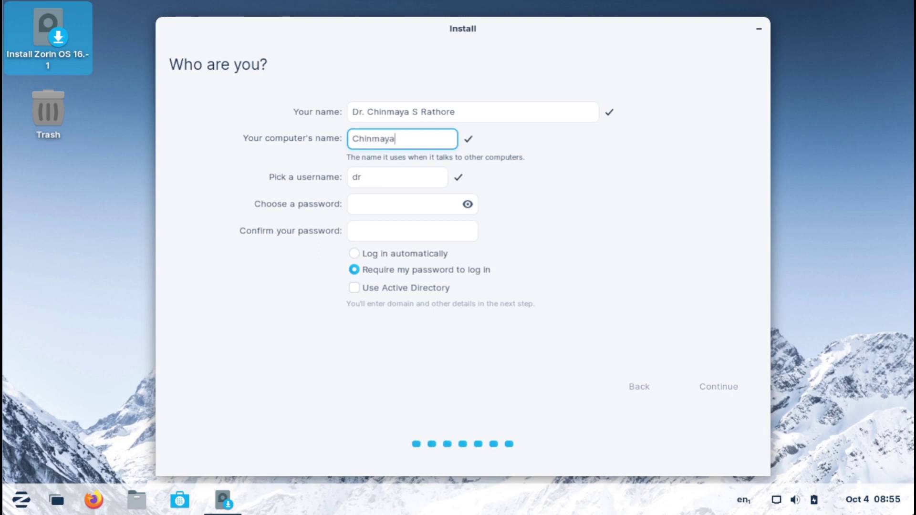
{"action": "type", "text": "Zorin"}
{"action": "left_click", "coordinate": [374, 178]}
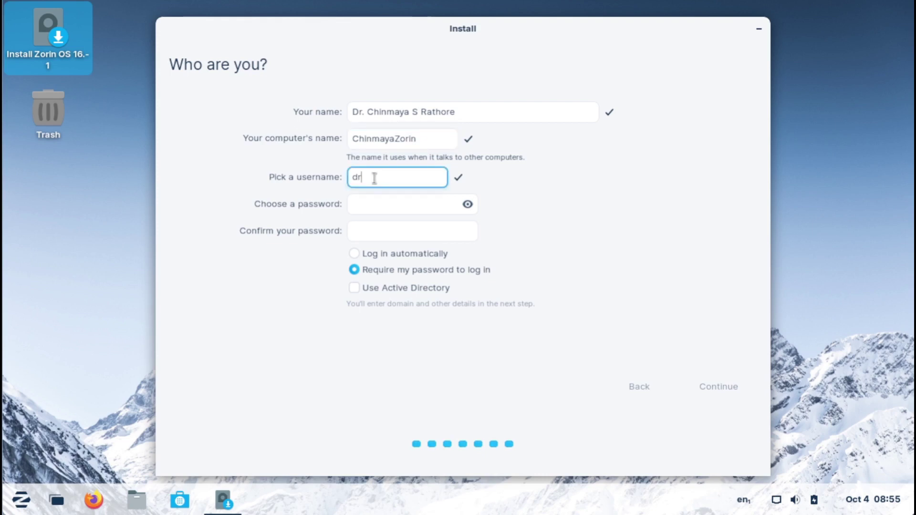
{"action": "left_click_drag", "start_coordinate": [374, 178], "coordinate": [341, 180]}
{"action": "type", "text": "csr"}
Step: Enter the account password and repeat it in the password confirmation
{"action": "left_click", "coordinate": [382, 204]}
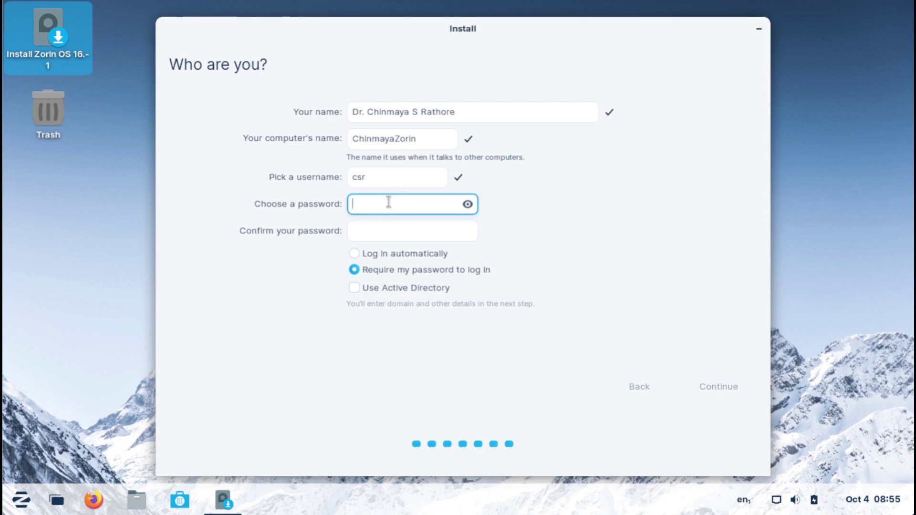
{"action": "type", "text": "•••••••••"}
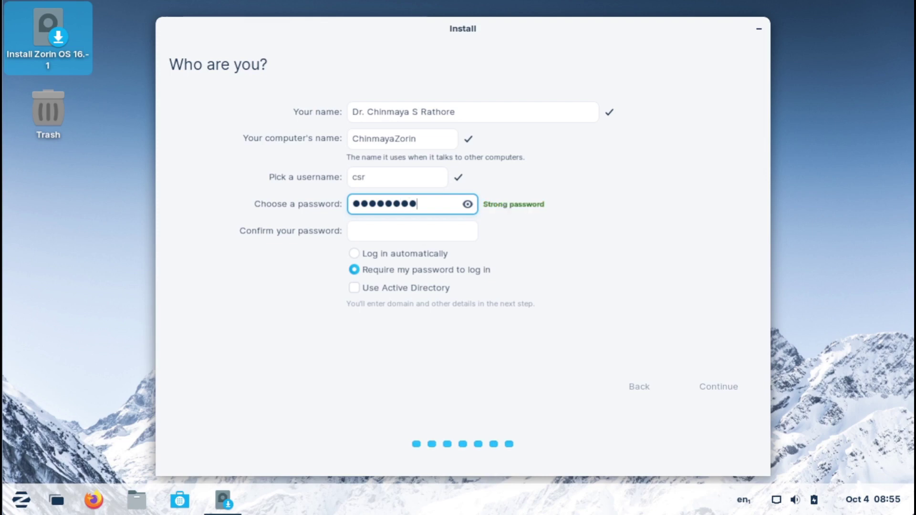
{"action": "left_click", "coordinate": [367, 232]}
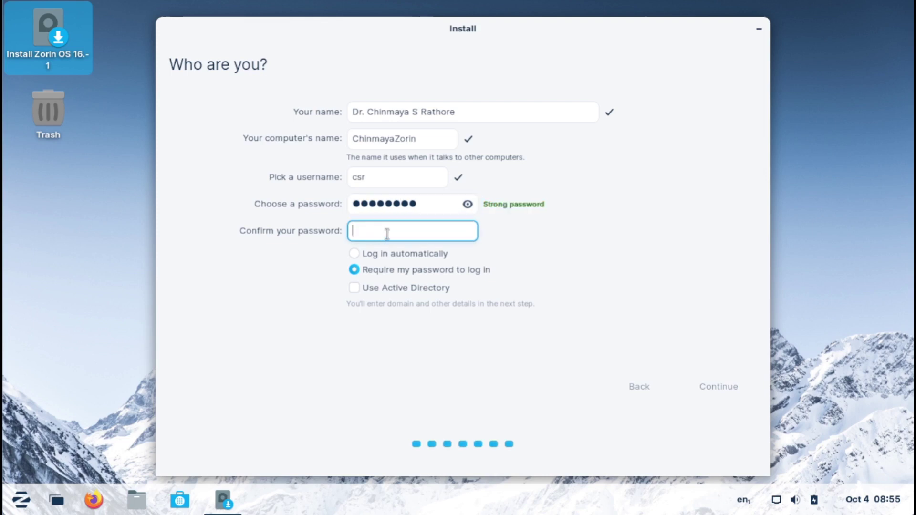
{"action": "type", "text": "•••••••••"}
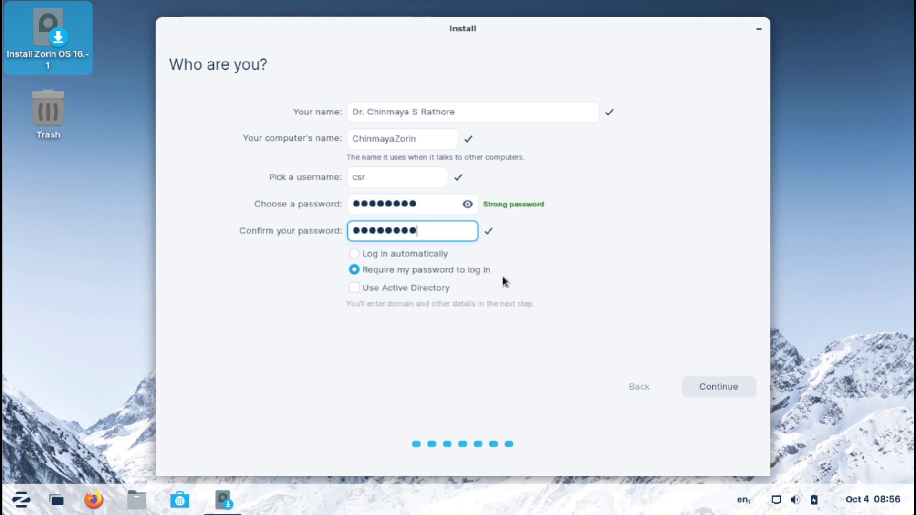
Step: Complete the installation with the entered account details, then restart into the installed system and log in with the account password
{"action": "left_click", "coordinate": [719, 385]}
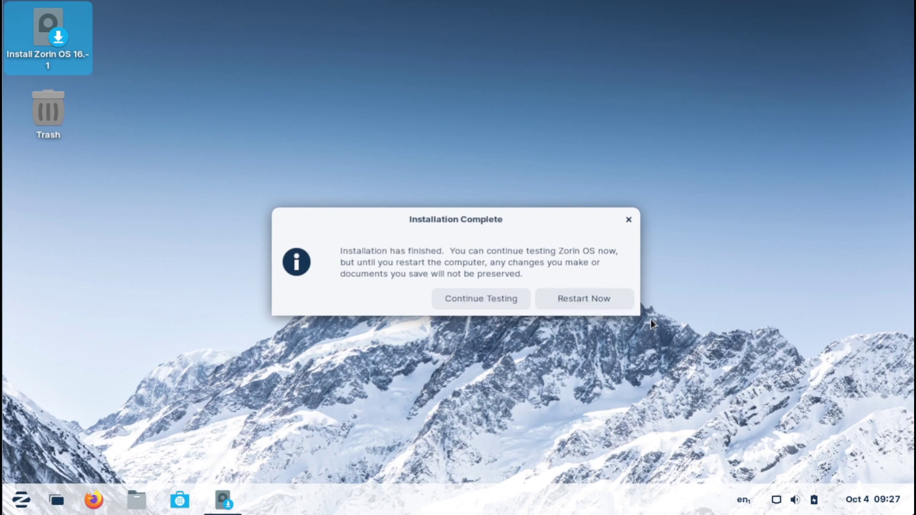
{"action": "left_click", "coordinate": [576, 299]}
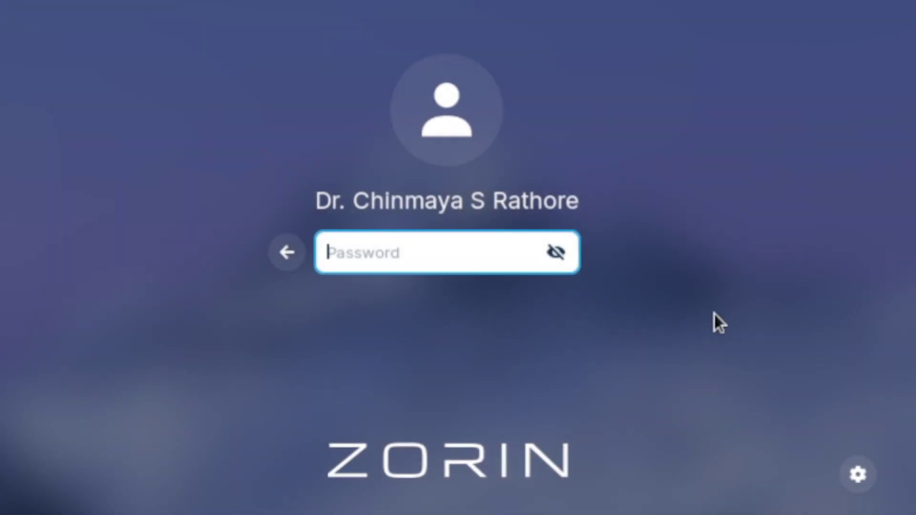
{"action": "type", "text": "********"}
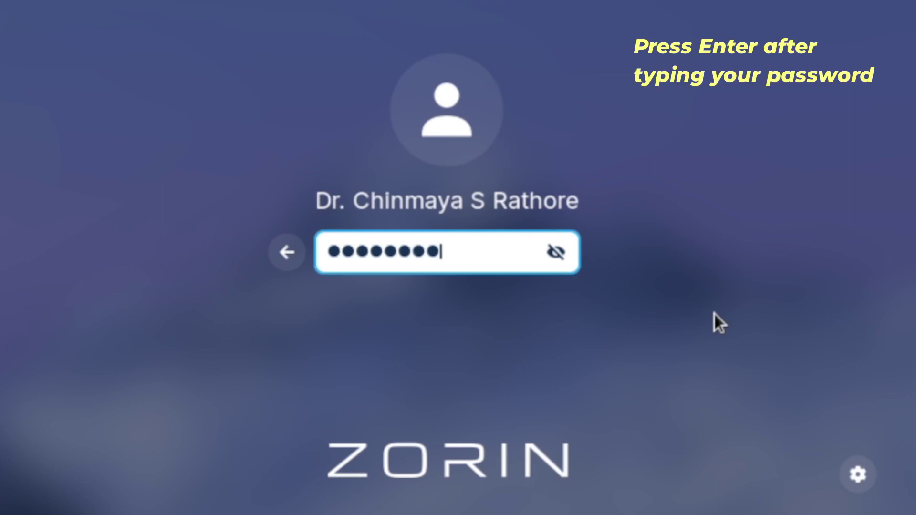
{"action": "key", "text": "Return"}
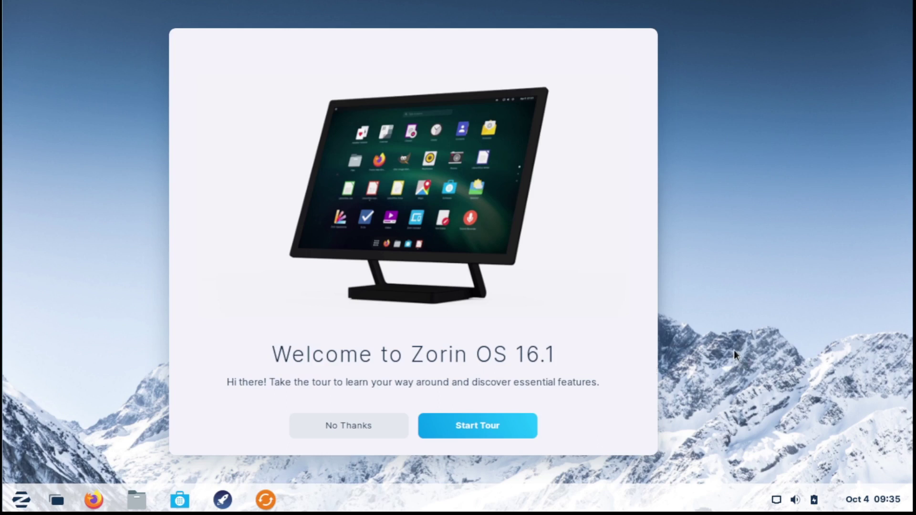
Step: Take the Zorin OS welcome tour through to its end, and dismiss the Software Updater without installing the updates
{"action": "left_click", "coordinate": [493, 427]}
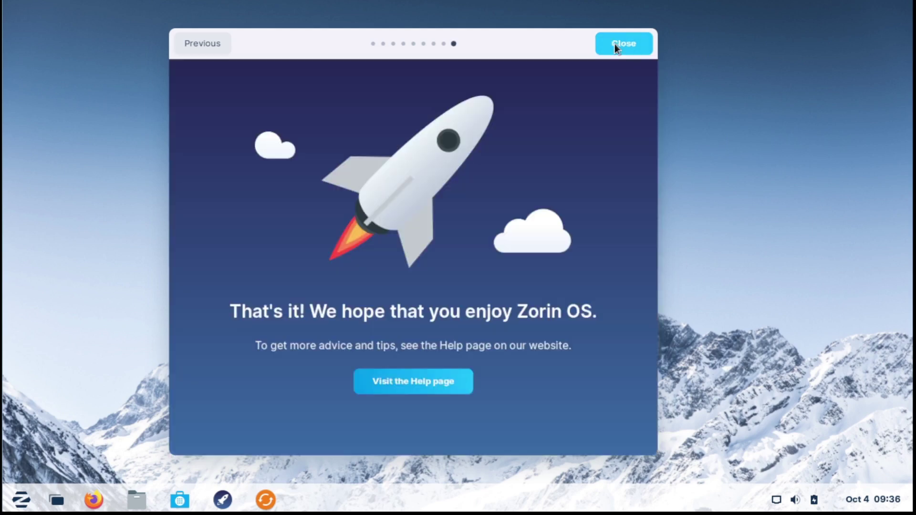
{"action": "left_click", "coordinate": [614, 44]}
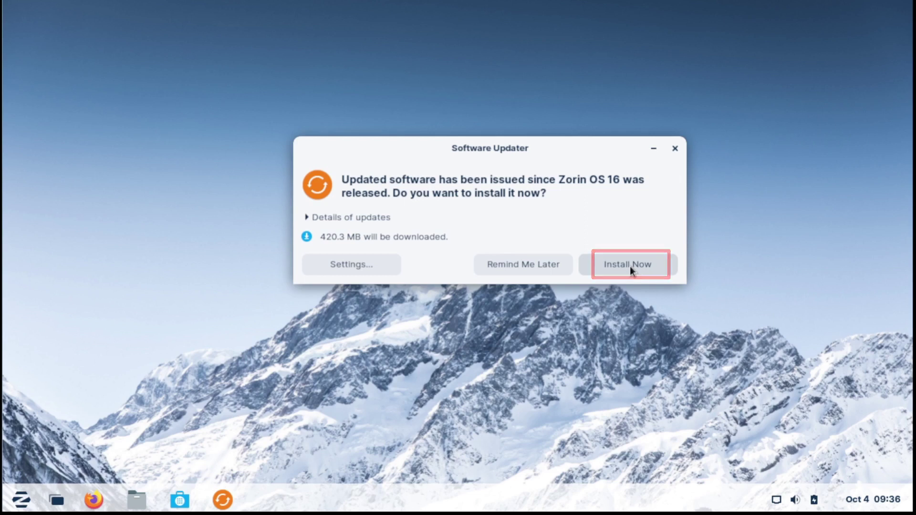
{"action": "left_click", "coordinate": [675, 149]}
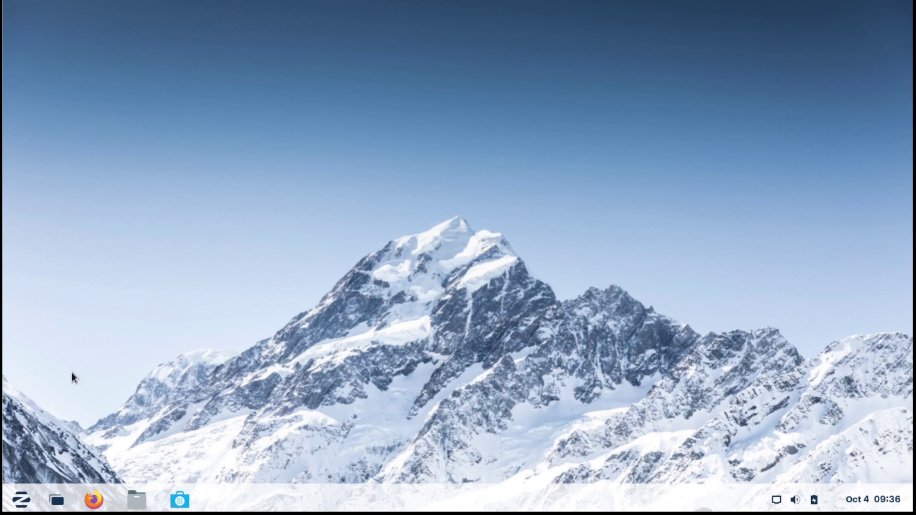
Step: Launch LibreOffice Writer from the installed Office applications and dismiss its release notes notification
{"action": "left_click", "coordinate": [21, 500]}
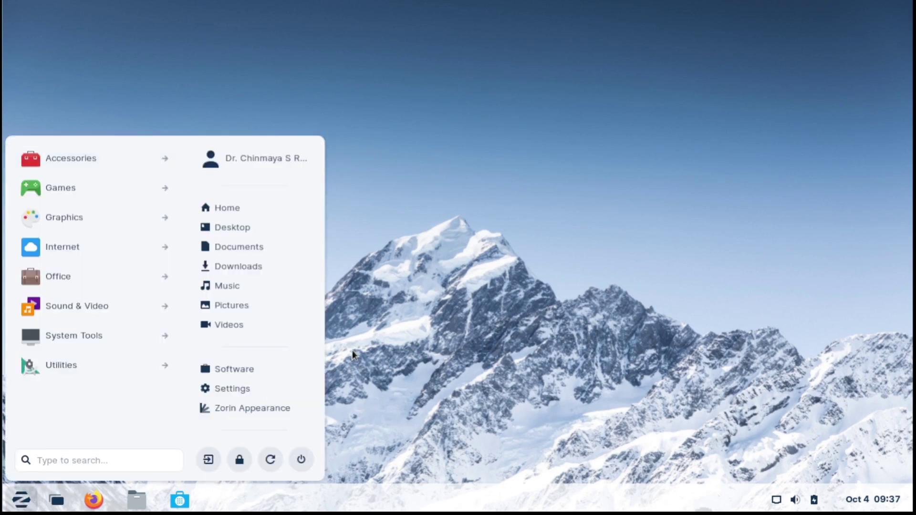
{"action": "left_click", "coordinate": [61, 280]}
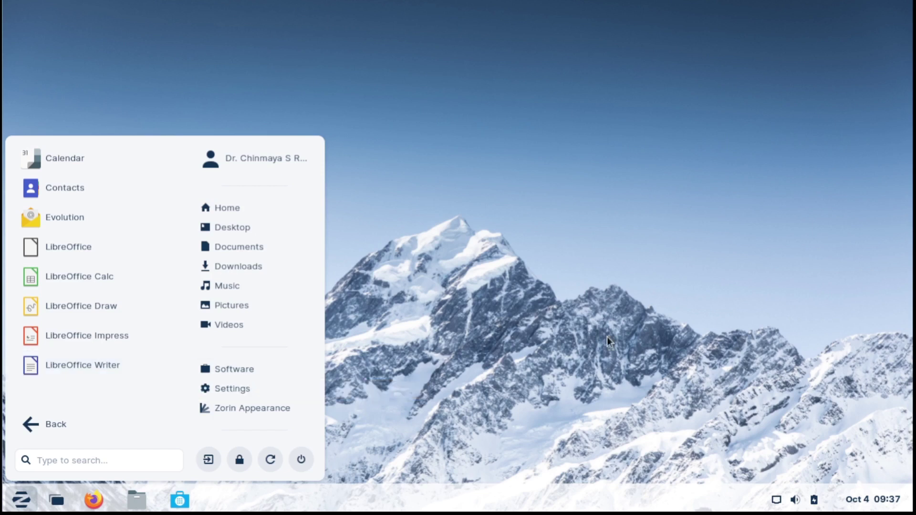
{"action": "left_click", "coordinate": [81, 368]}
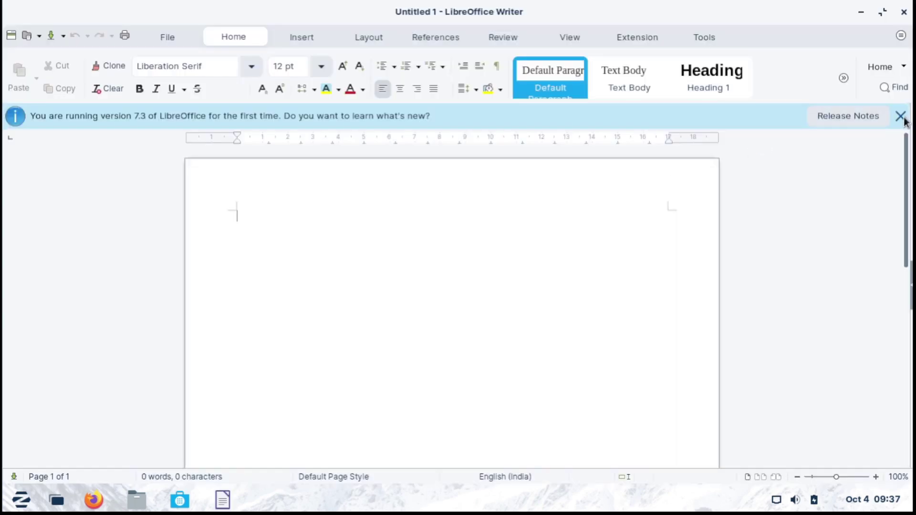
{"action": "left_click", "coordinate": [905, 120]}
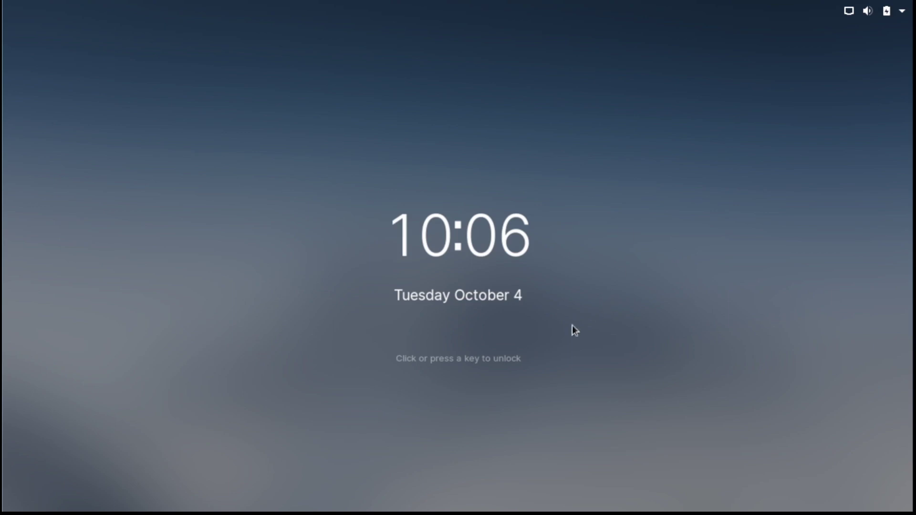
Step: Unlock the locked session with the account password
{"action": "left_click", "coordinate": [560, 300]}
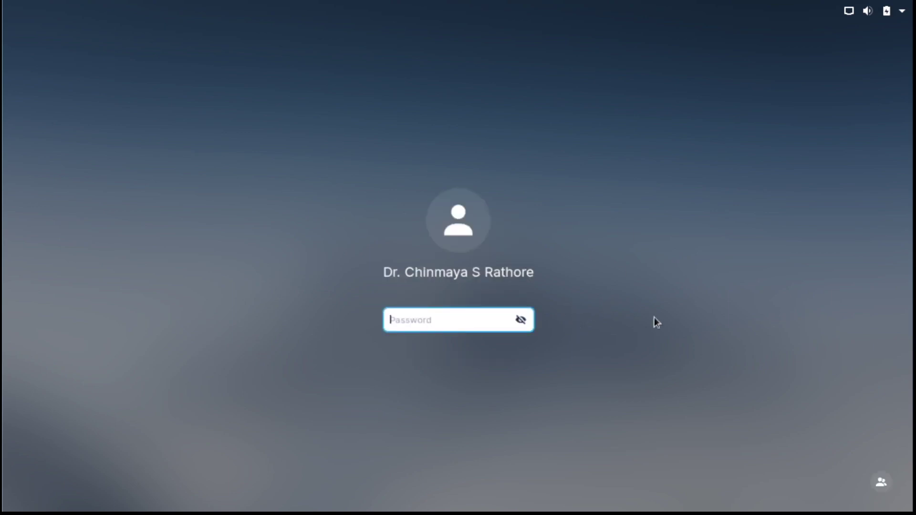
{"action": "type", "text": "*****"}
{"action": "key", "text": "Return"}
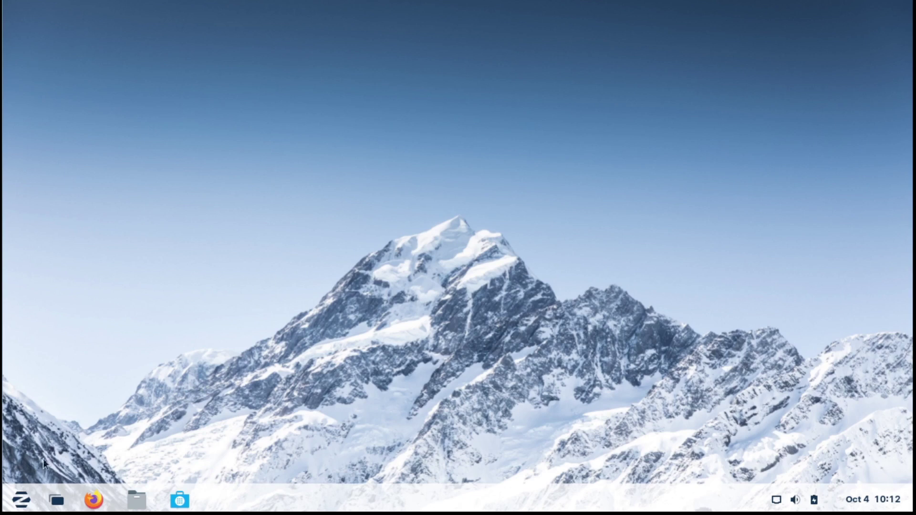
{"action": "left_click", "coordinate": [20, 507]}
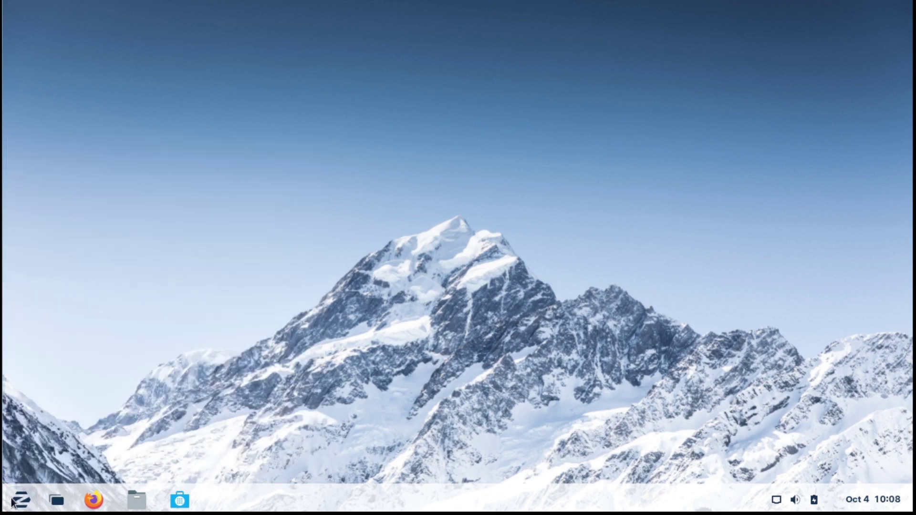
{"action": "left_click", "coordinate": [14, 501]}
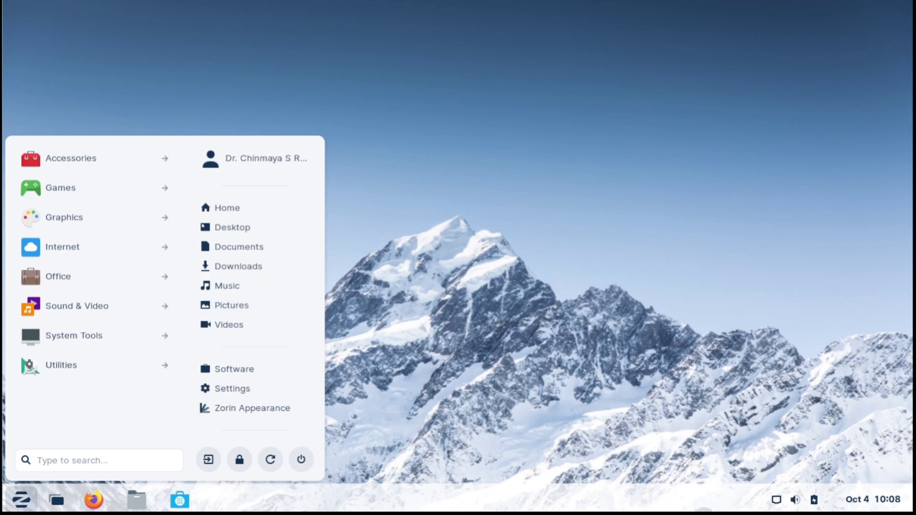
{"action": "left_click", "coordinate": [469, 164]}
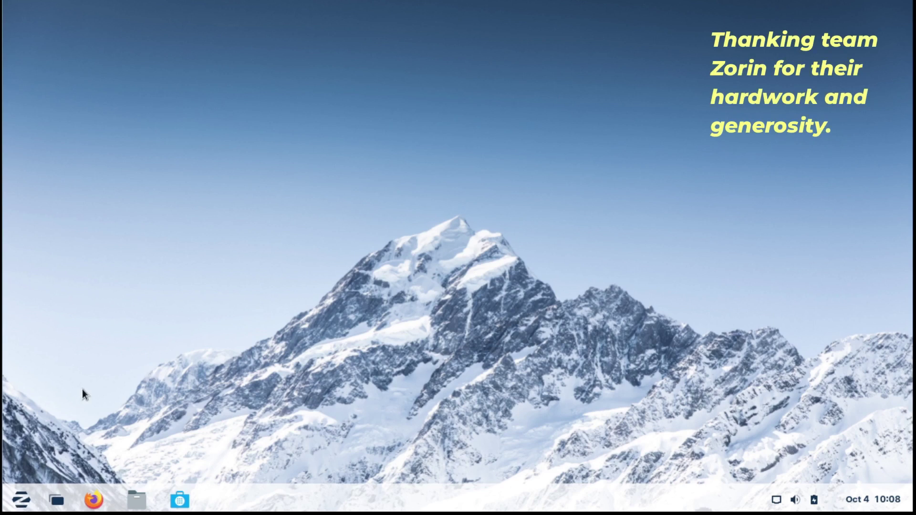
{"action": "left_click", "coordinate": [21, 501]}
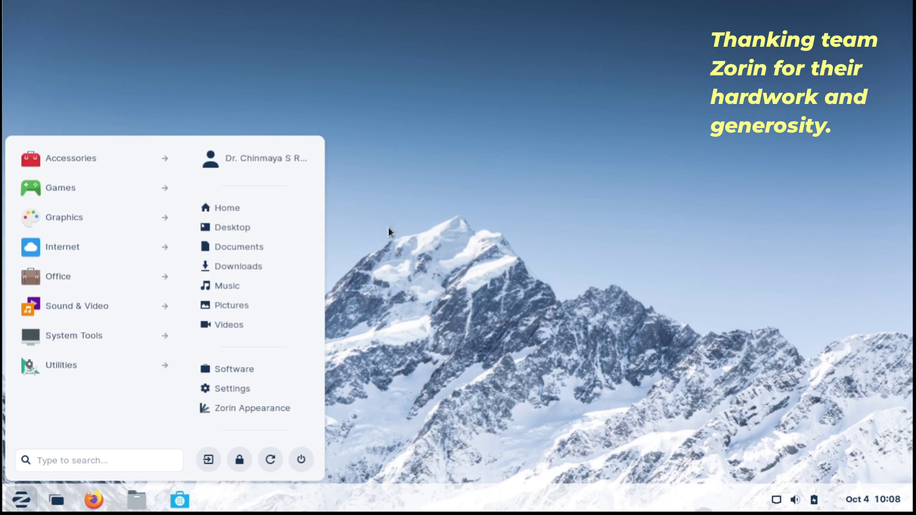
{"action": "left_click", "coordinate": [378, 263]}
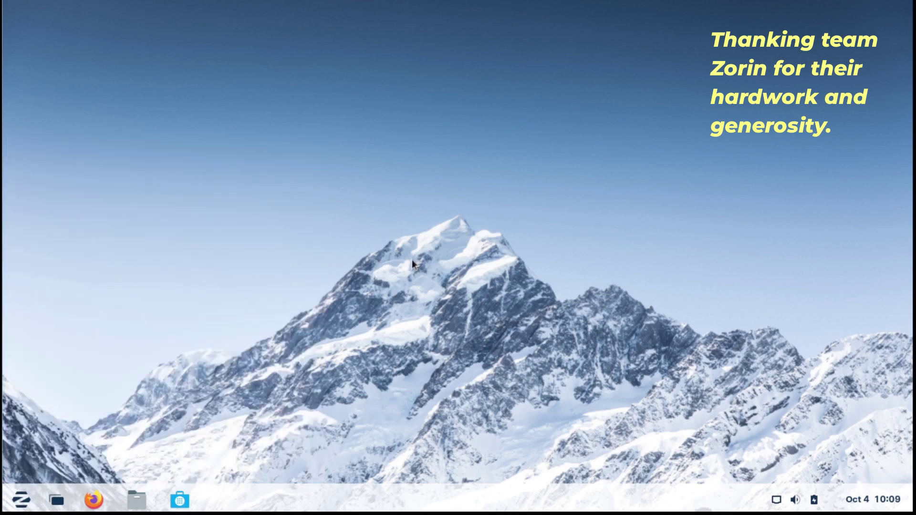